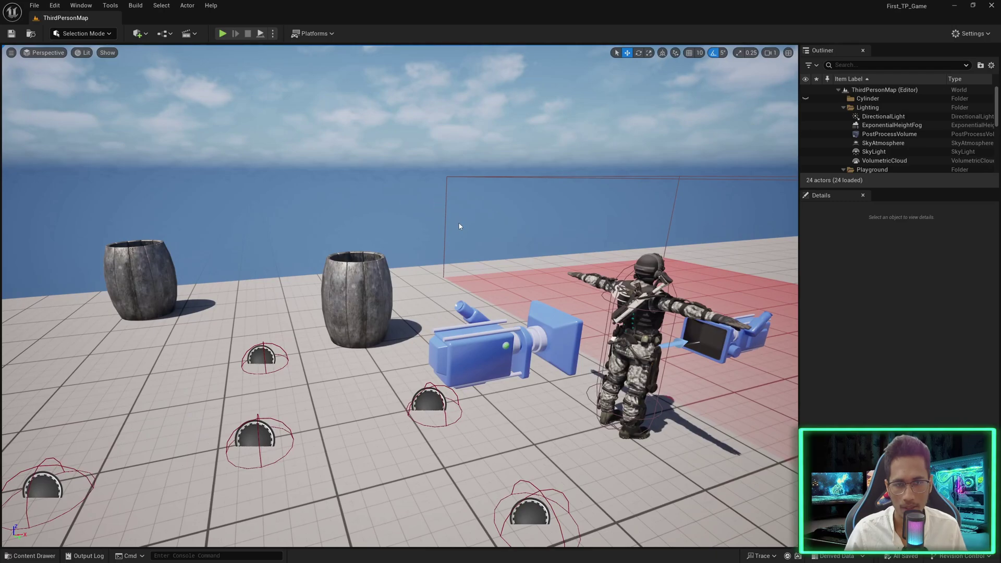
- Select the wooden barrel nearest the character in the level
right_click_drag(514, 243, 397, 248)
left_click(492, 266)
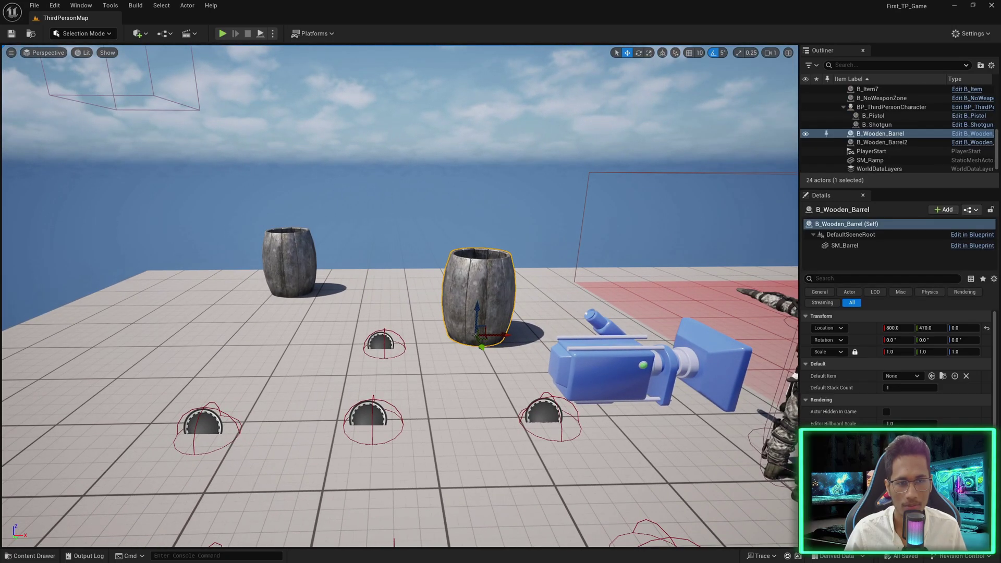
key("f")
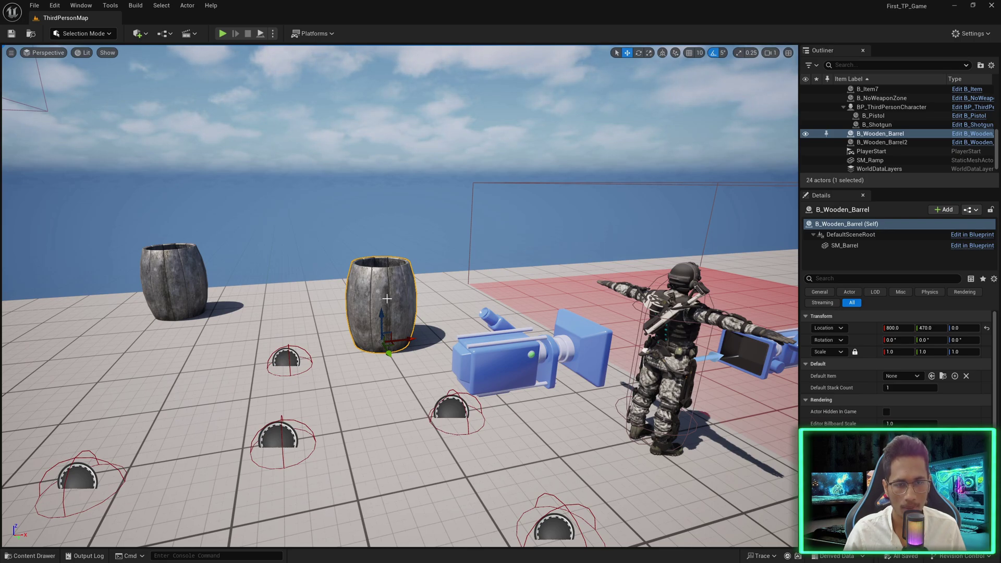
- Open the B_Bullet blueprint from the Ammunition folder inside the ThirdPerson Blueprints folder
key("ctrl+space")
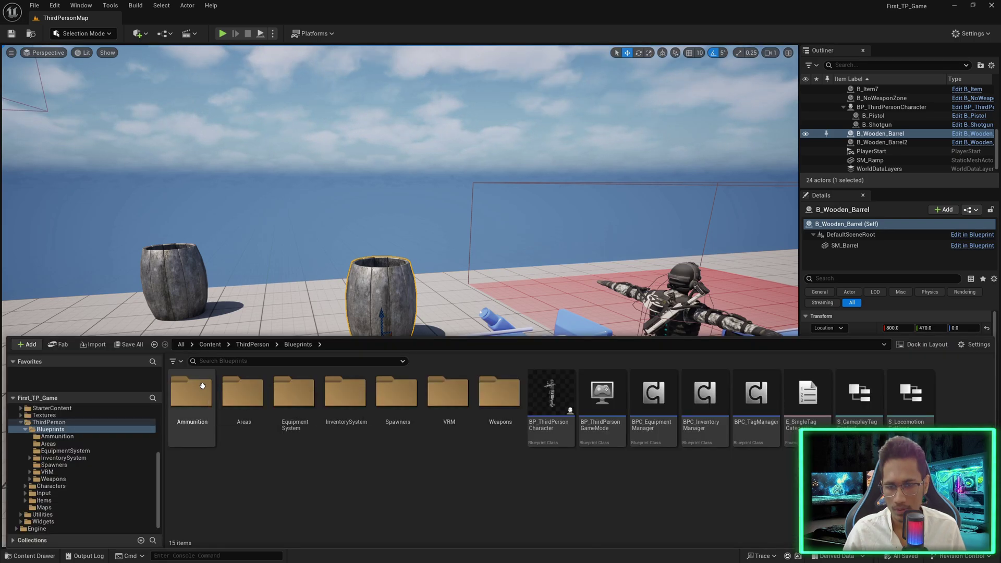
double_click(201, 401)
left_click(200, 402)
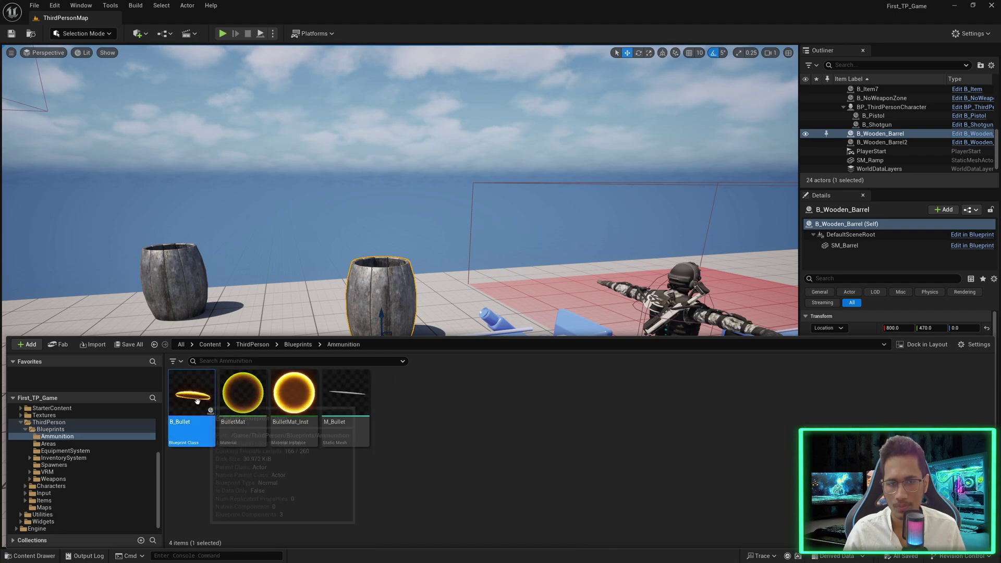
double_click(197, 400)
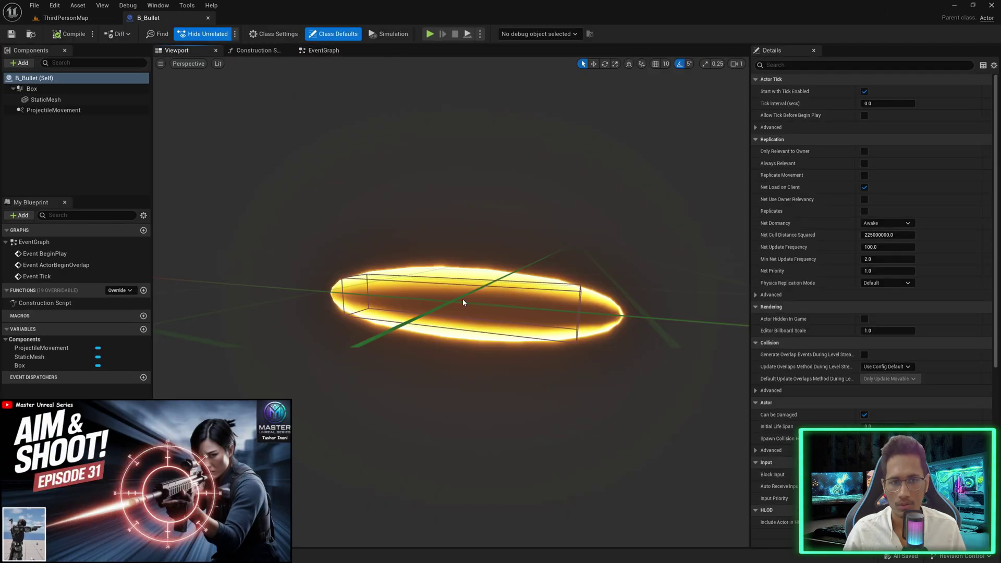
- Set the collision preset of the bullet's Box component to BlockAll
left_click(38, 89)
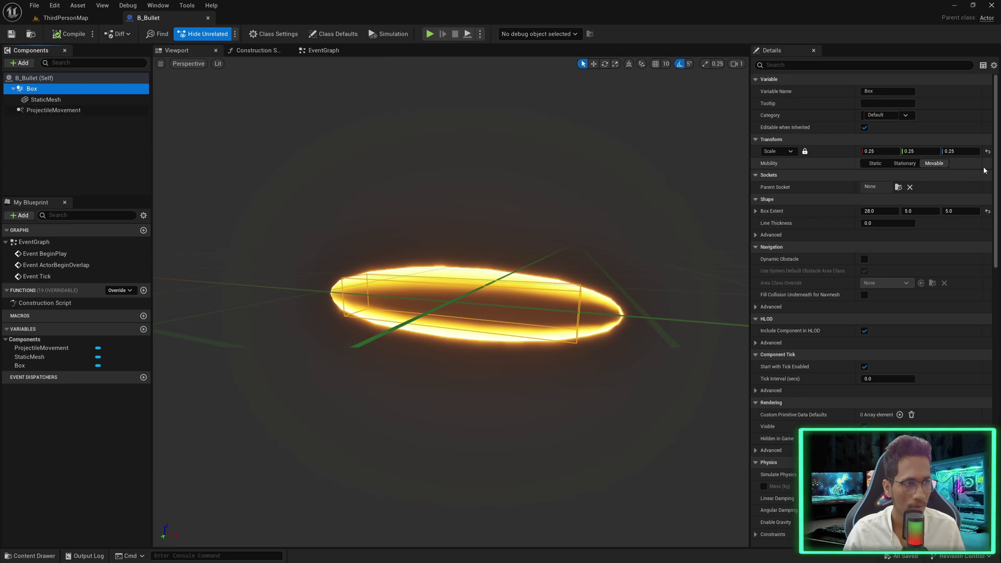
left_click_drag(995, 175, 982, 410)
scroll(976, 404, "up", 3)
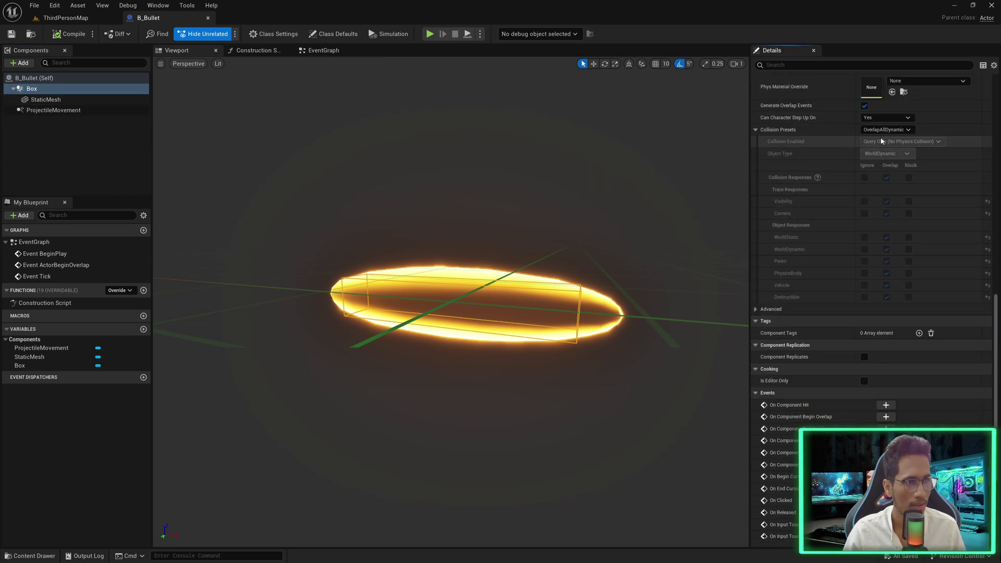
left_click(877, 131)
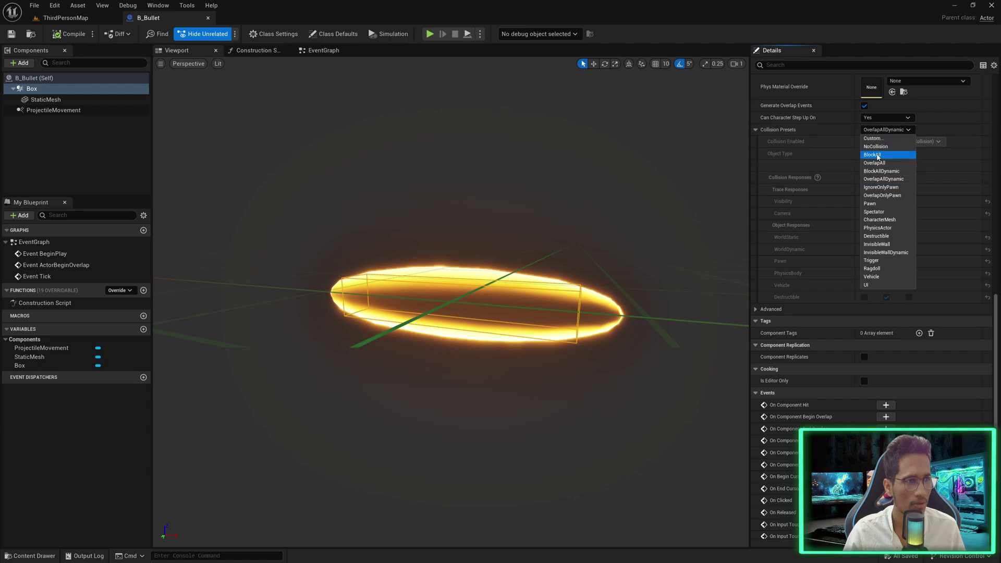
left_click(881, 154)
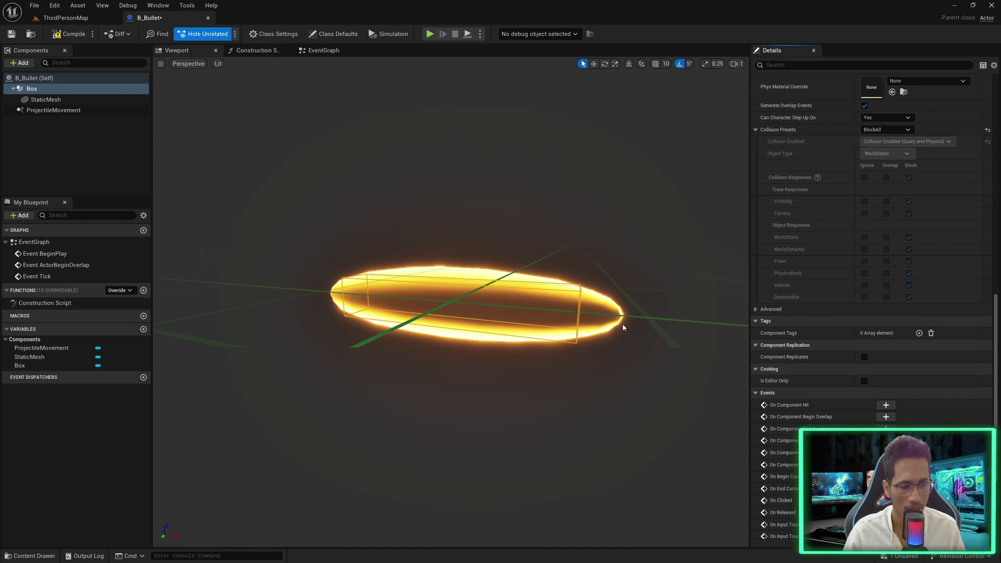
- Add an On Component Hit event for the bullet's Box component to the event graph
left_click(885, 405)
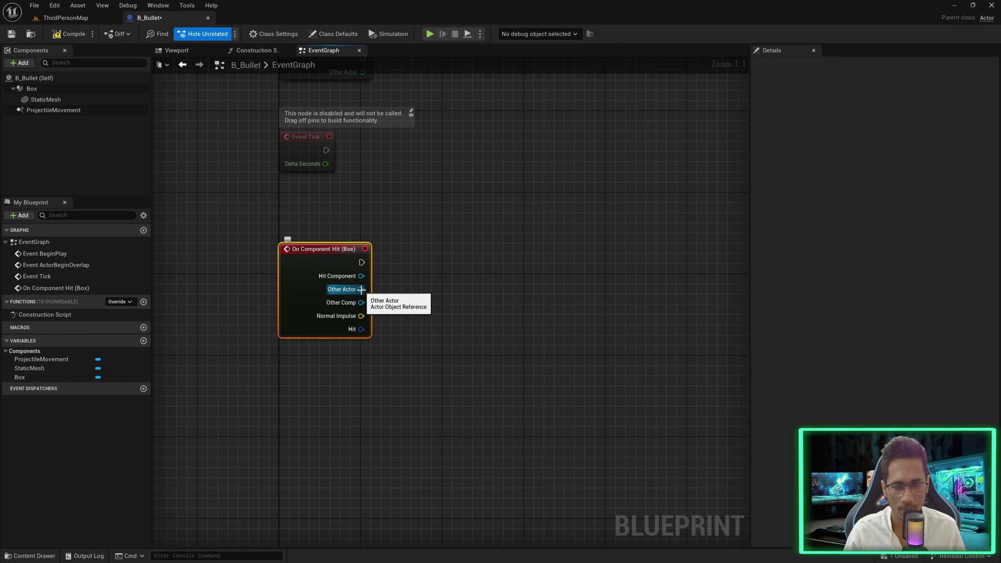
left_click_drag(367, 293, 419, 317)
left_click(424, 289)
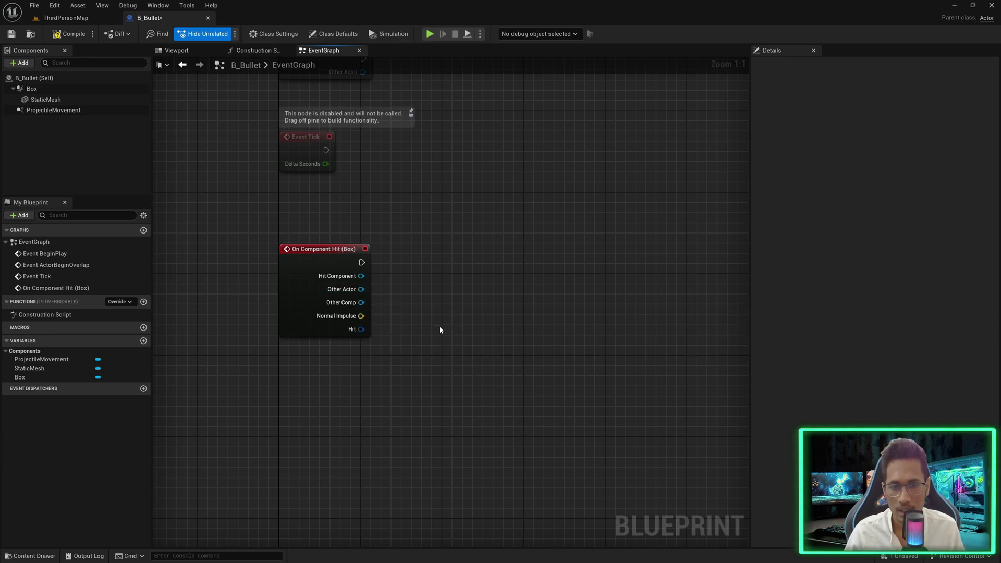
- Create a new folder named BLIs in the ThirdPerson Blueprints folder
key("ctrl+space")
left_click(307, 291)
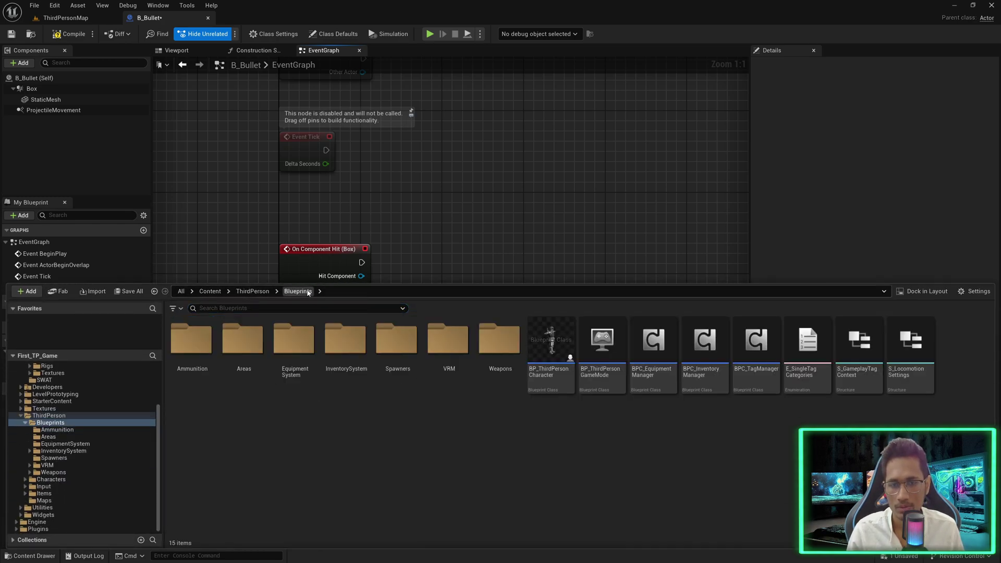
left_click(29, 296)
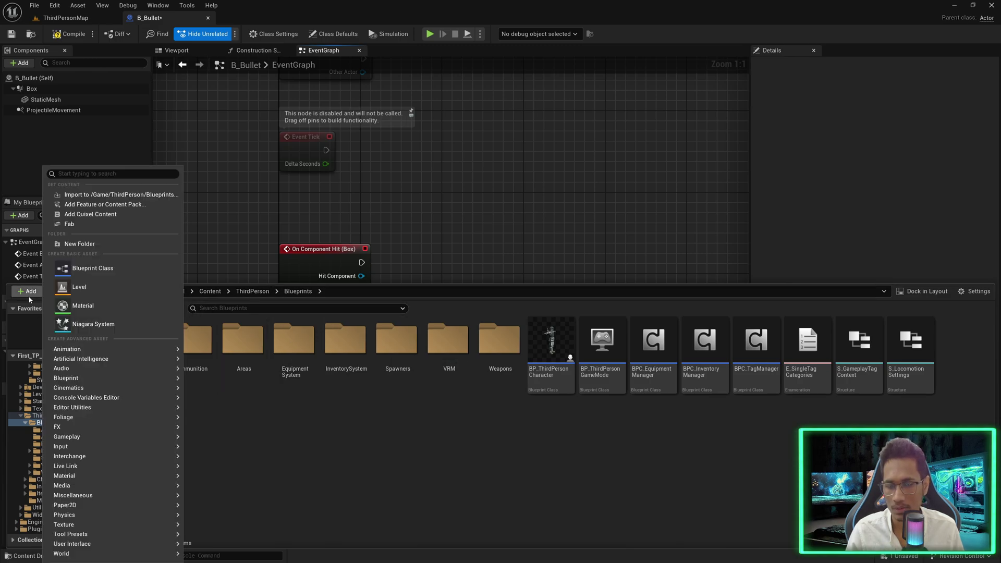
left_click(102, 244)
type("B")
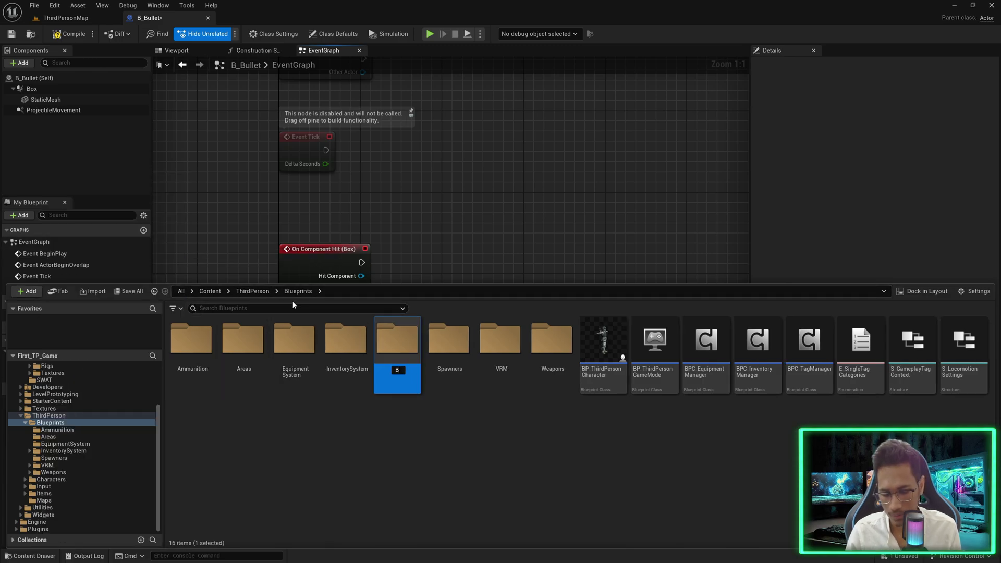
type("LIs")
key("Return")
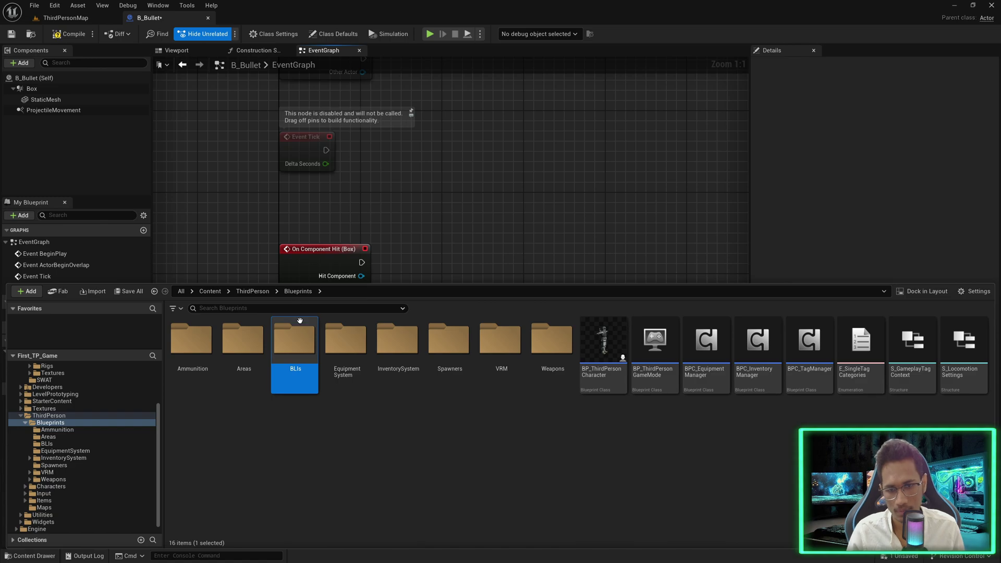
- Create a Blueprint Interface named BLI_Damageable inside the BLIs folder
double_click(299, 320)
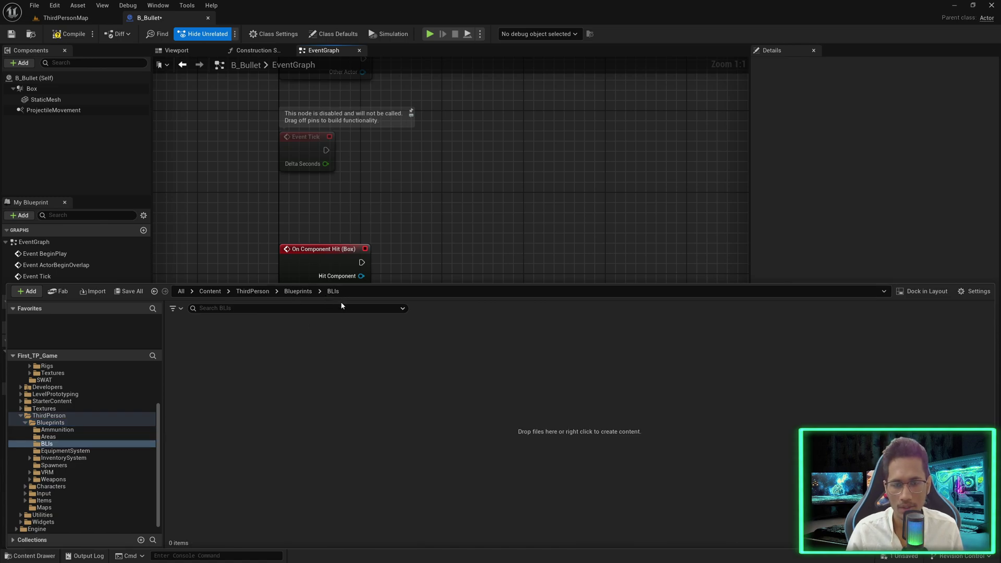
right_click(273, 358)
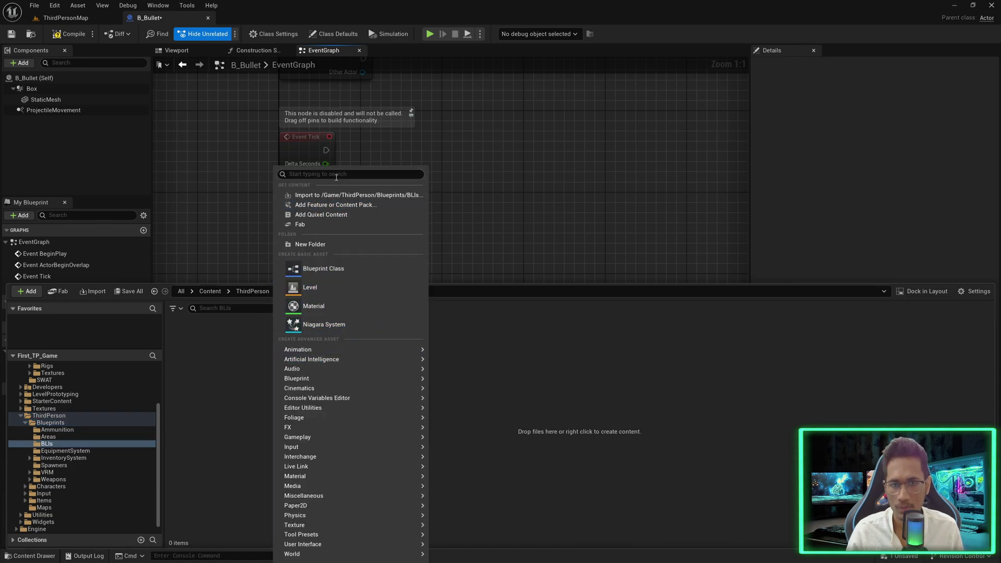
type("blueprint")
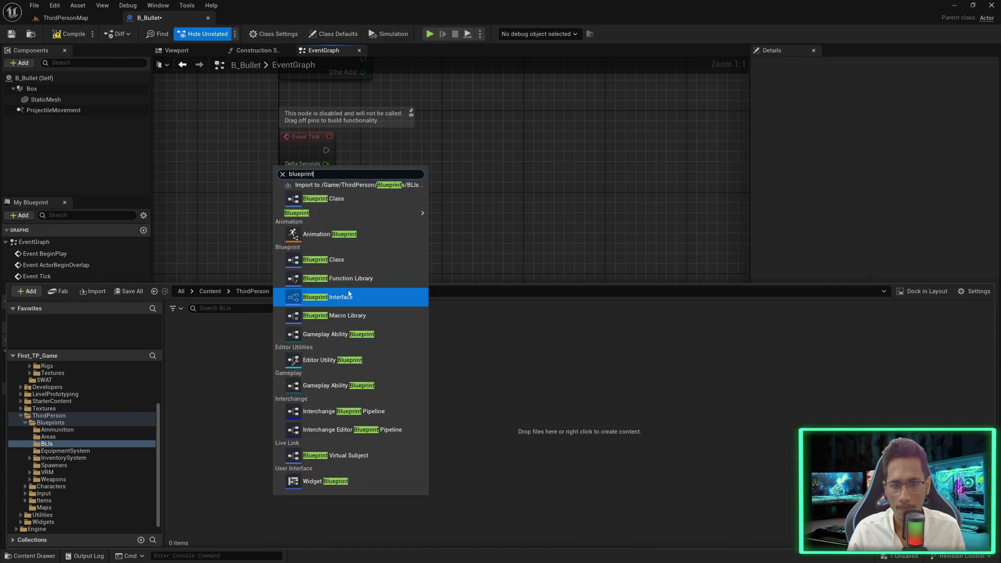
left_click(347, 297)
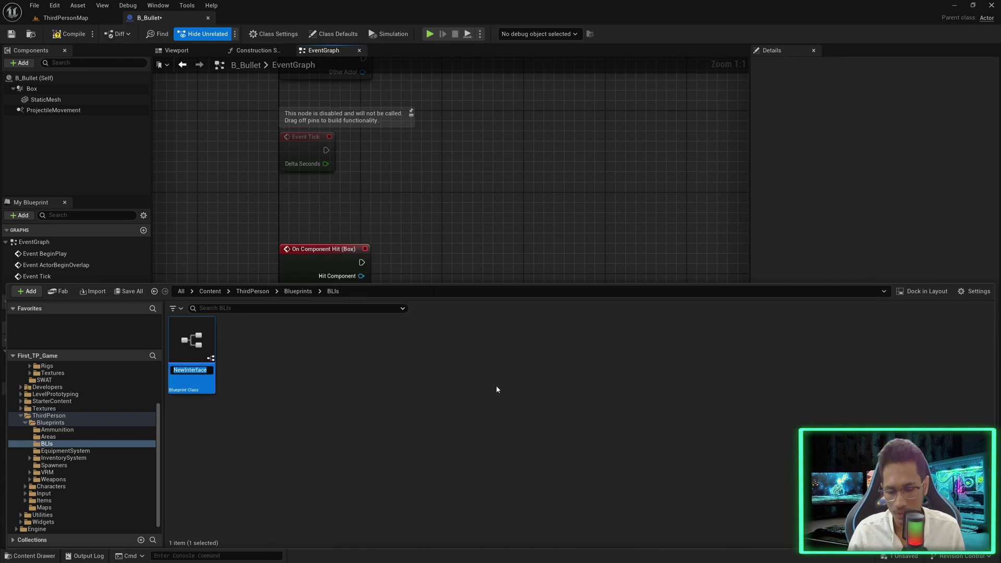
type("BLI_")
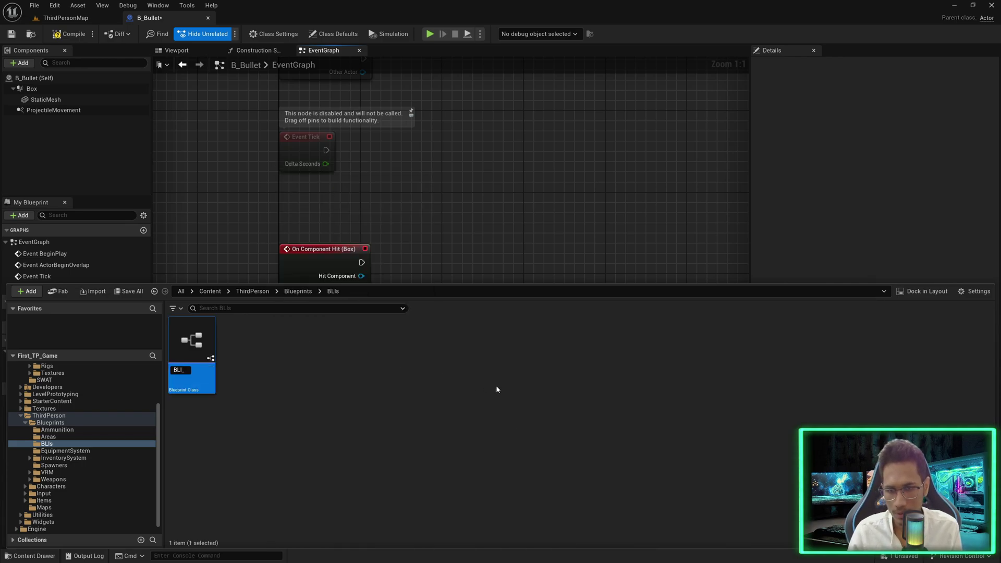
type("Damageable")
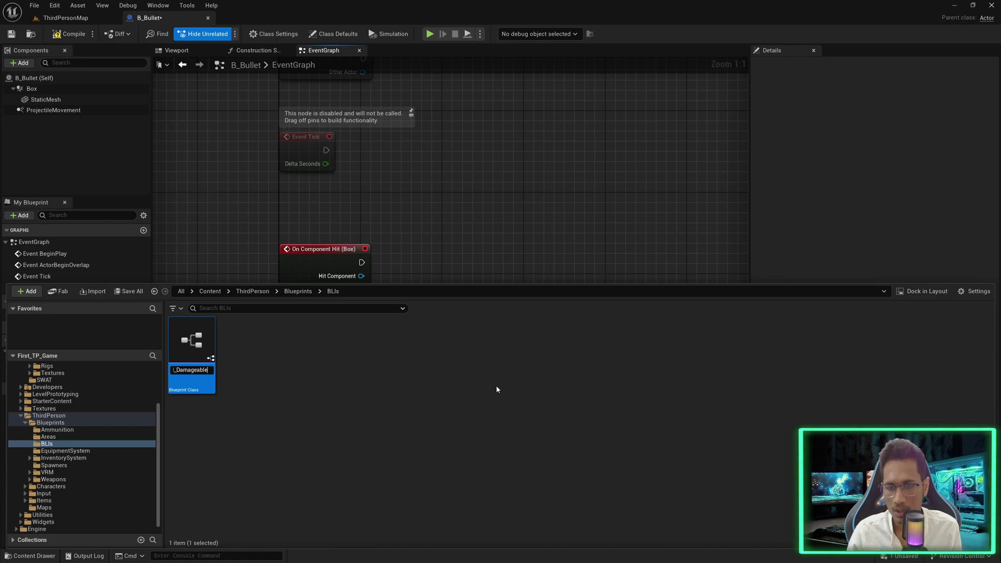
key("Return")
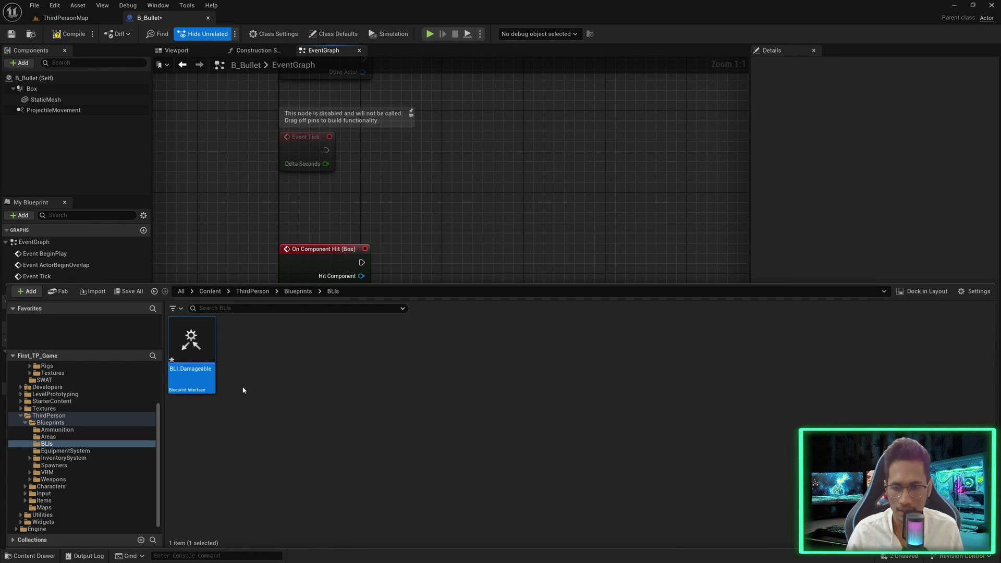
- Open the BLI_Damageable interface, name its function ApplyDamage, and compile and save it
double_click(204, 378)
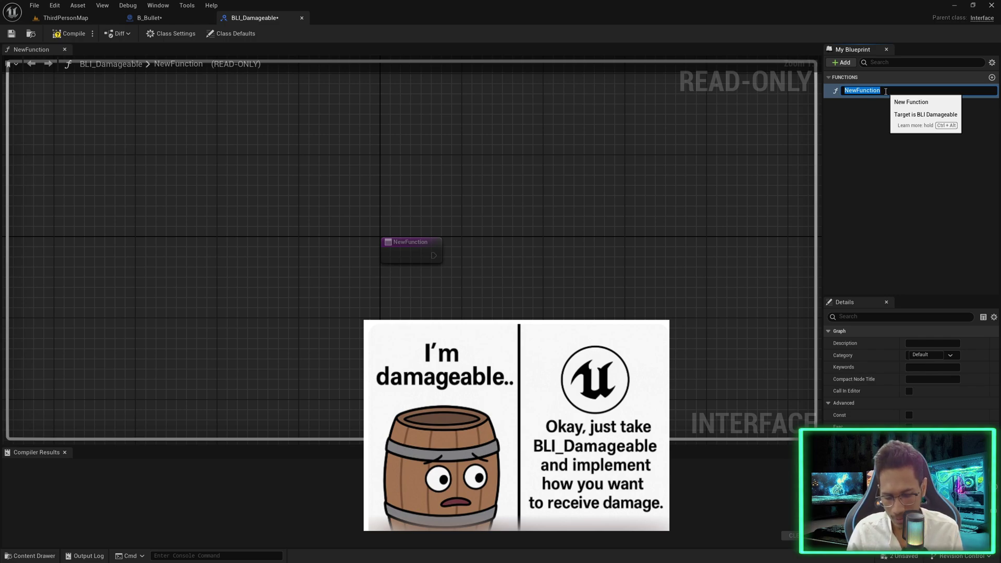
type("ApplyD")
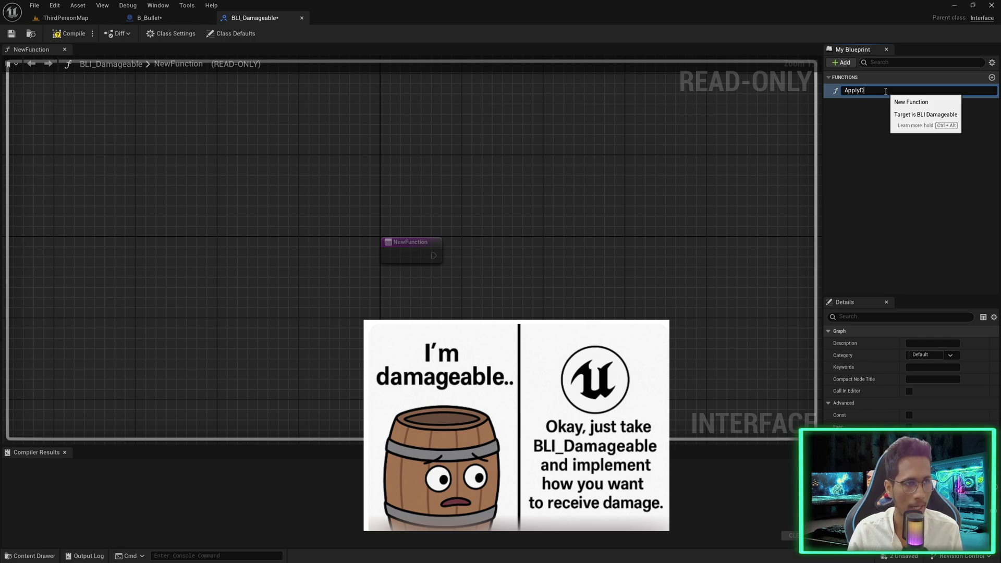
type("amage")
key("Return")
left_click(68, 33)
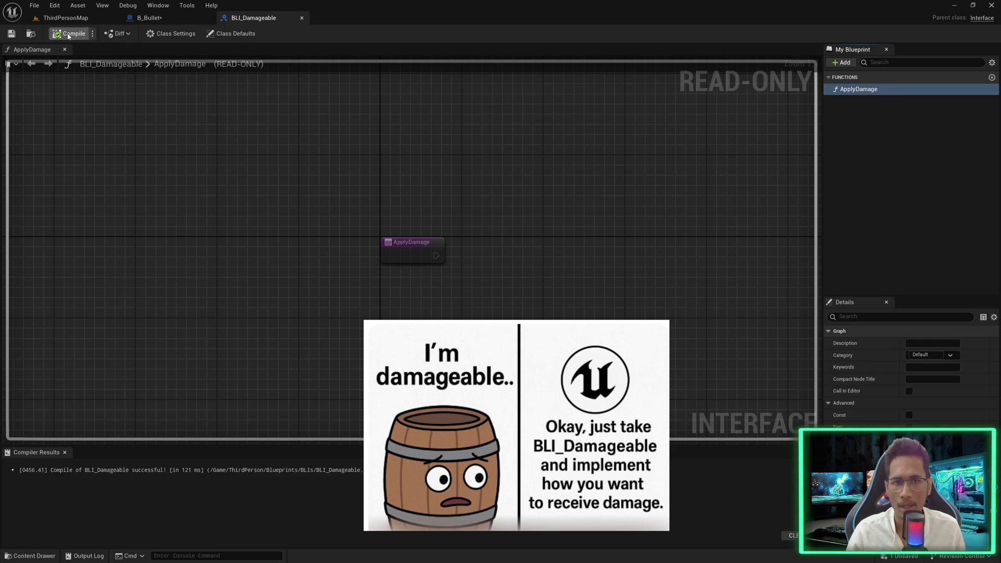
key("ctrl+s")
- Open the B_Wooden_Barrel blueprint from the Spawners folder inside the ThirdPerson Blueprints folder
left_click(149, 17)
key("ctrl+space")
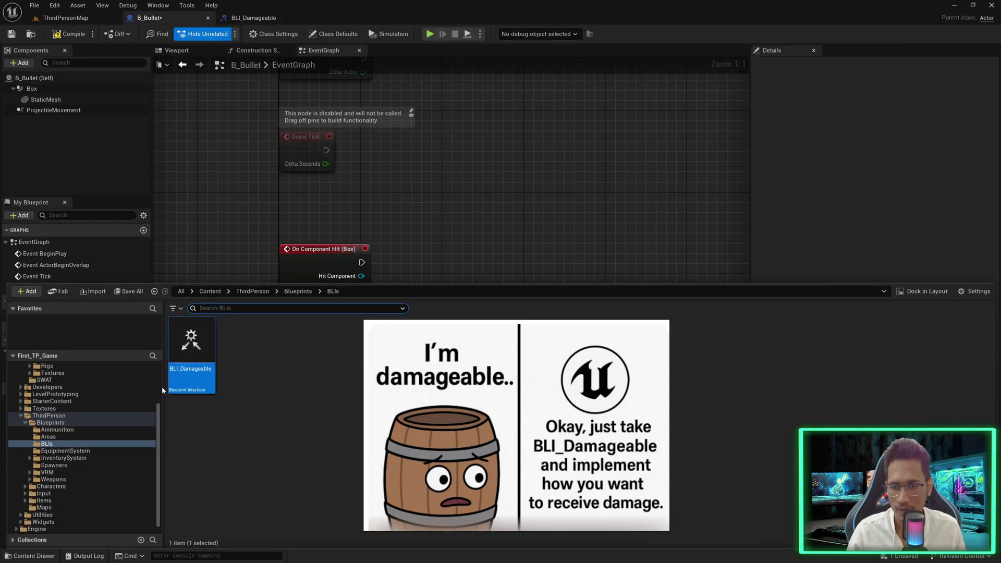
left_click(297, 291)
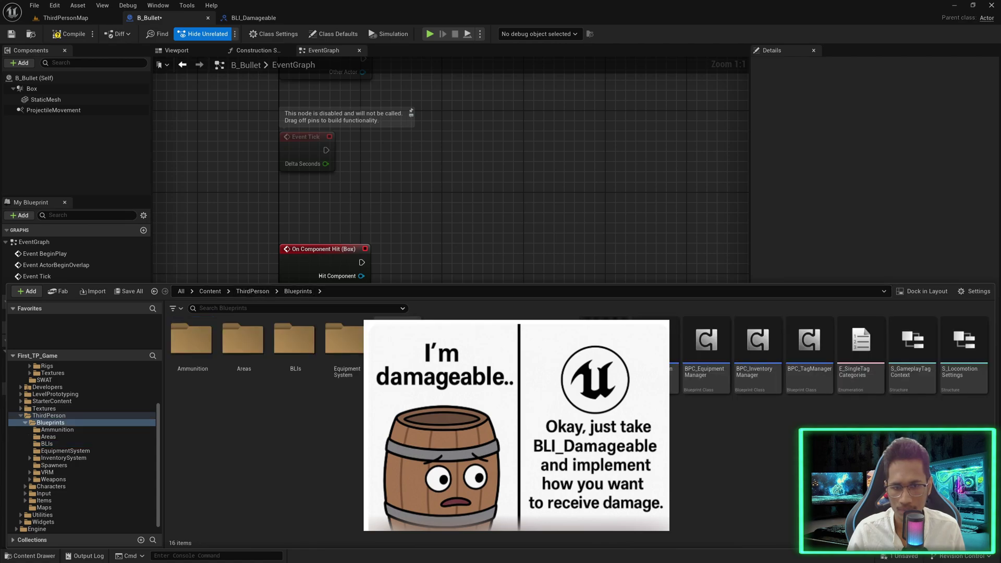
double_click(448, 339)
double_click(177, 346)
key("ctrl+space")
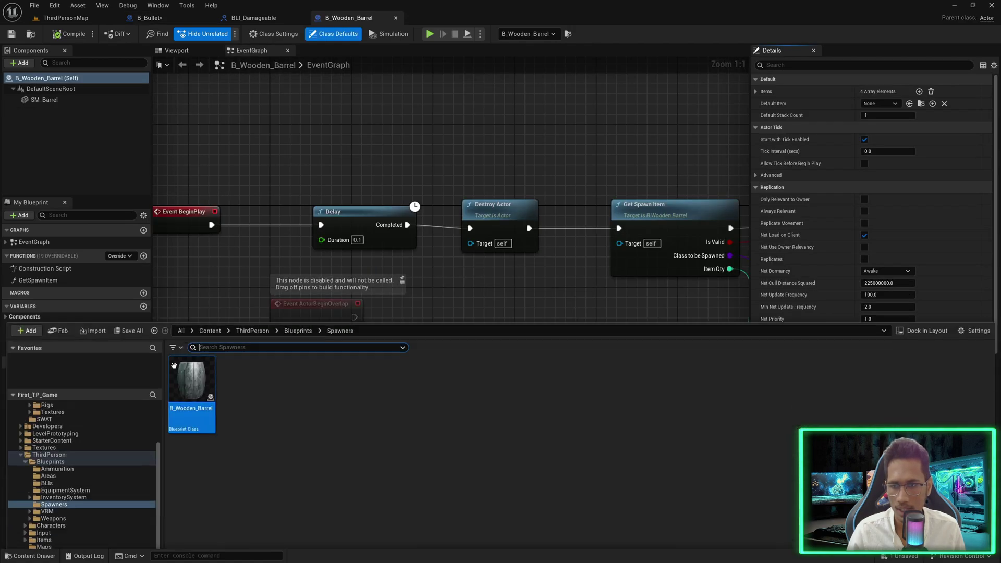
left_click(189, 268)
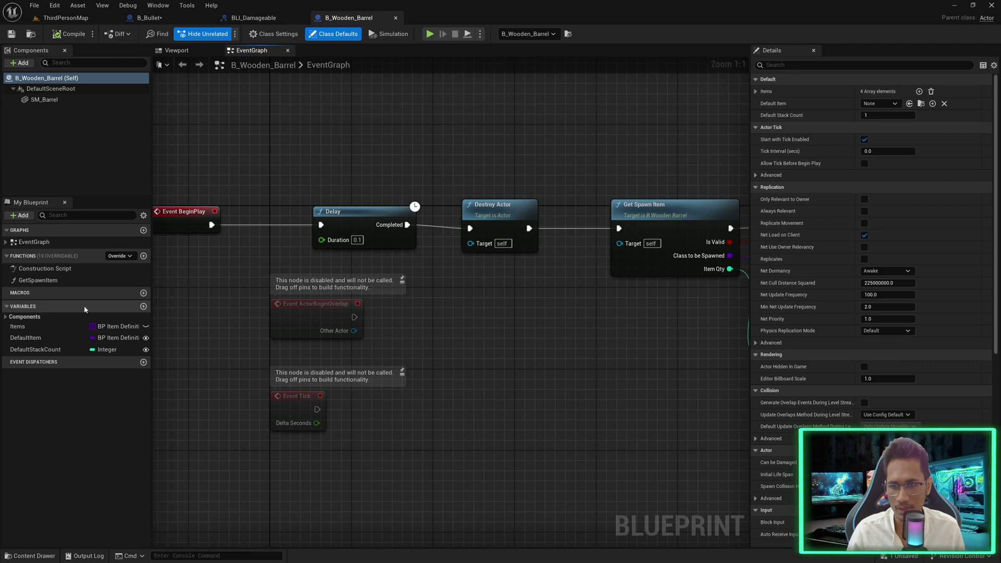
- Add BLI_Damageable to the implemented interfaces in the class settings of B_Wooden_Barrel
left_click(273, 33)
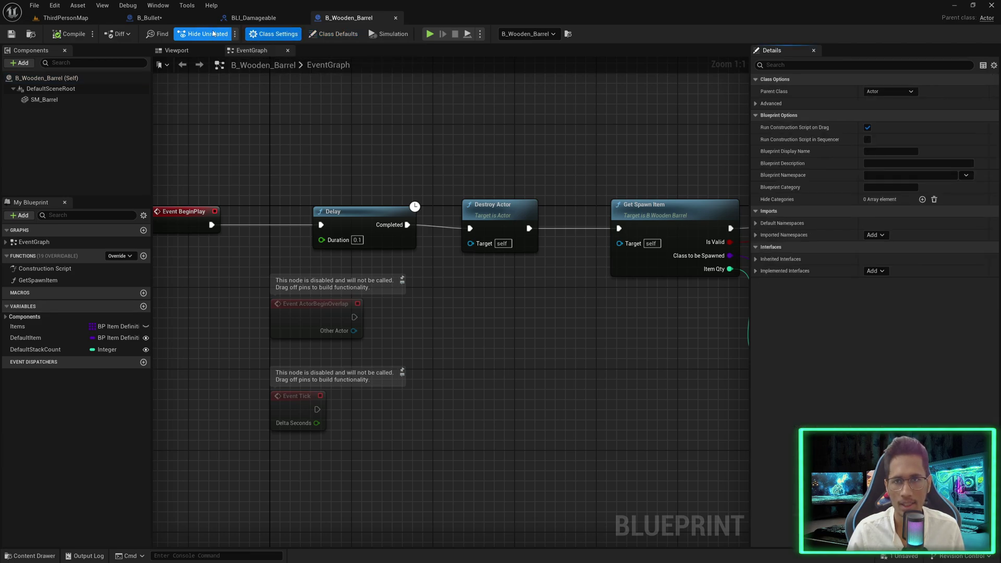
left_click(756, 271)
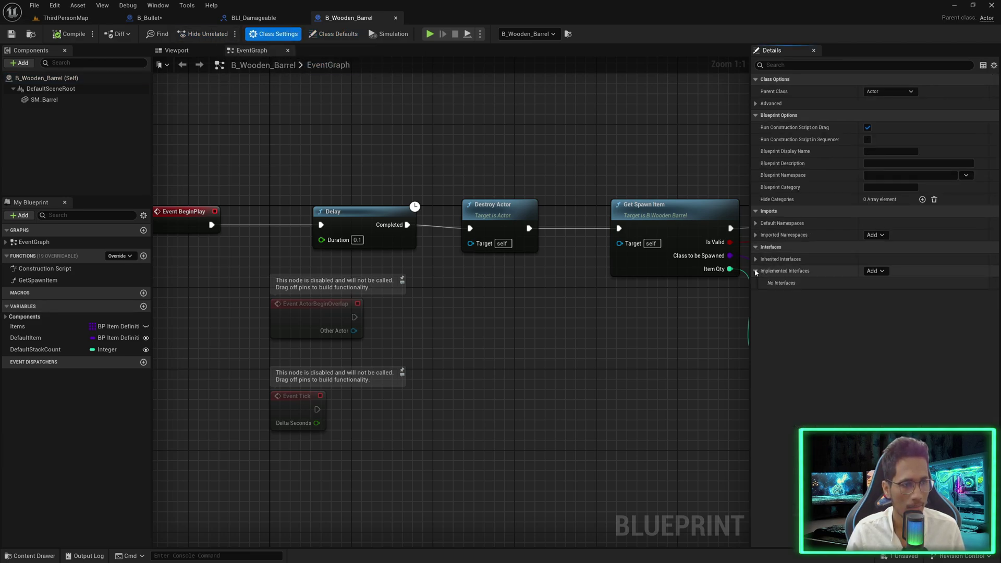
left_click(873, 271)
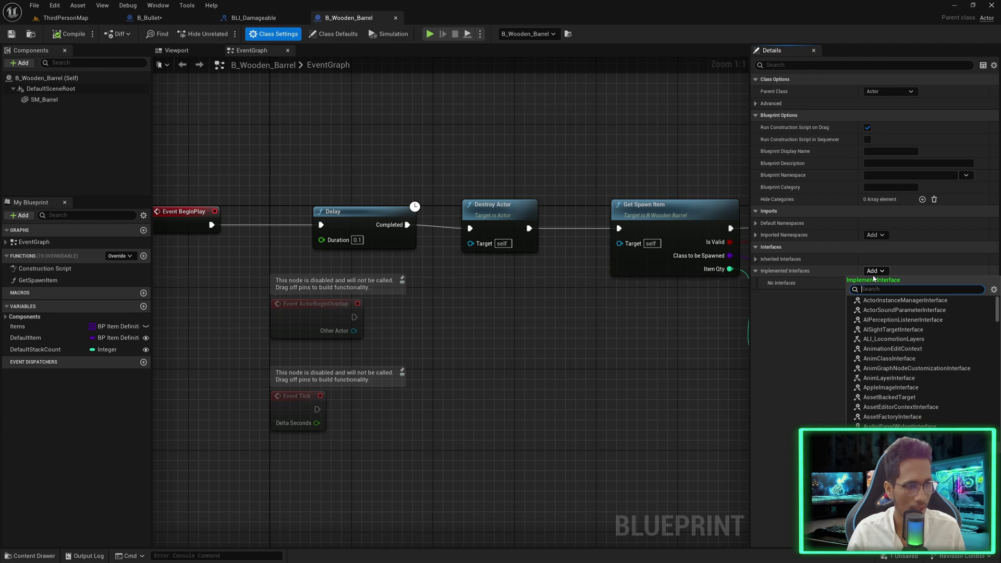
type("bl")
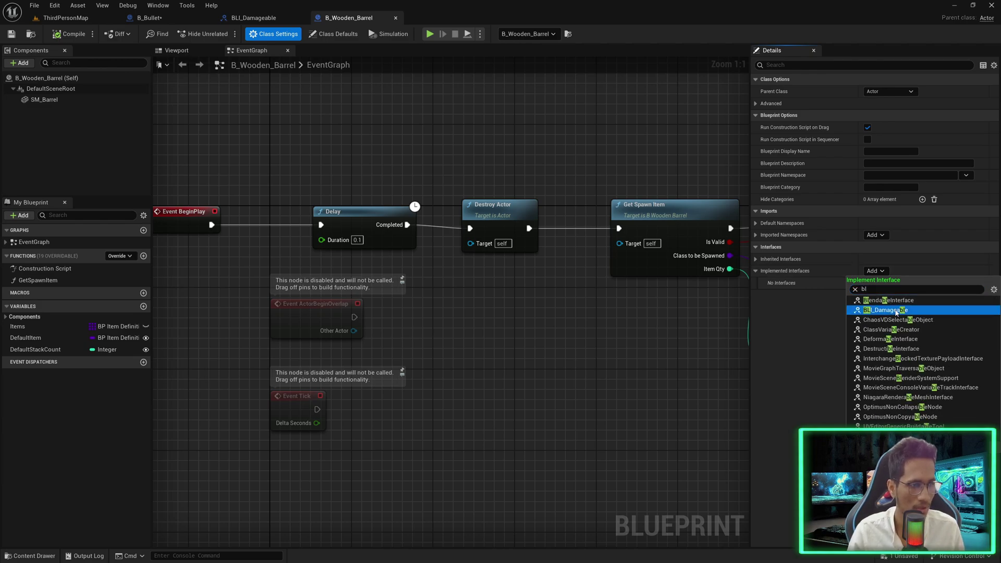
left_click(893, 310)
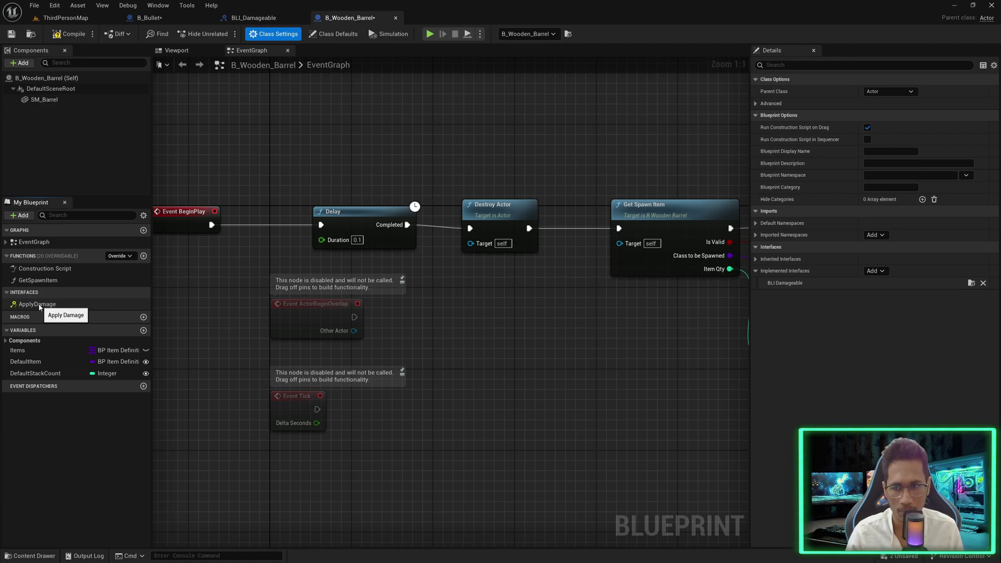
- In B_Bullet, call the BLI_Damageable Apply Damage message on Other Actor from the On Component Hit (Box) event
left_click(156, 21)
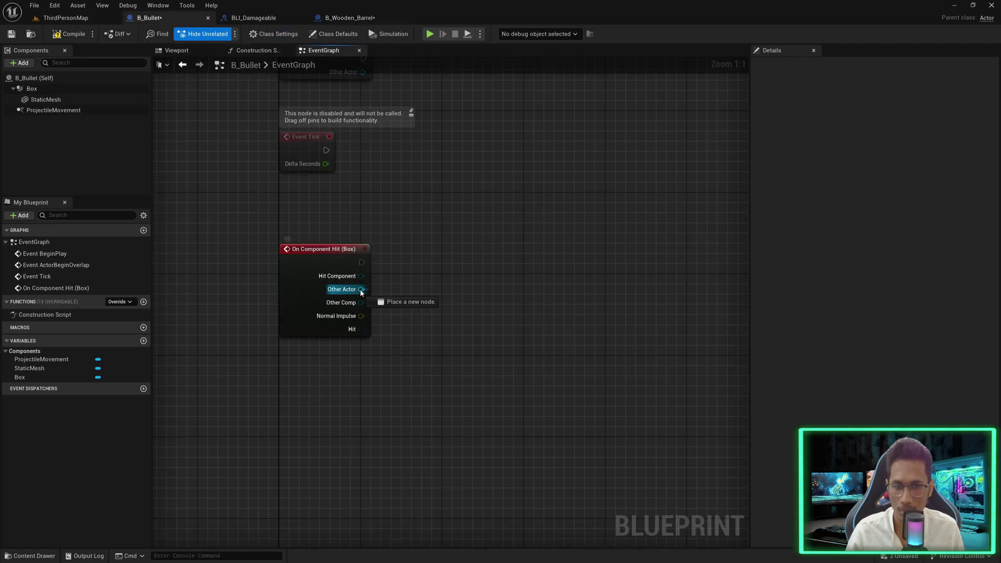
left_click_drag(360, 290, 422, 302)
type("apply")
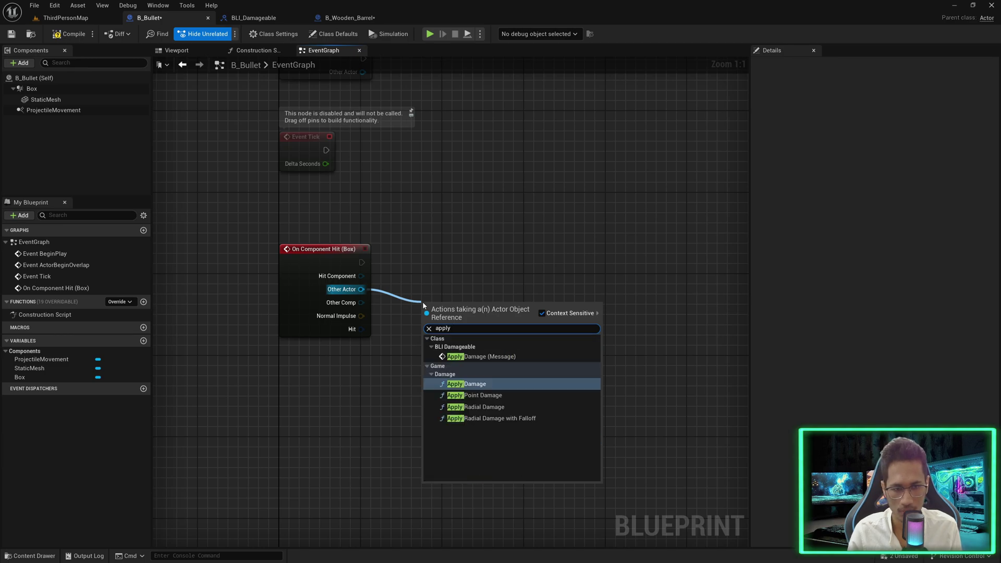
left_click(464, 356)
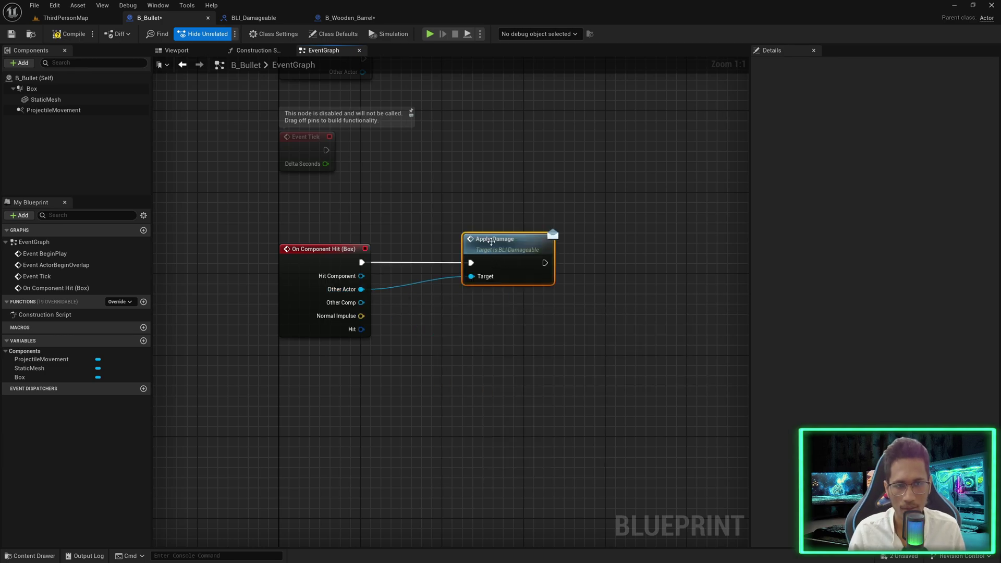
- Implement the ApplyDamage interface function as an event in the B_Wooden_Barrel event graph
left_click(349, 18)
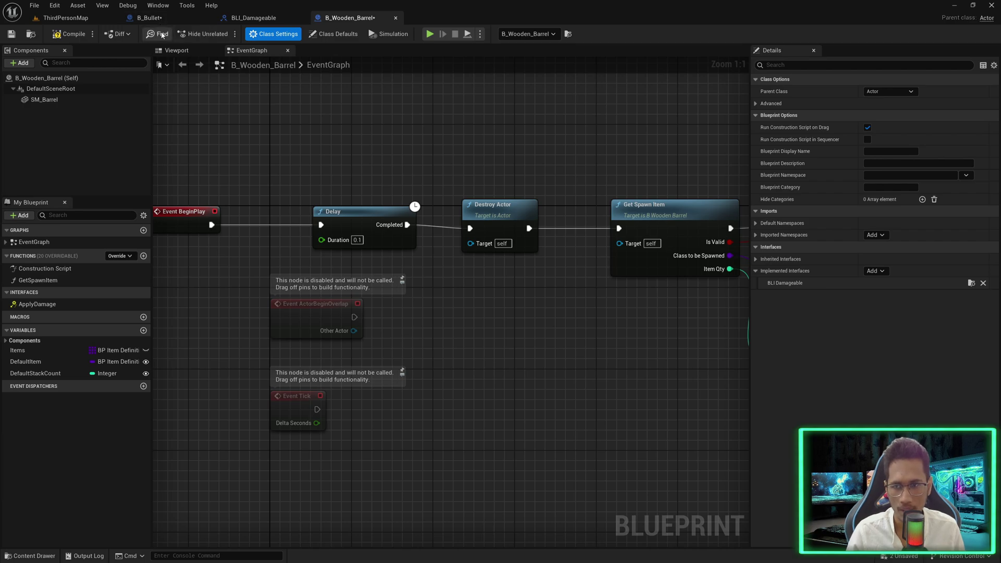
double_click(67, 305)
right_click_drag(573, 300, 453, 307)
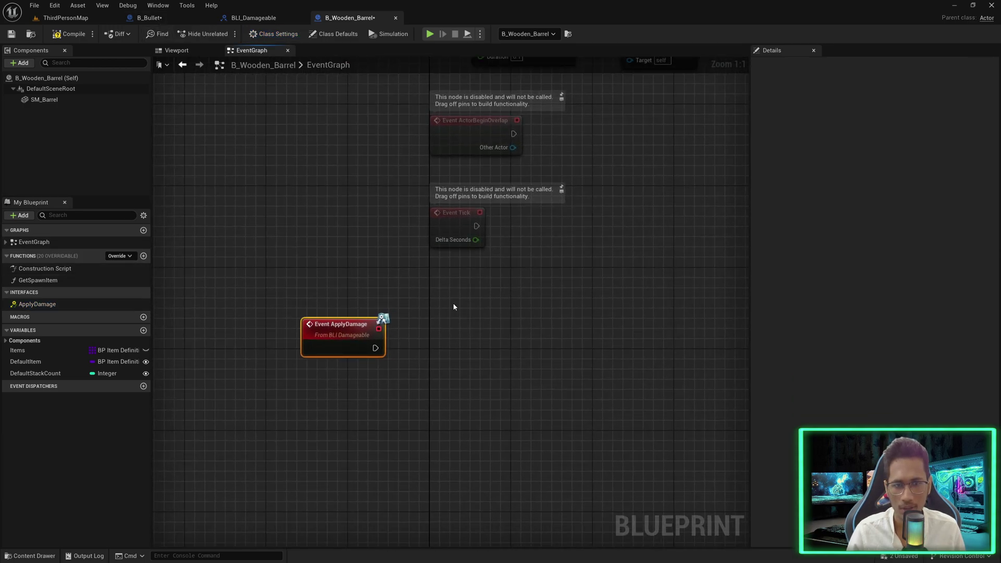
- Add a Destroy Actor node after Apply Damage in B_Bullet, then compile and save the blueprint
left_click(167, 17)
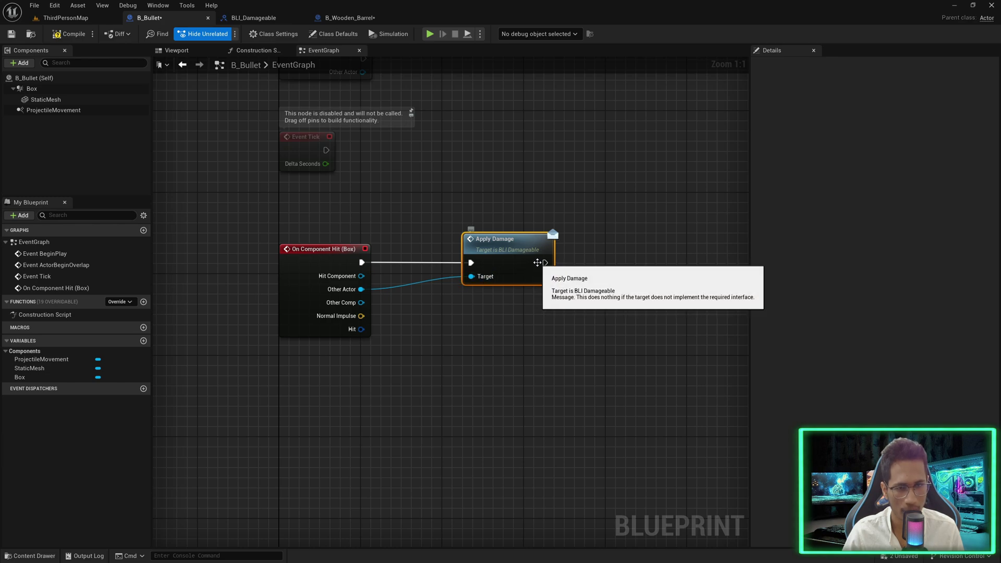
right_click_drag(542, 263, 499, 261)
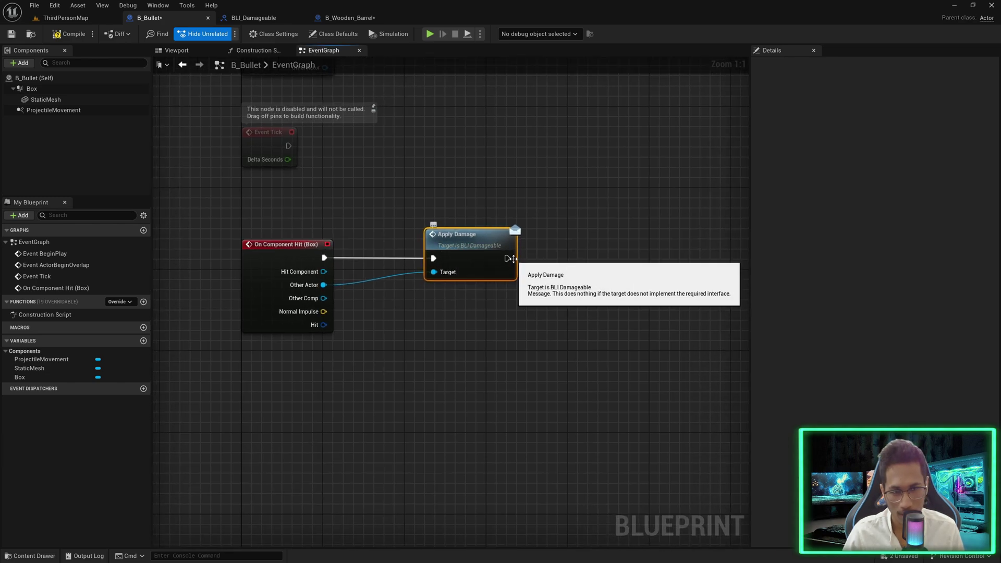
left_click_drag(499, 262, 571, 261)
type("des")
key("Return")
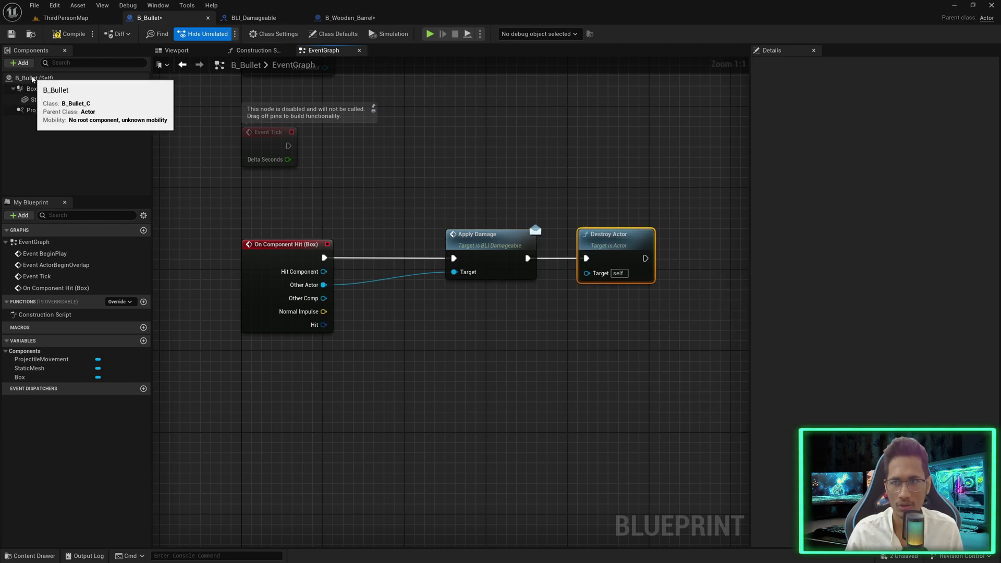
left_click(69, 34)
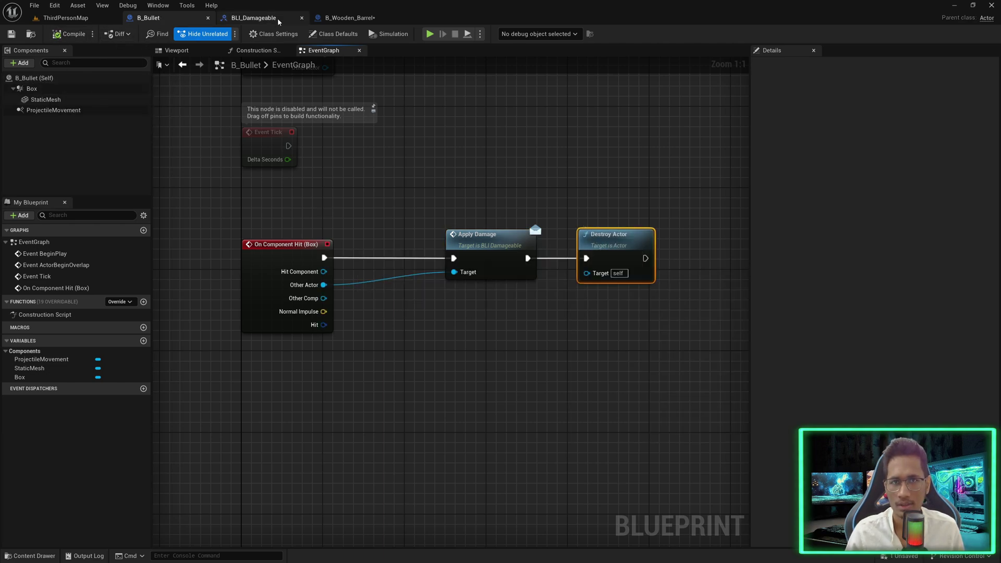
- In B_Wooden_Barrel, make SM_Barrel the root component and connect a Destroy Actor node to Event ApplyDamage
left_click(333, 18)
left_click_drag(44, 100, 42, 89)
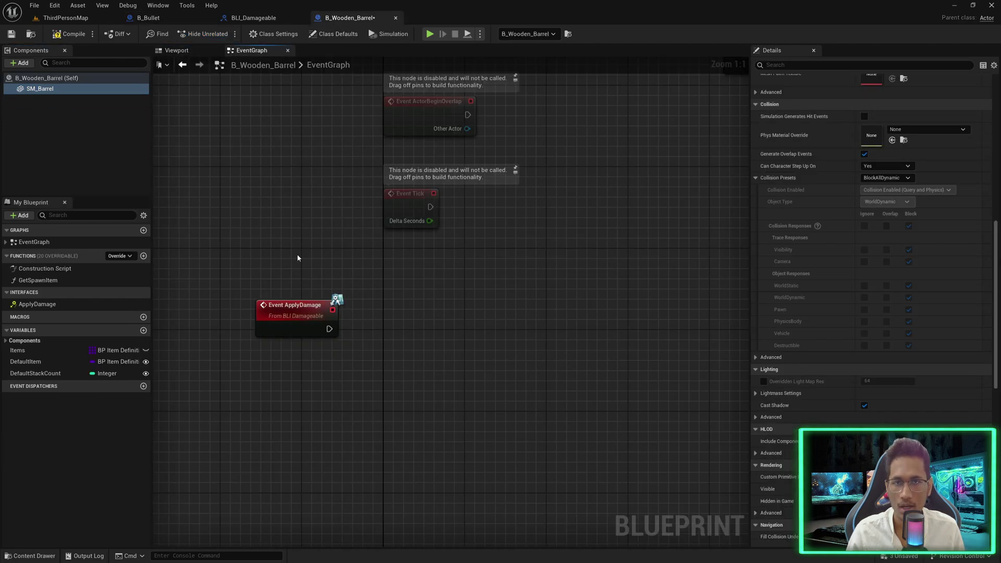
left_click_drag(330, 329, 414, 332)
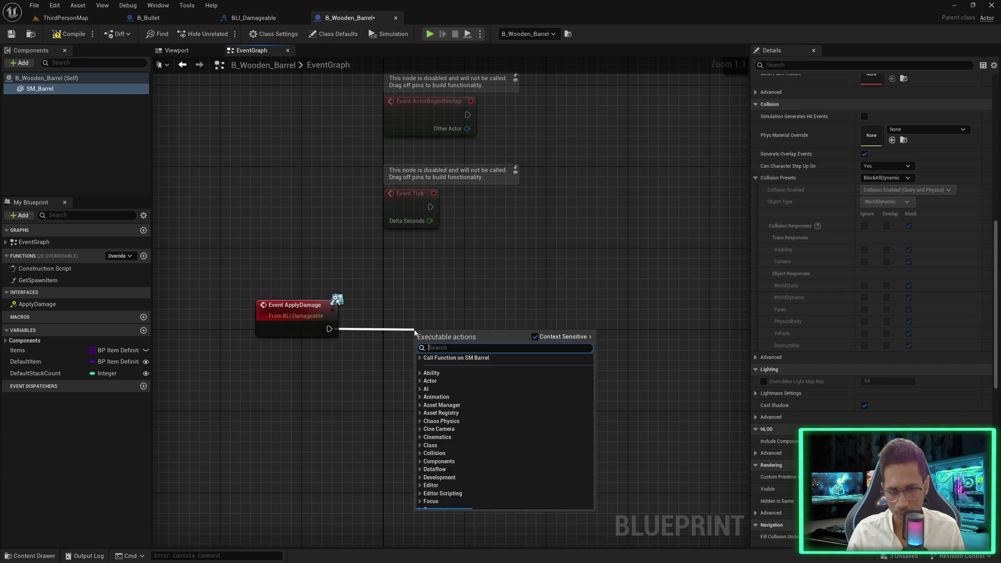
type("dest")
key("Return")
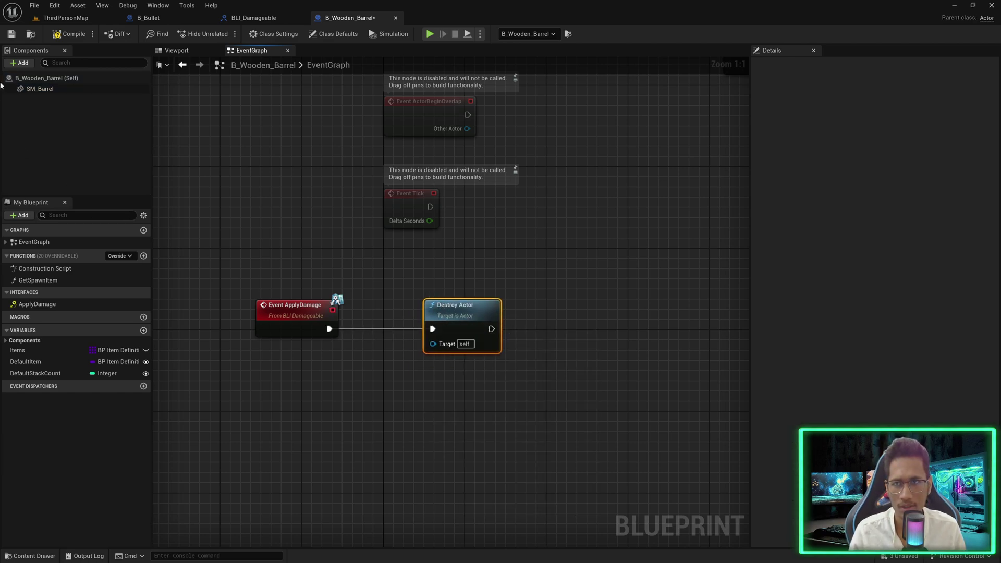
left_click(545, 332)
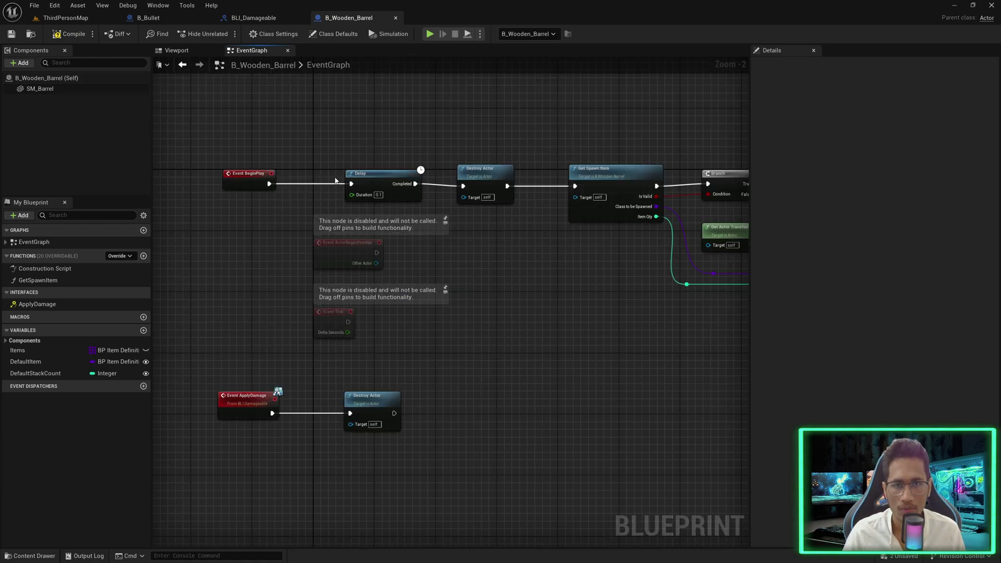
- Delete the Event BeginPlay, Delay and Destroy Actor nodes preceding Get Spawn Item in B_Wooden_Barrel
left_click_drag(451, 161, 251, 195)
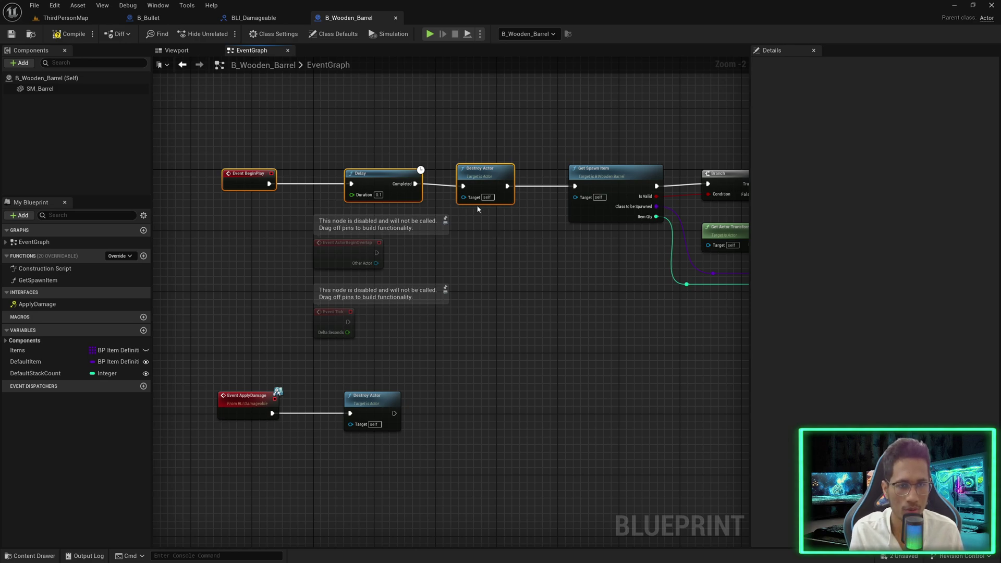
scroll(313, 183, "up", 1)
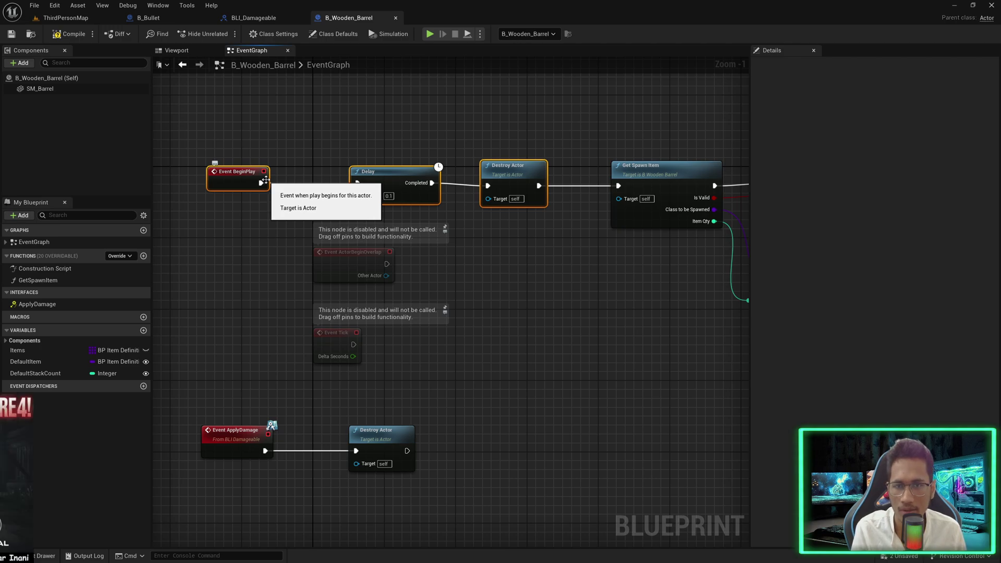
key("Delete")
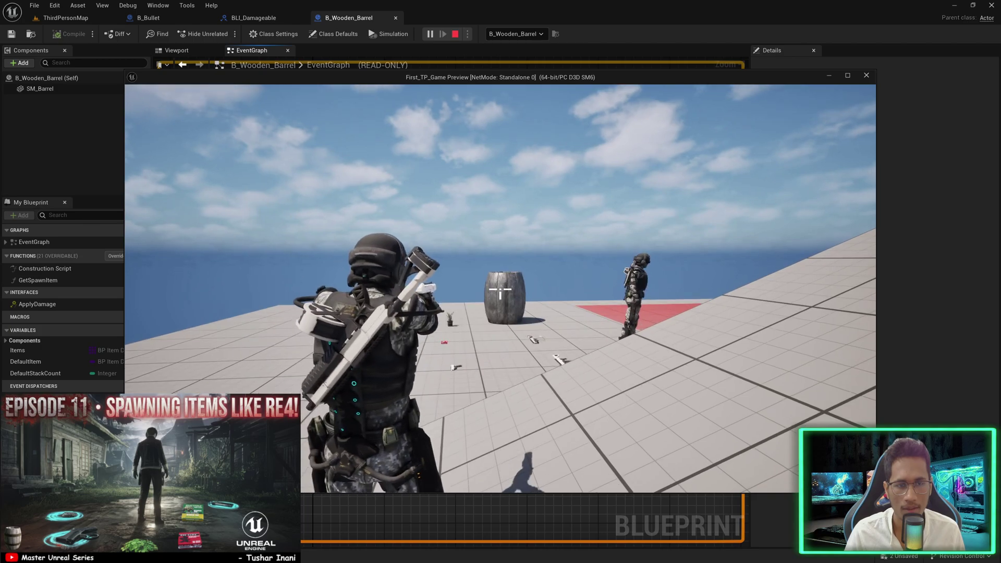
- Playtest the bullets by aiming and shooting in the game preview, walk toward the standing character, and stop the preview
left_click(500, 290)
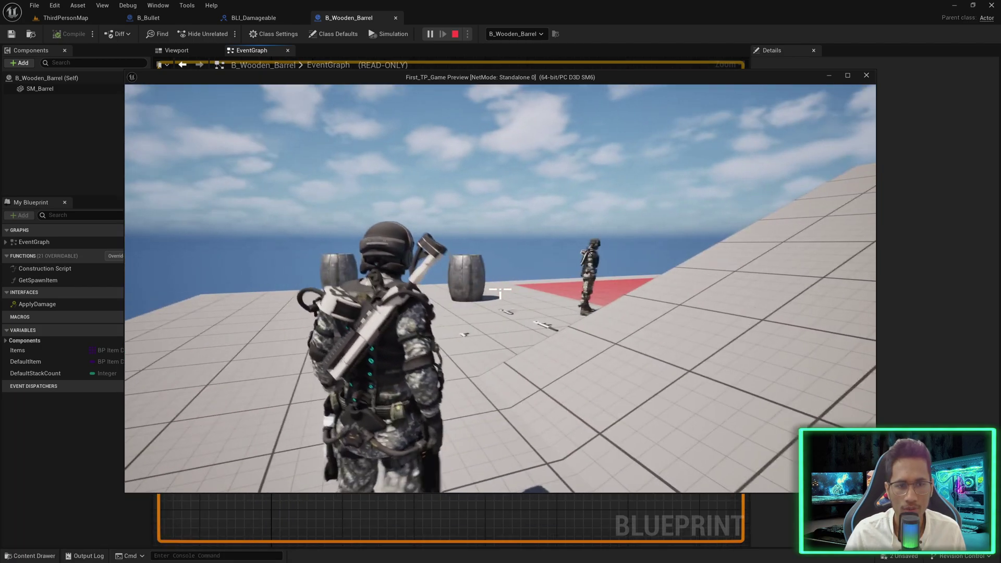
key("1")
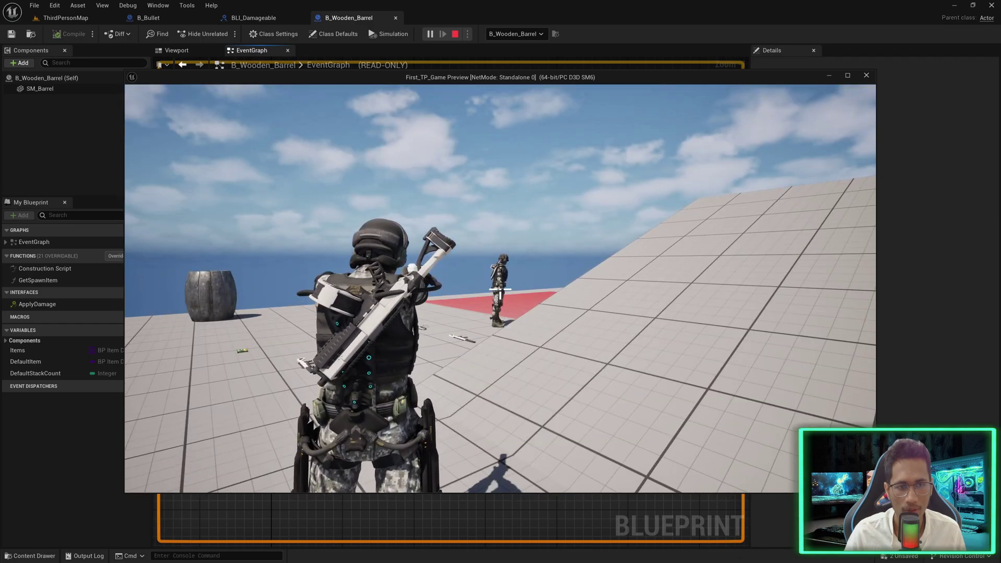
left_click(500, 289)
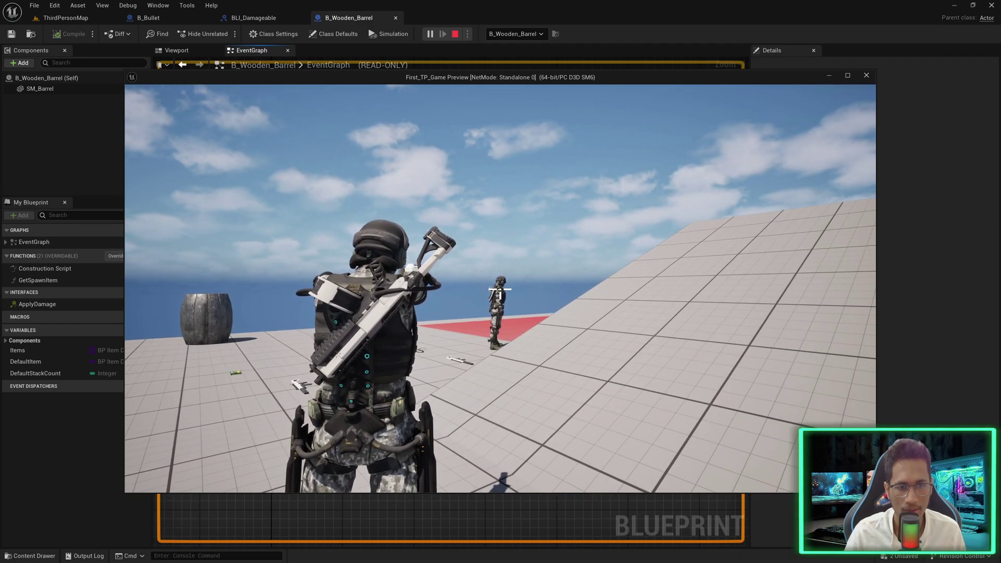
key("w")
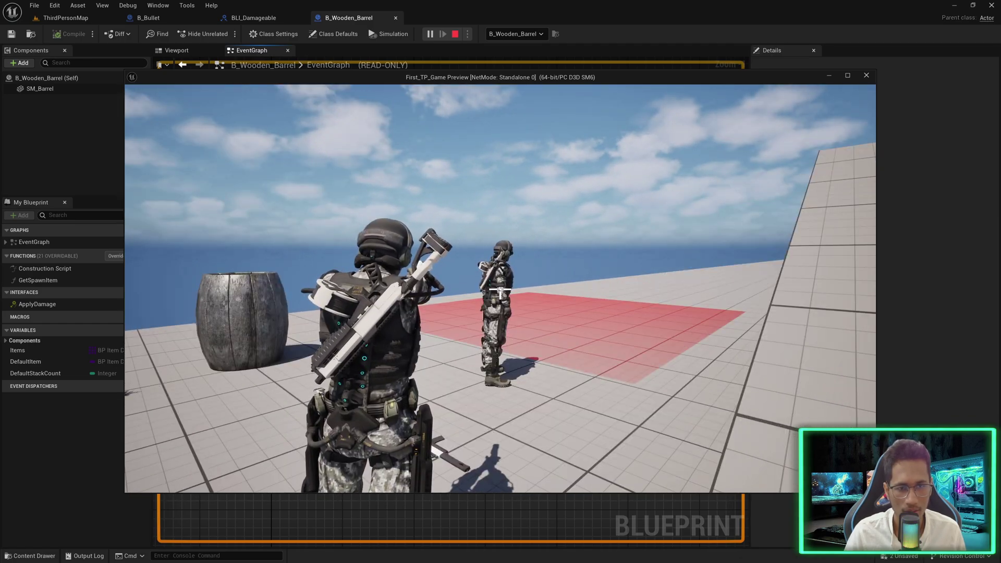
key("w")
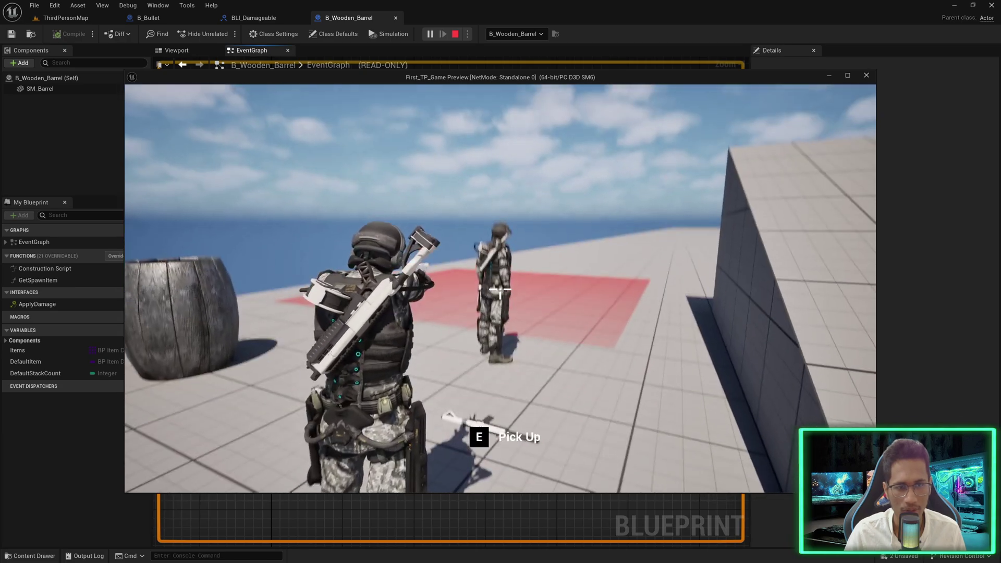
key("Escape")
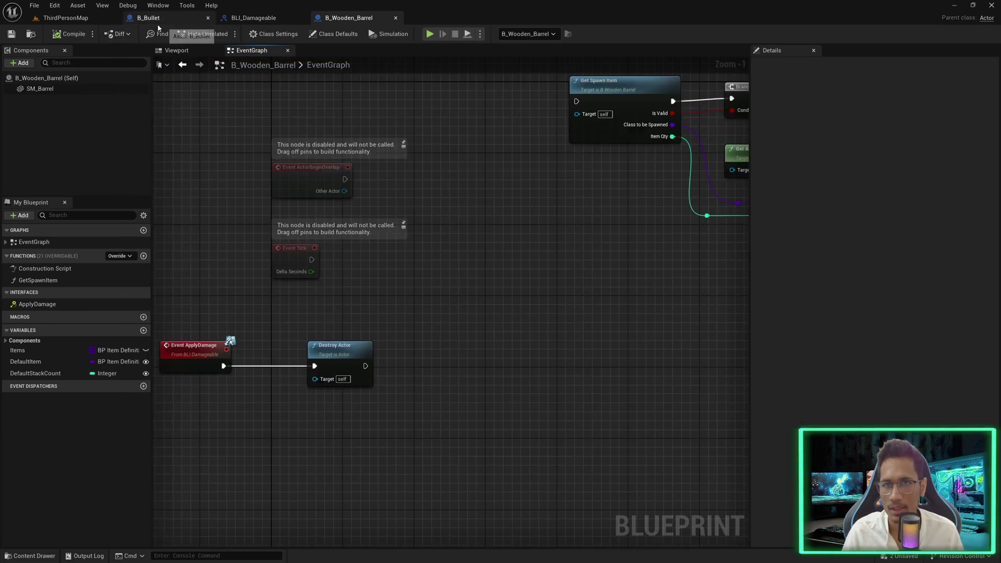
- Switch to the ThirdPersonMap level and enter Fracture mode with B_Wooden_Barrel selected
left_click(65, 20)
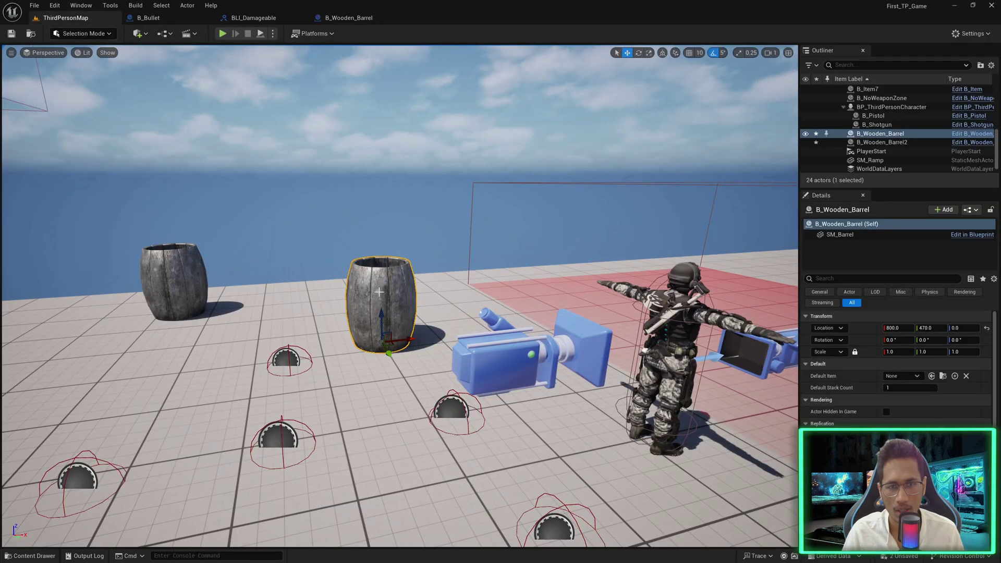
right_click_drag(379, 292, 425, 287)
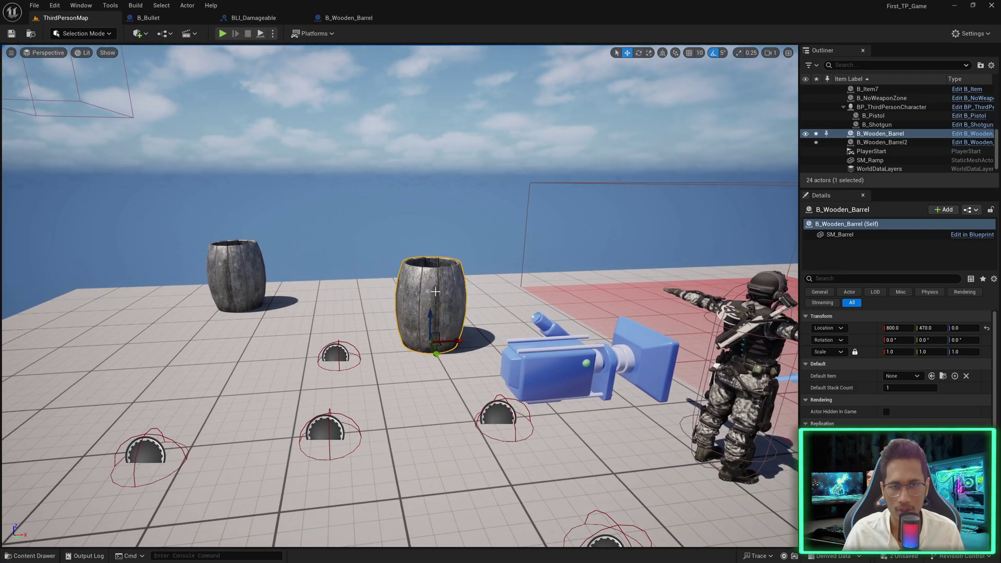
left_click(81, 5)
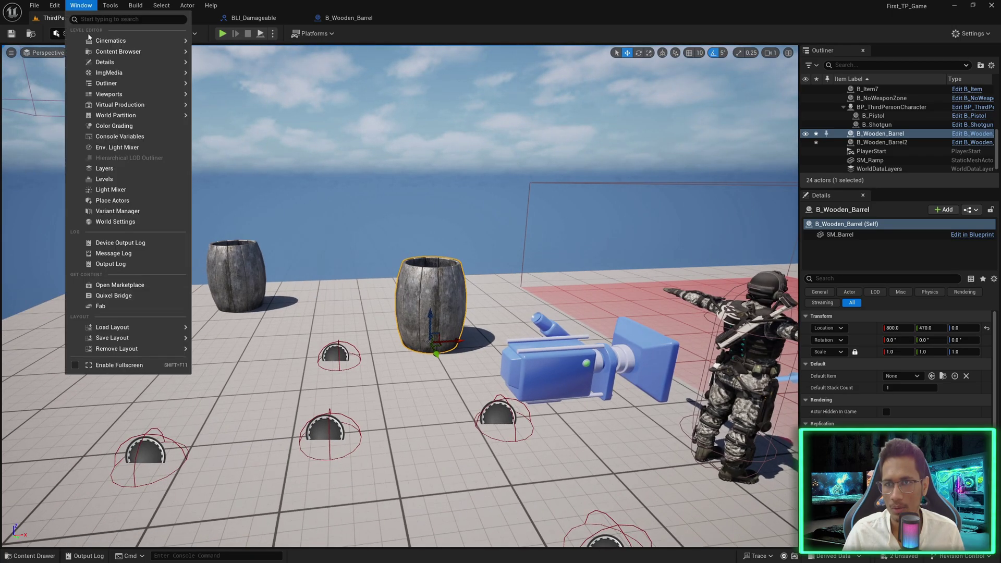
left_click(111, 201)
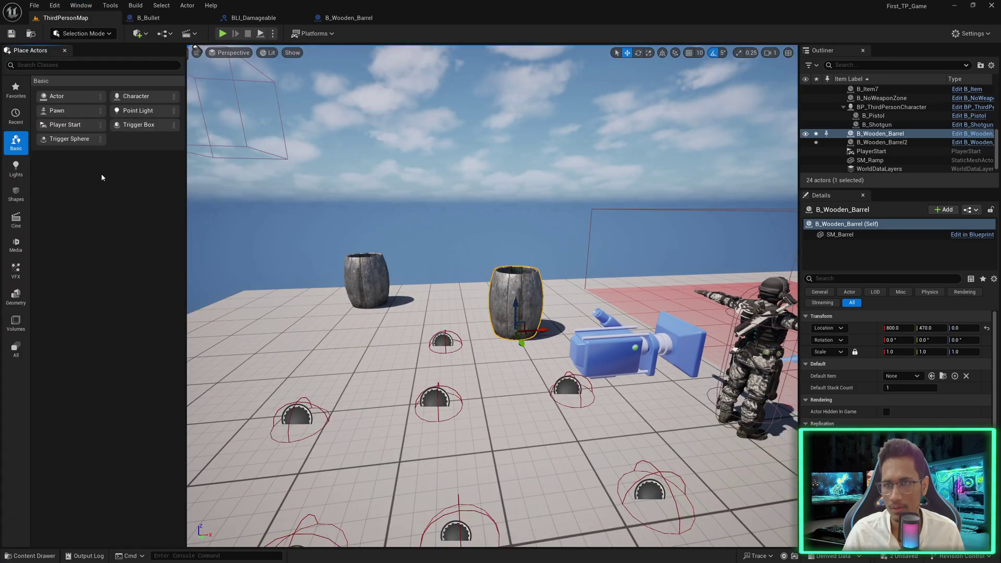
left_click(83, 34)
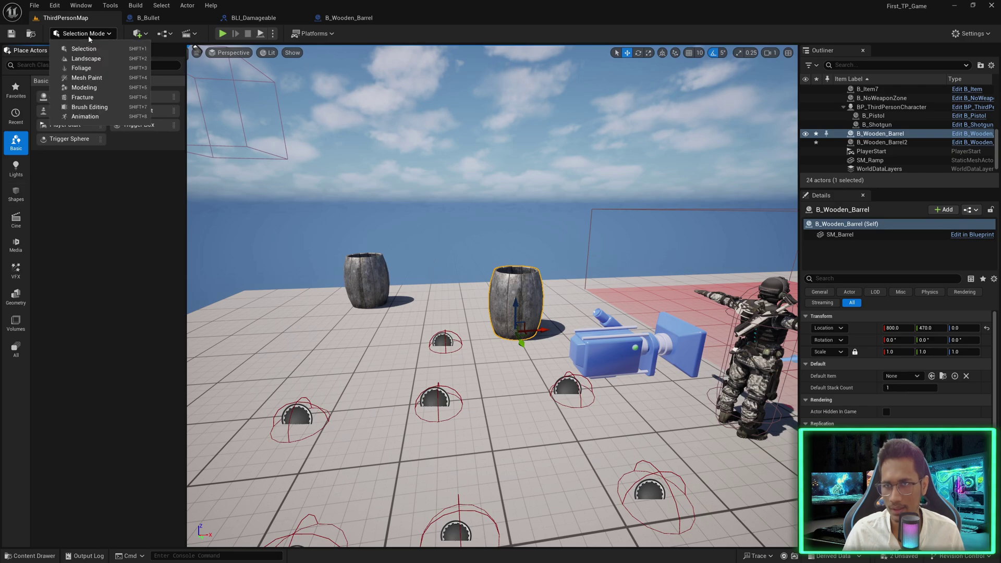
left_click(82, 97)
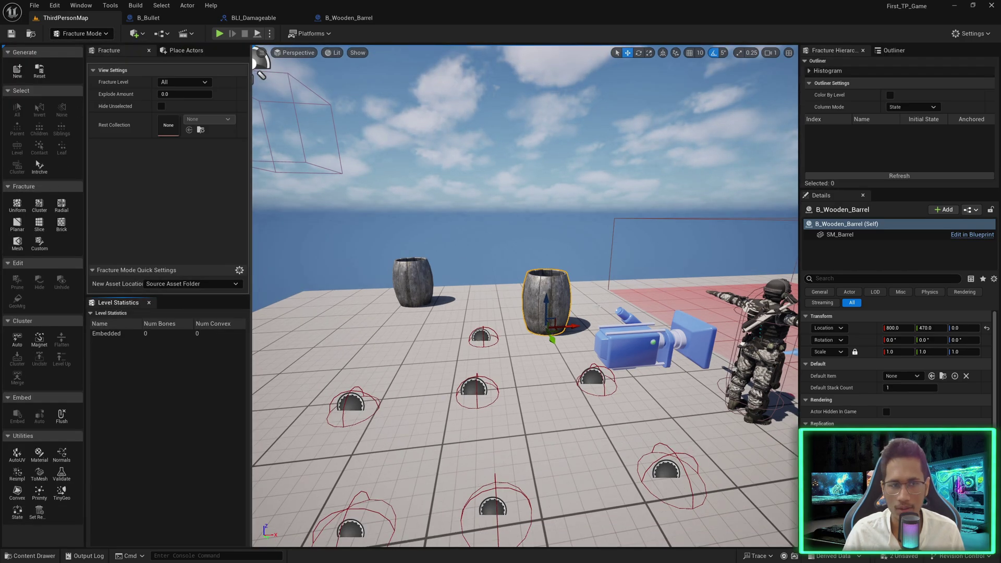
- Create a geometry collection from the selected B_Wooden_Barrel in the Items/Barrels folder
scroll(524, 296, "up", 6)
right_click_drag(524, 296, 496, 282)
key("d")
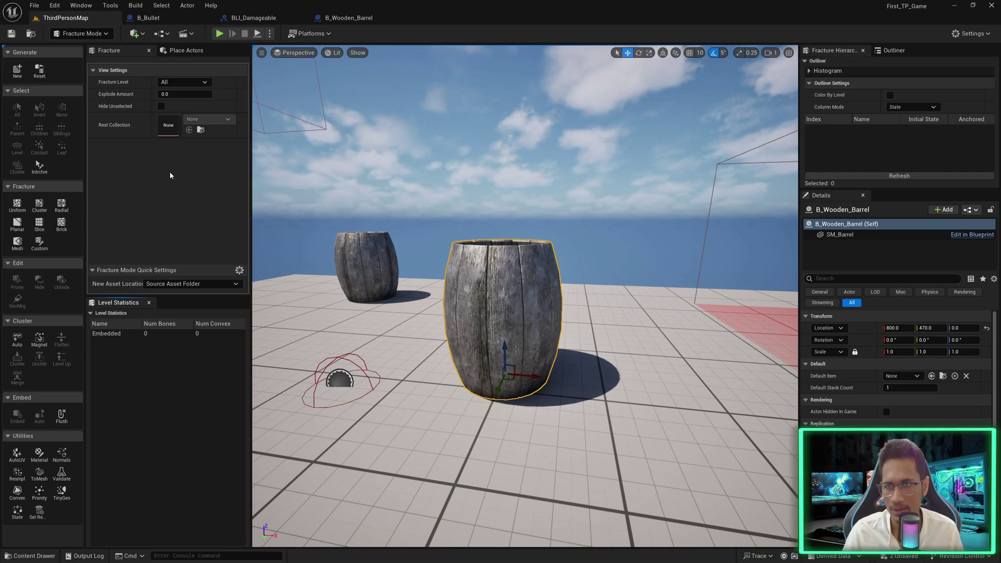
left_click(13, 70)
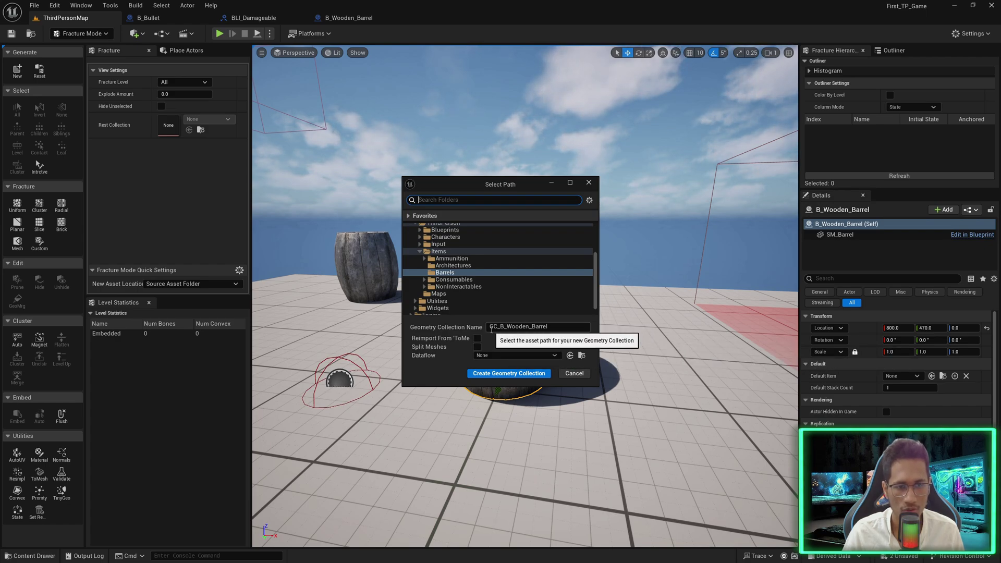
left_click(445, 273)
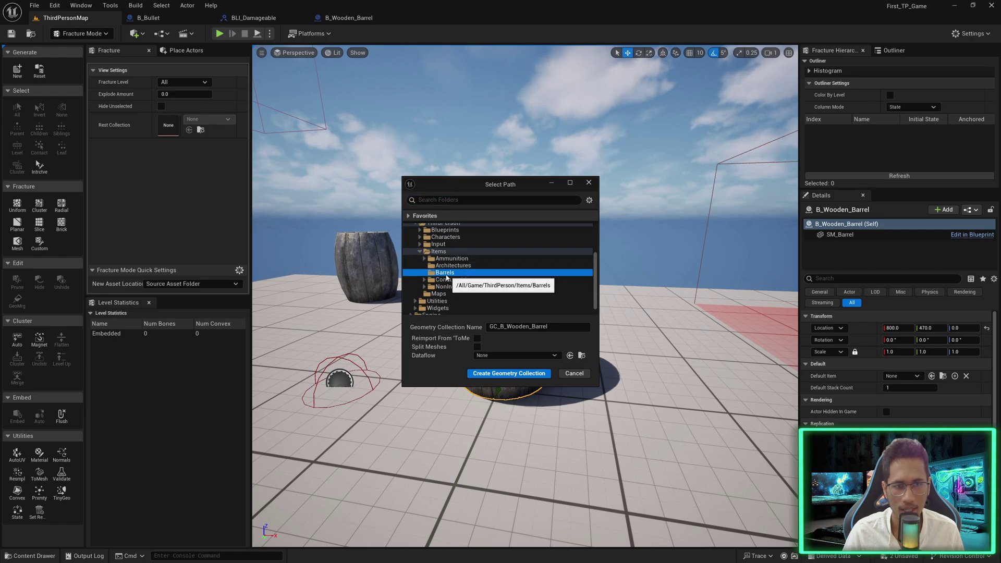
left_click(504, 373)
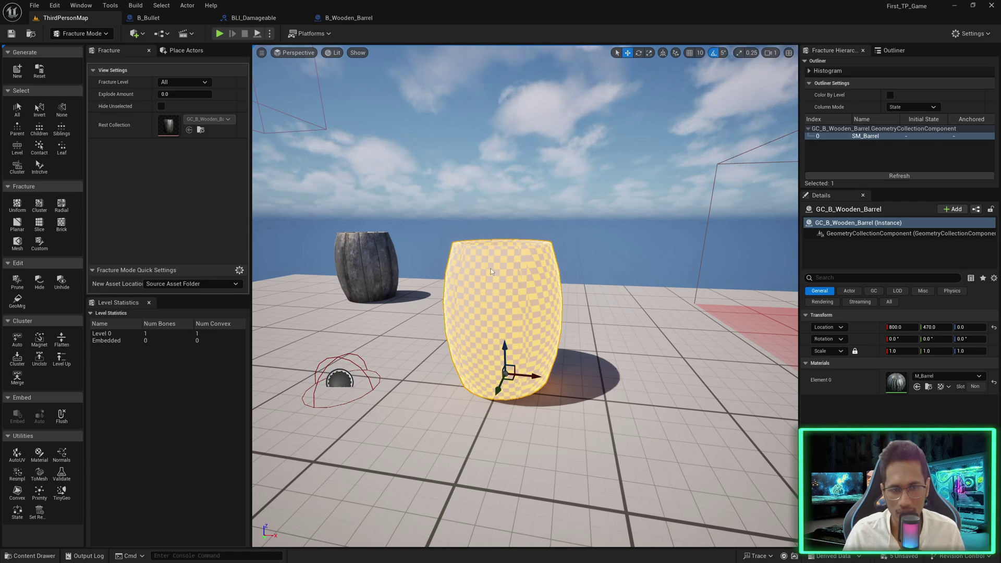
- Fracture the barrel's geometry collection with the Uniform Voronoi method, using 20 minimum and 20 maximum sites
left_click(21, 206)
key("d")
right_click_drag(582, 328, 443, 323)
left_click_drag(581, 328, 547, 312, "alt")
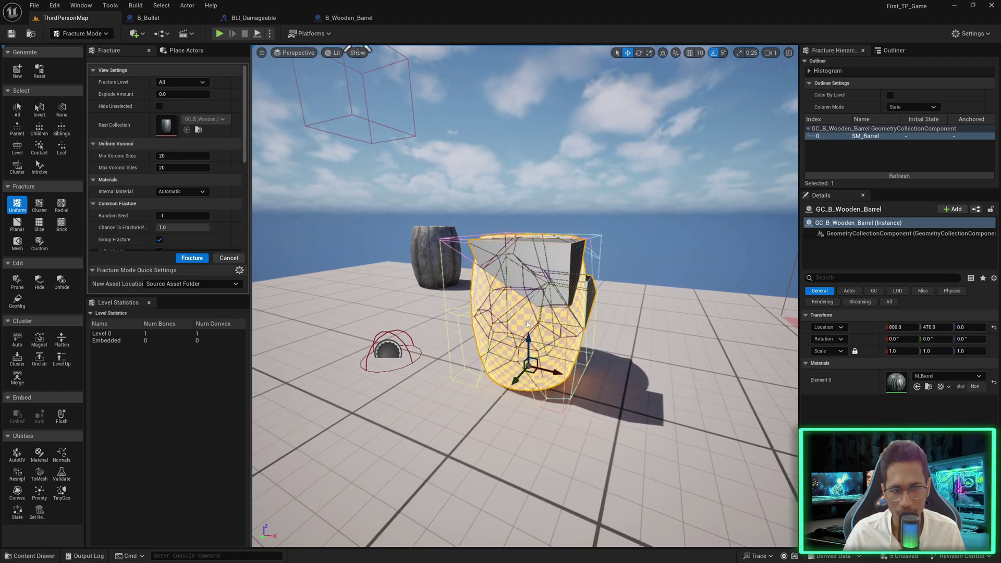
scroll(193, 248, "down", 2)
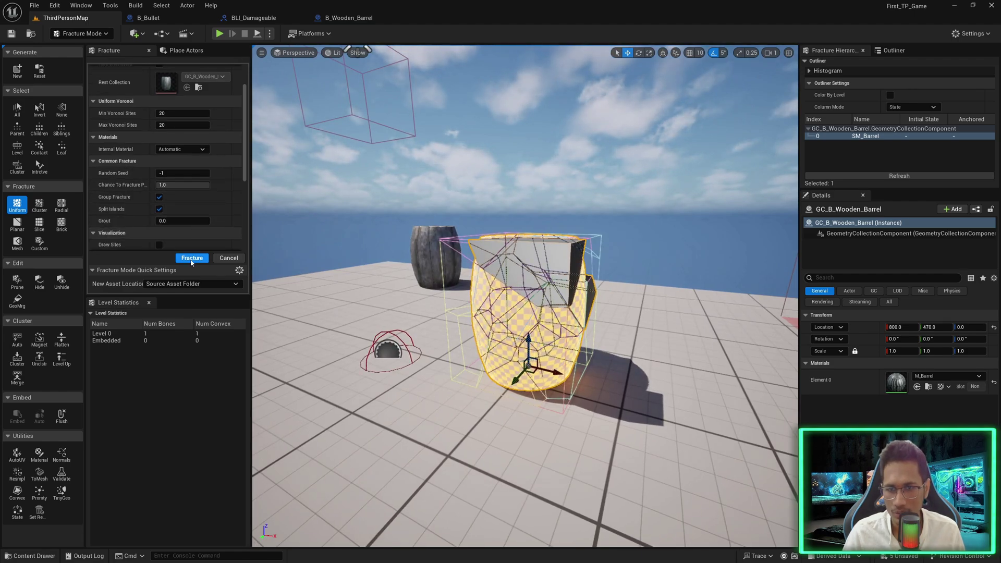
left_click(191, 259)
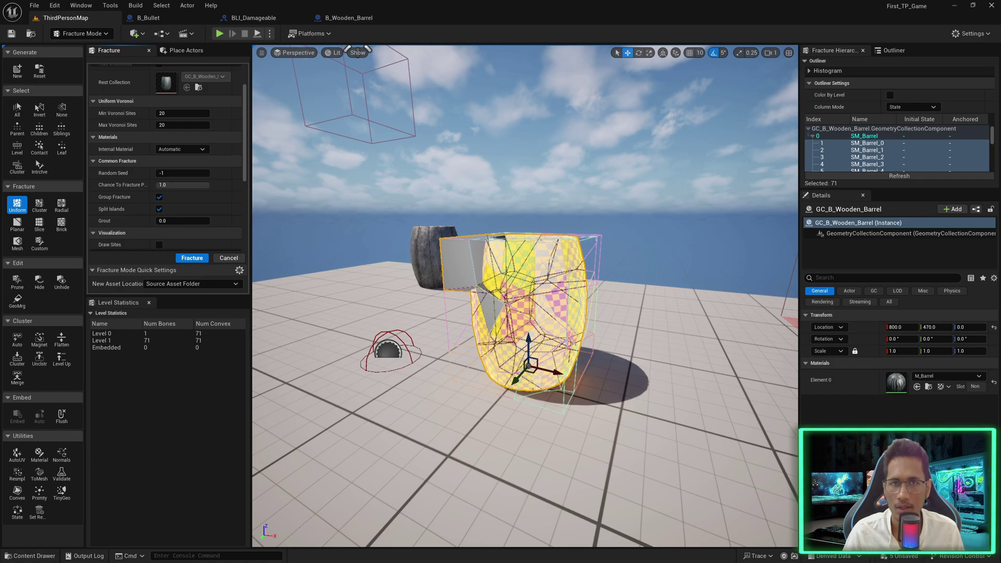
- Select the fractured wooden barrel GC_B_Wooden_Barrel in the level and switch from Fracture mode to Selection mode
key("Escape")
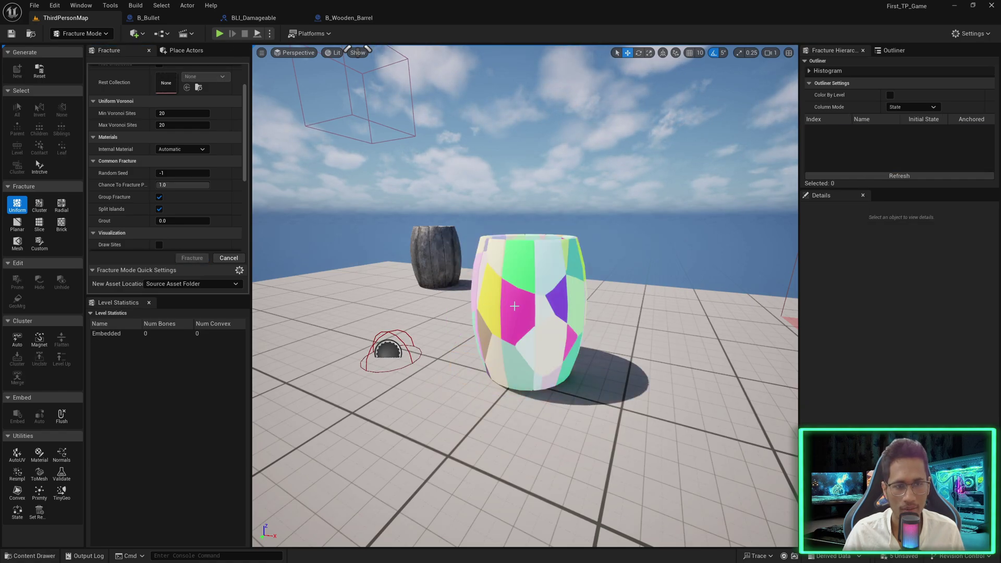
right_click_drag(524, 323, 168, 313)
key("d")
key("d")
key("w")
key("d")
key("w")
key("d")
left_click(513, 328)
left_click(82, 34)
left_click(88, 44)
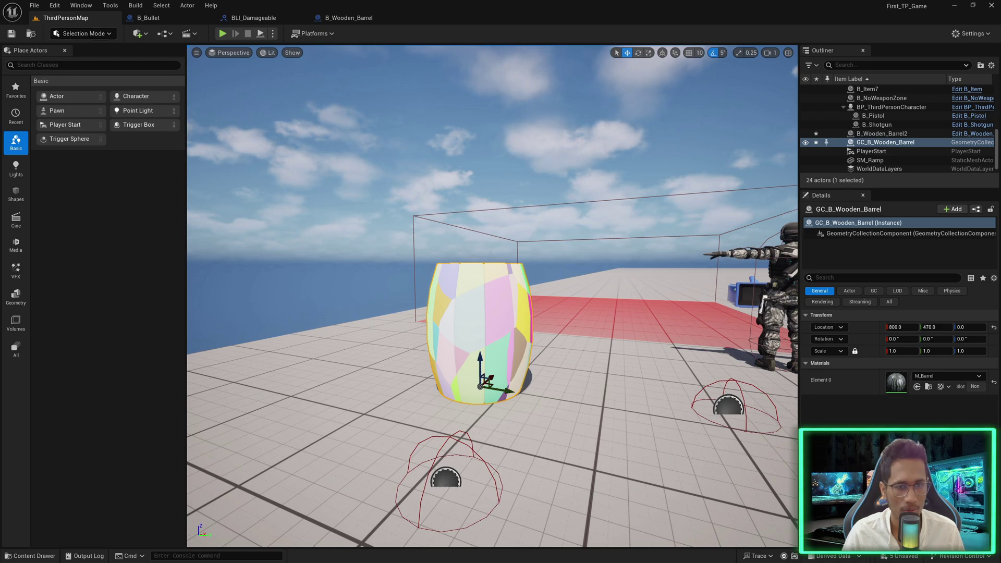
- Filter the barrel's GeometryCollectionComponent details for "threshol" and examine its Chaos Physics damage threshold settings
left_click(865, 233)
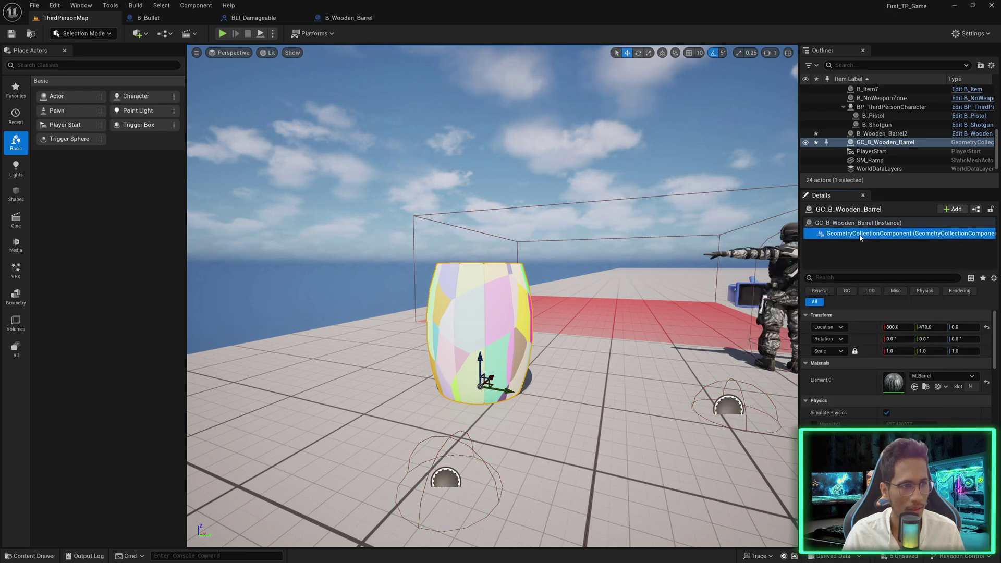
scroll(980, 365, "down", 3)
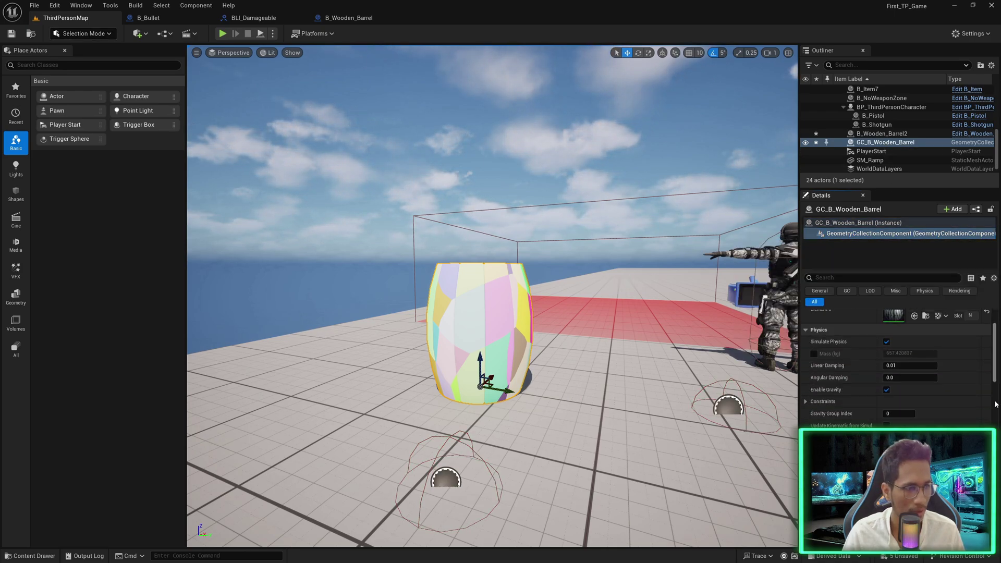
left_click_drag(993, 370, 997, 497)
left_click(848, 278)
type("th")
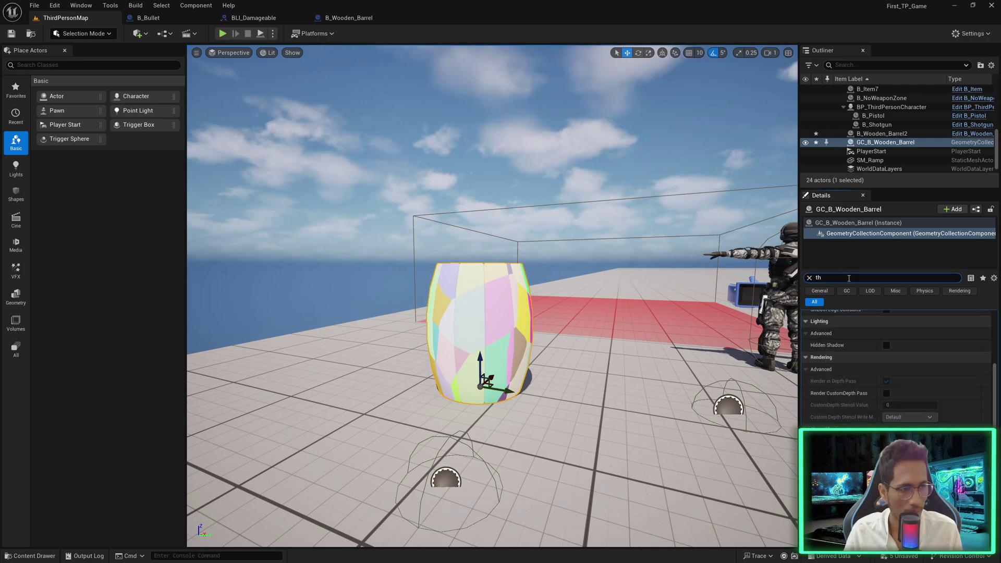
type("reshol")
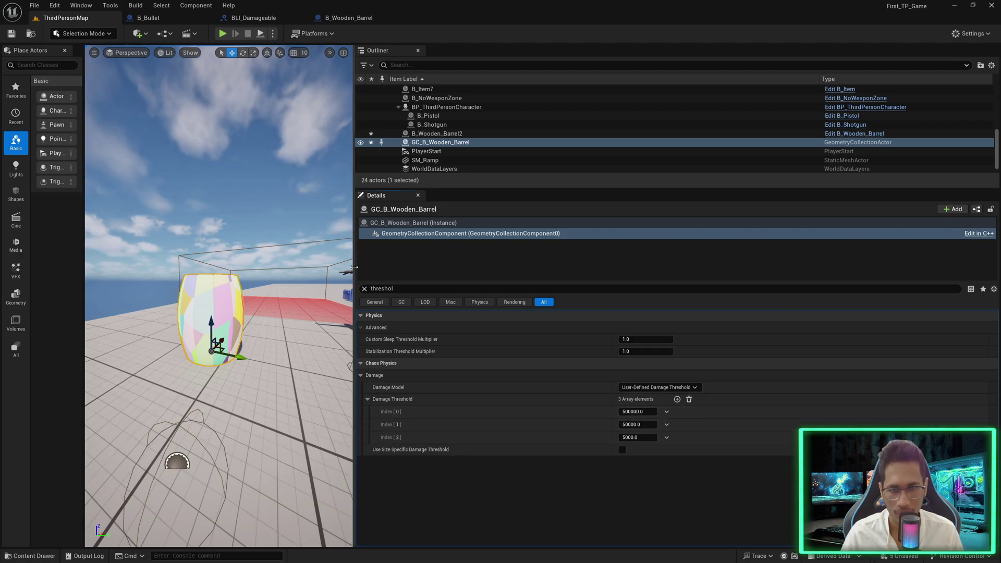
left_click_drag(353, 267, 615, 268)
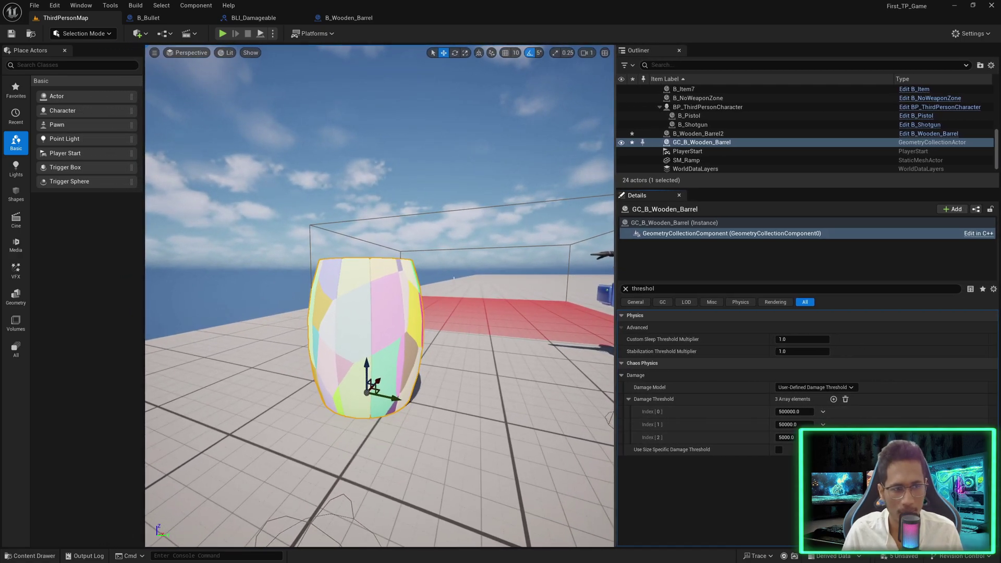
left_click_drag(616, 208, 723, 206)
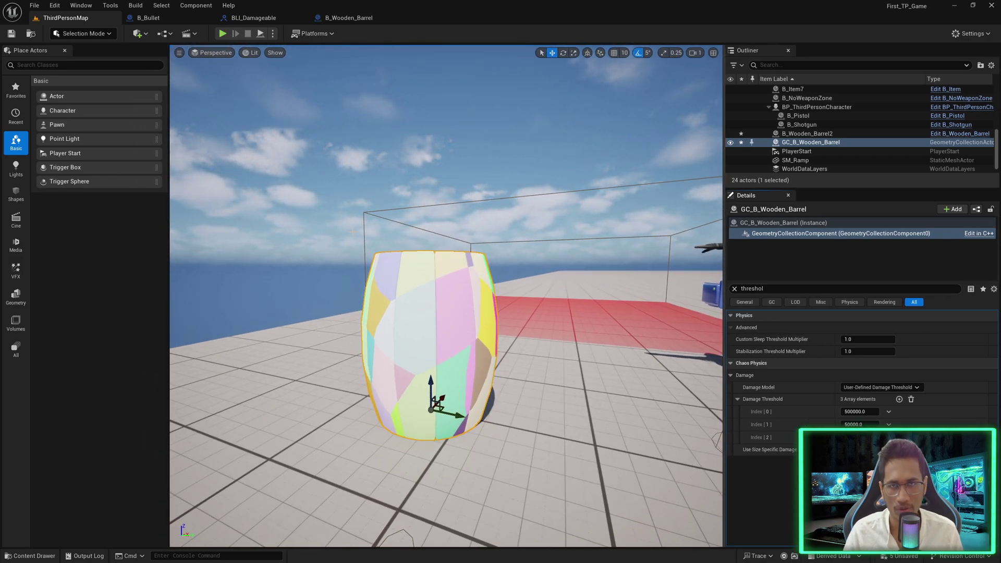
- In the B_Bullet event graph, move Destroy Actor farther from Apply Damage and disconnect its execution input
left_click(163, 16)
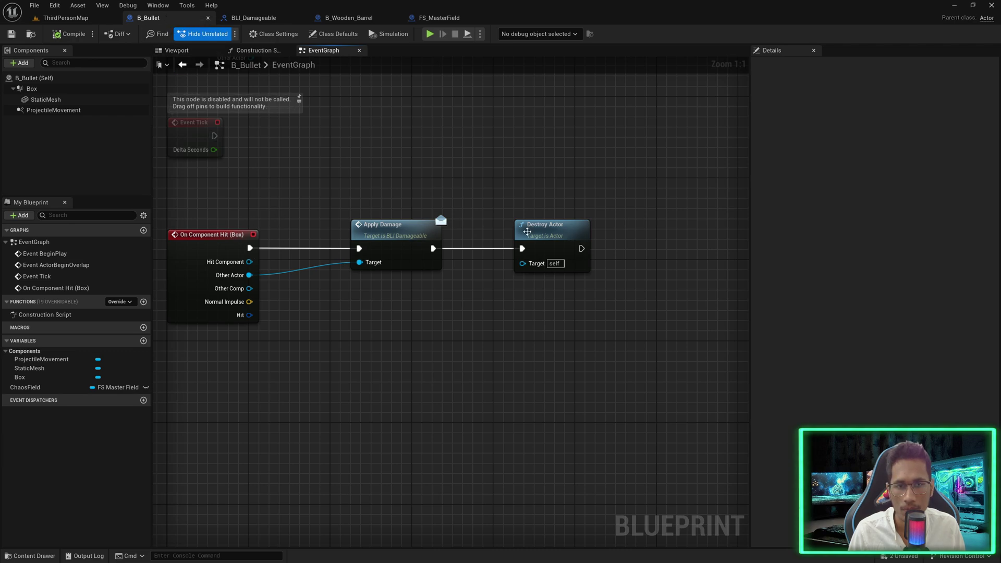
left_click_drag(524, 229, 665, 229)
right_click_drag(563, 199, 473, 209)
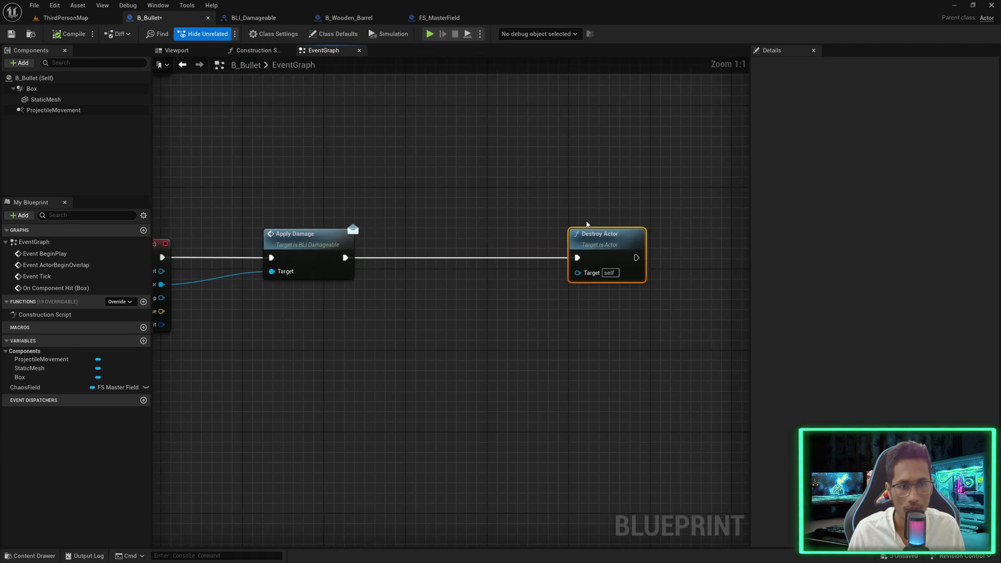
left_click(577, 258, "alt")
left_click(356, 305)
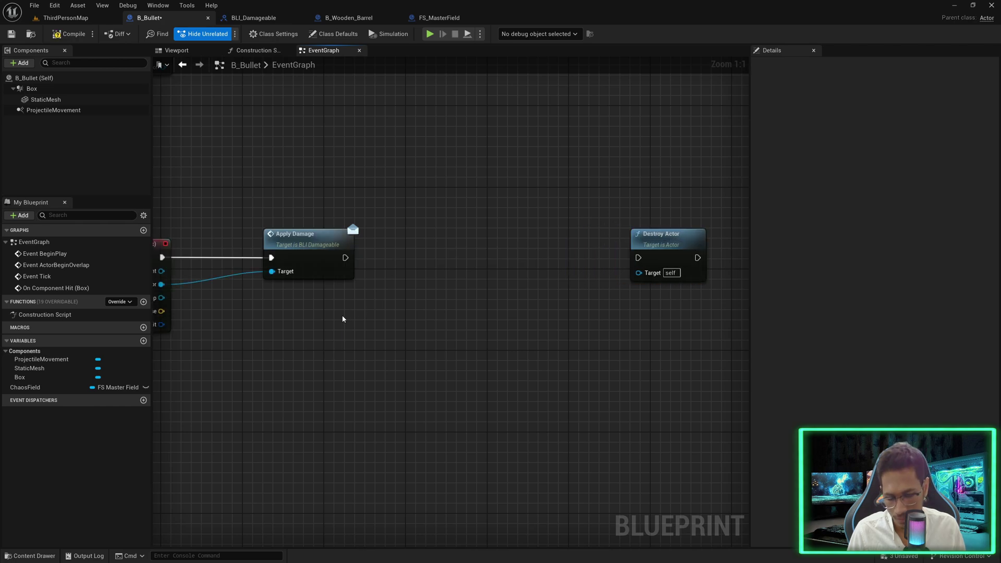
- Add a SpawnActor node and connect its execution input to the output of Apply Damage
right_click(342, 315)
type("spa")
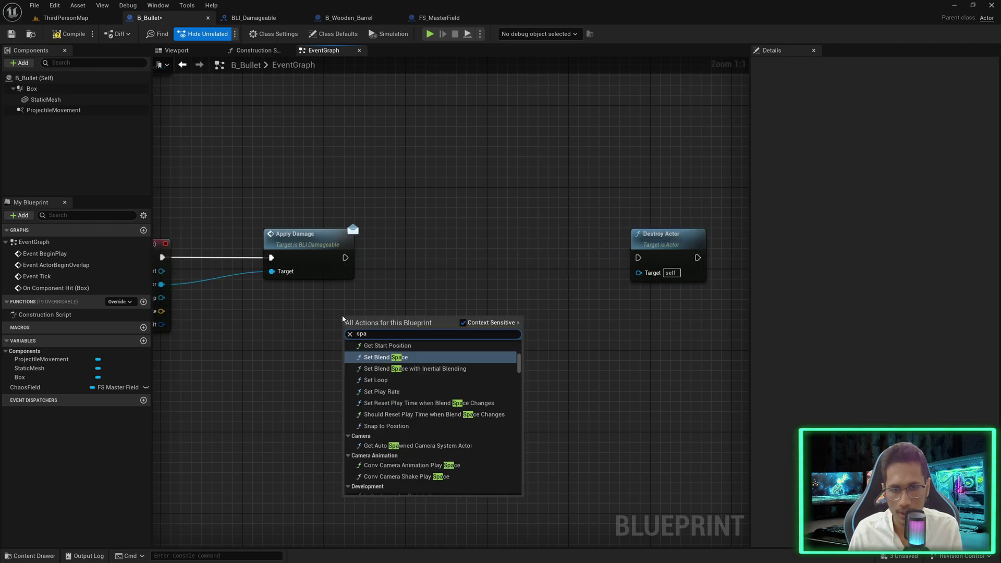
type("wn")
key("Return")
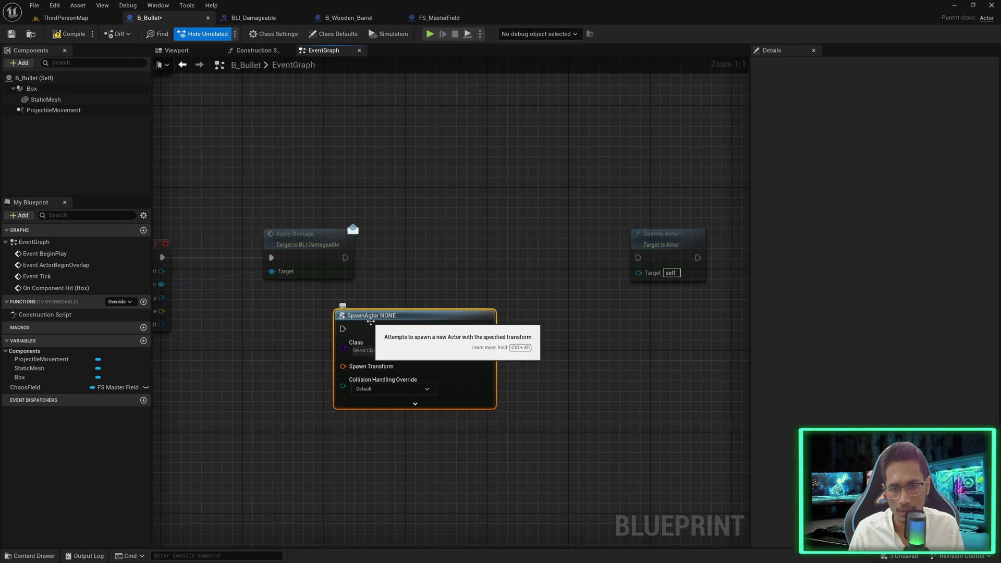
left_click_drag(375, 318, 345, 258)
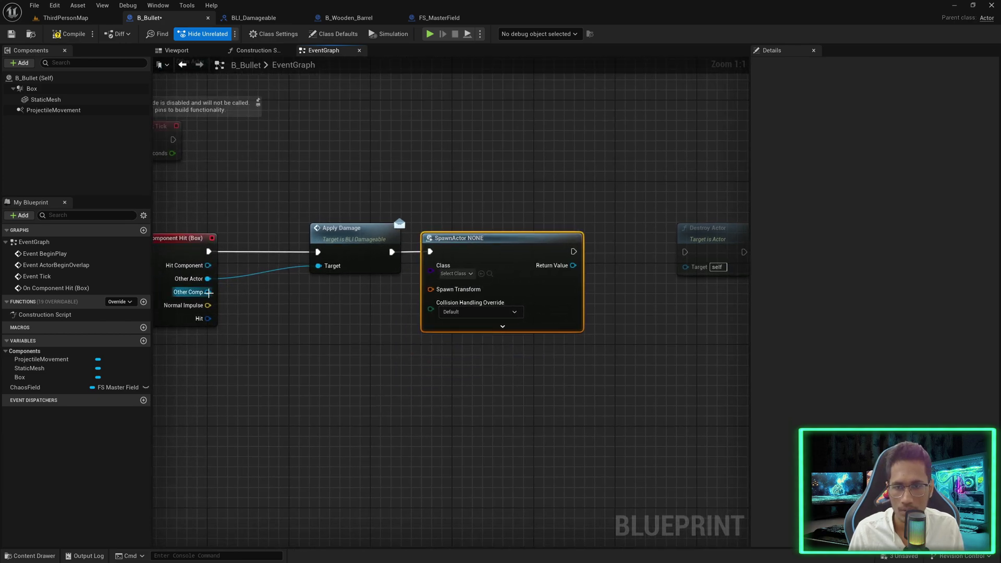
- Add a Get Actor Transform node fed by the Other Actor output of On Component Hit (Box)
right_click_drag(208, 283, 241, 284)
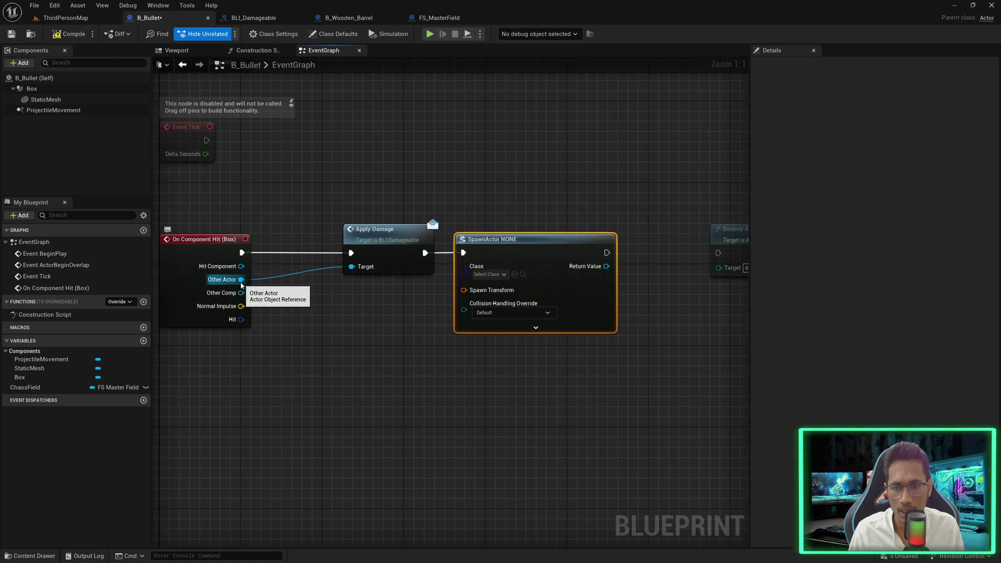
left_click_drag(241, 280, 291, 334)
type("get")
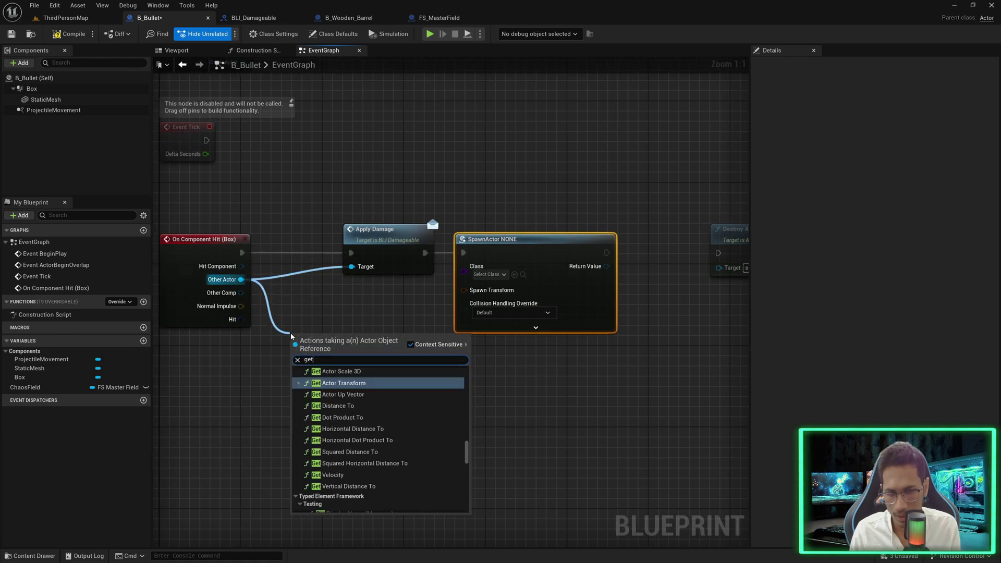
type(" actor tra")
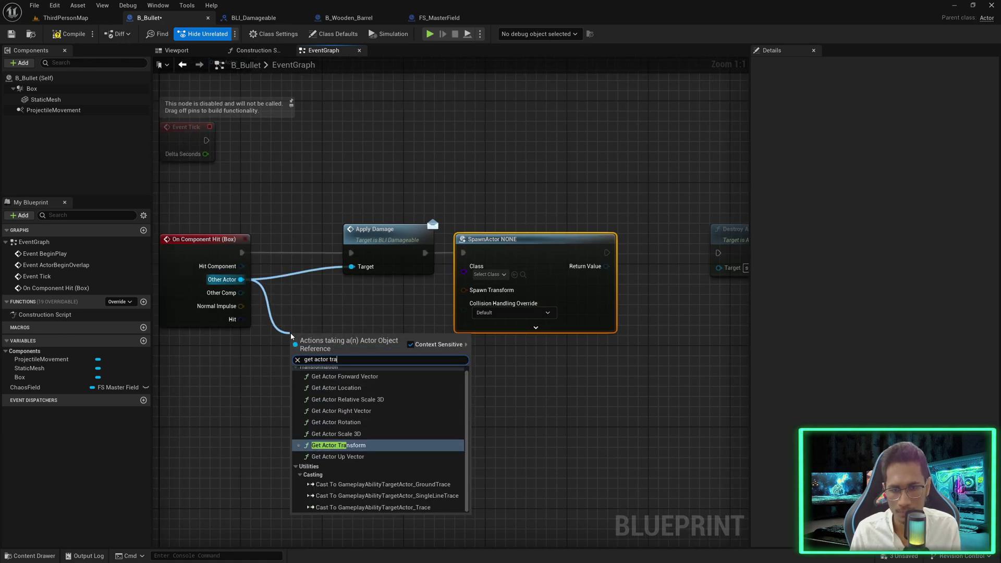
key("Return")
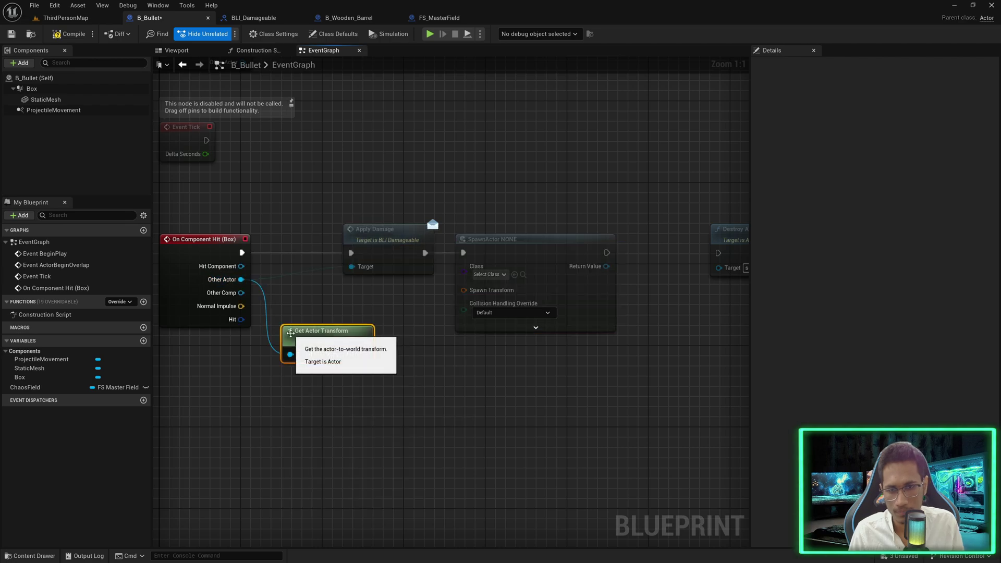
- Split both nodes' transform pins and connect Get Actor Transform's location and rotation to the SpawnActor node's matching inputs
right_click(496, 291)
left_click(528, 329)
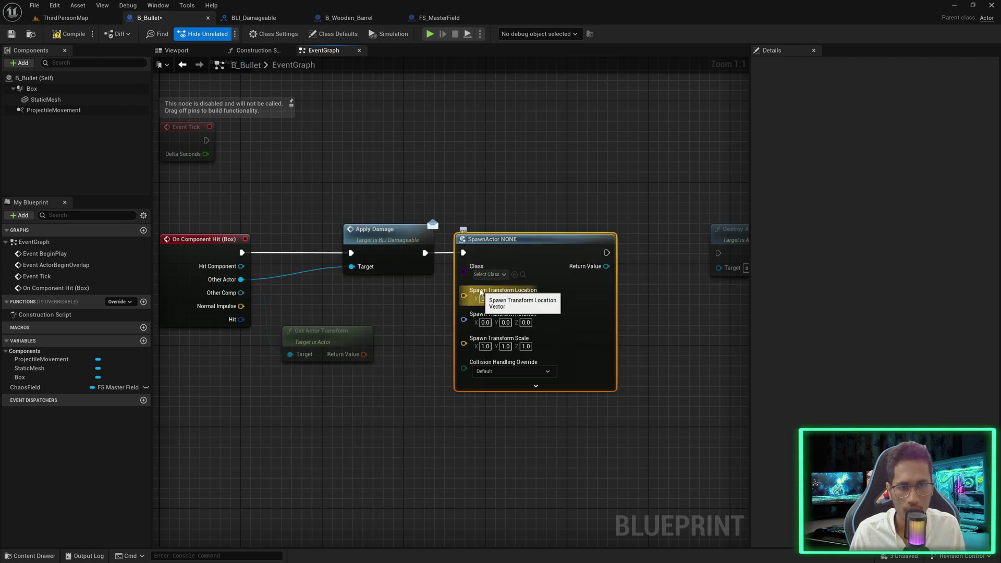
right_click(367, 360)
left_click(413, 395)
left_click_drag(386, 354, 464, 297)
left_click_drag(387, 368, 464, 320)
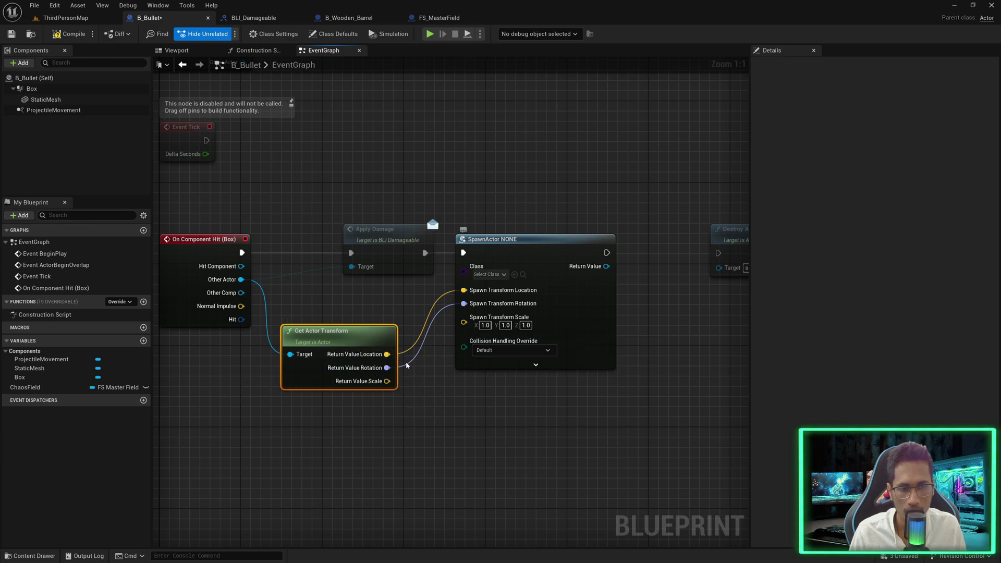
left_click(485, 325)
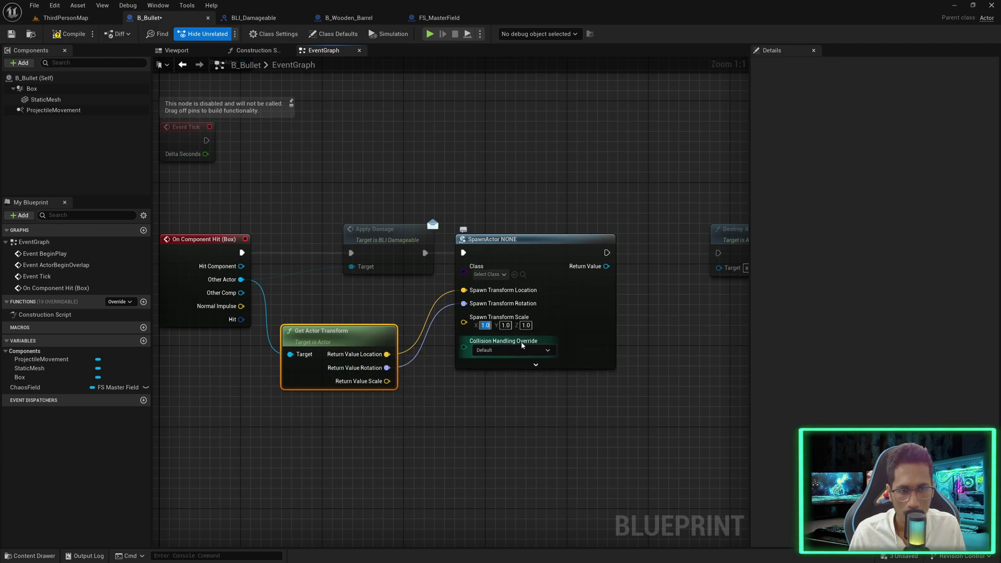
- Set the SpawnActor node's class to FS_MasterField
left_click(496, 277)
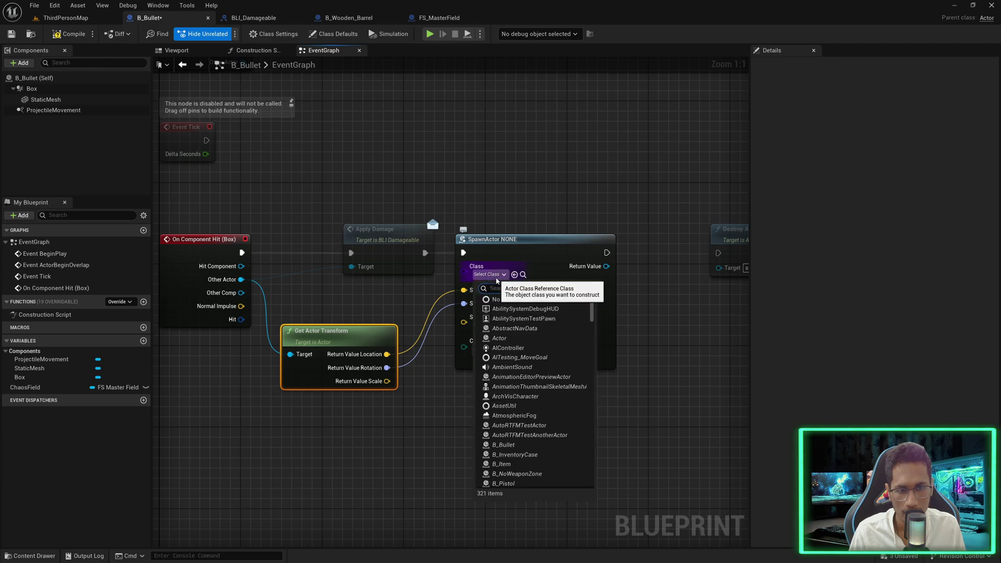
type("master")
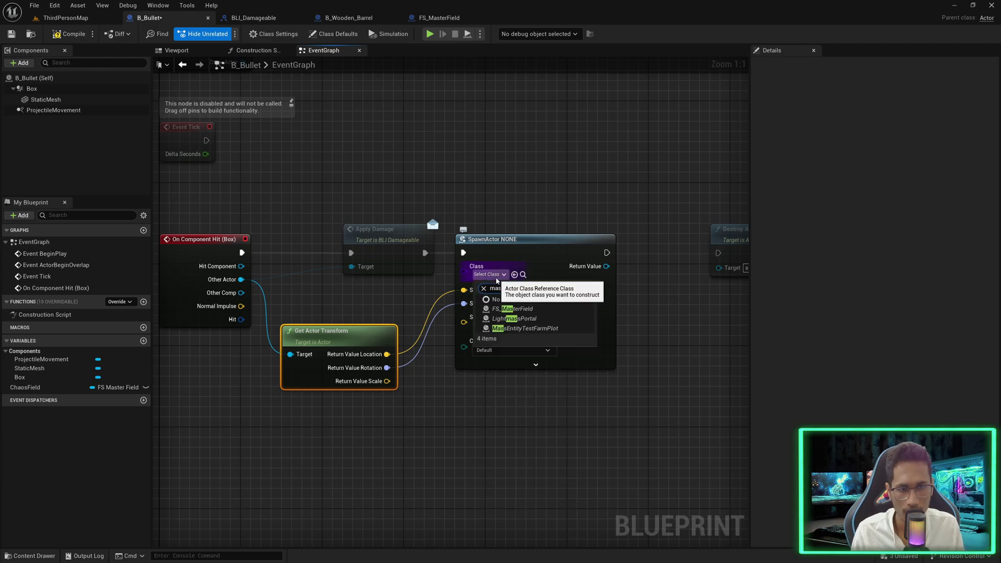
left_click(516, 310)
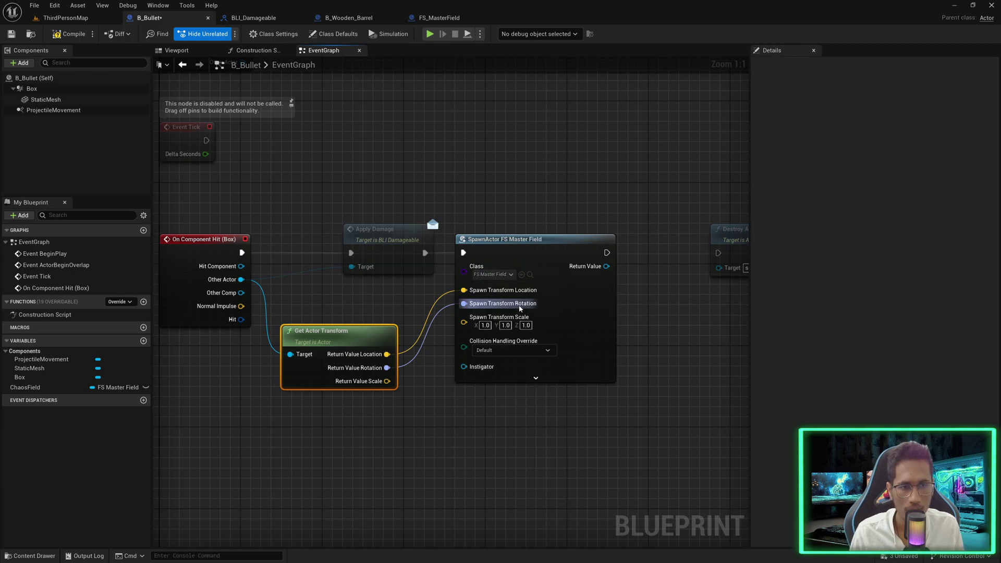
- Open the FS_MasterField blueprint, examine its field sphere and transform scale, and return to B_Bullet
left_click(530, 275)
double_click(396, 354)
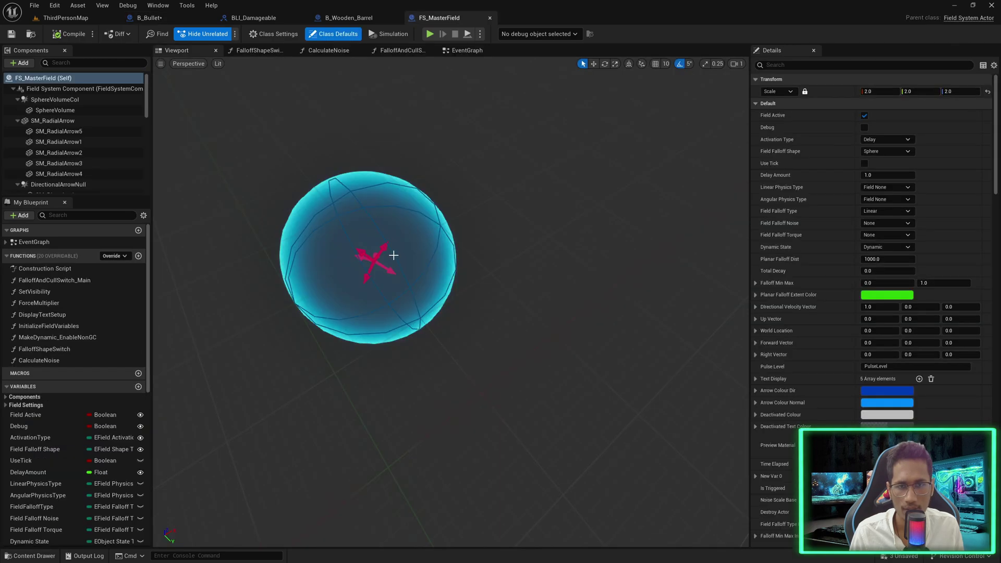
key("f")
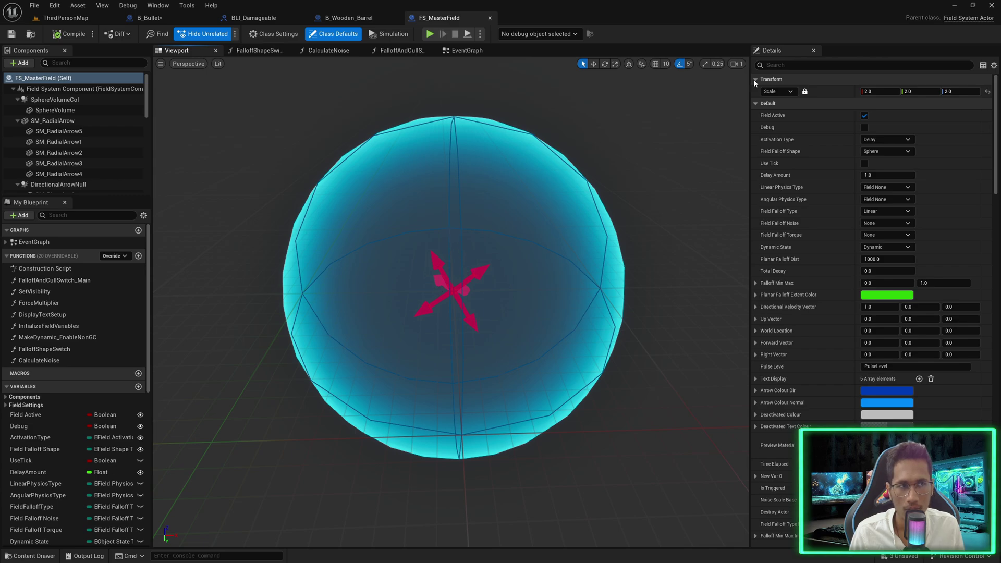
mouse_move(881, 91)
left_mouse_down()
mouse_move(844, 92)
mouse_move(867, 91)
left_mouse_up()
key("ctrl+z")
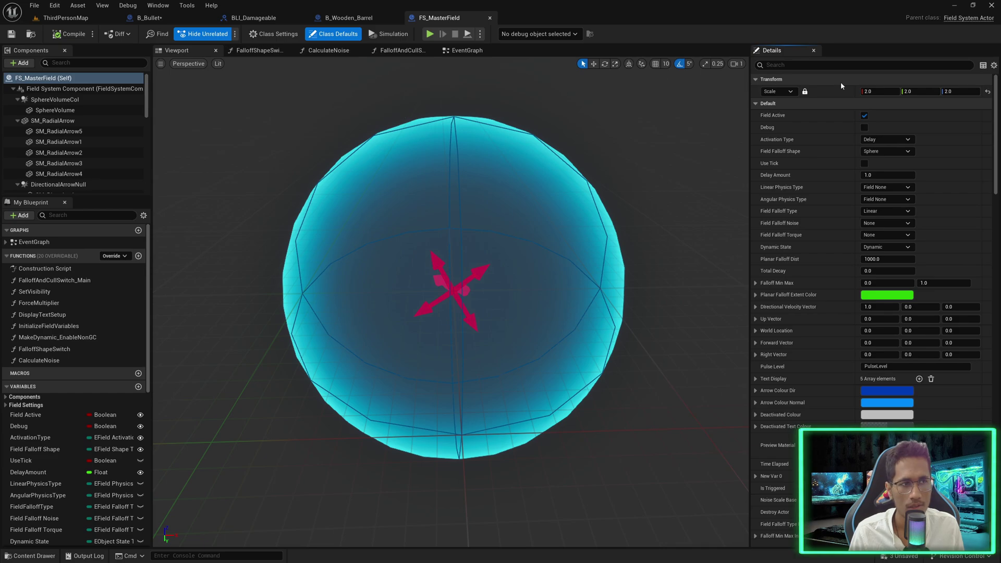
left_click(170, 19)
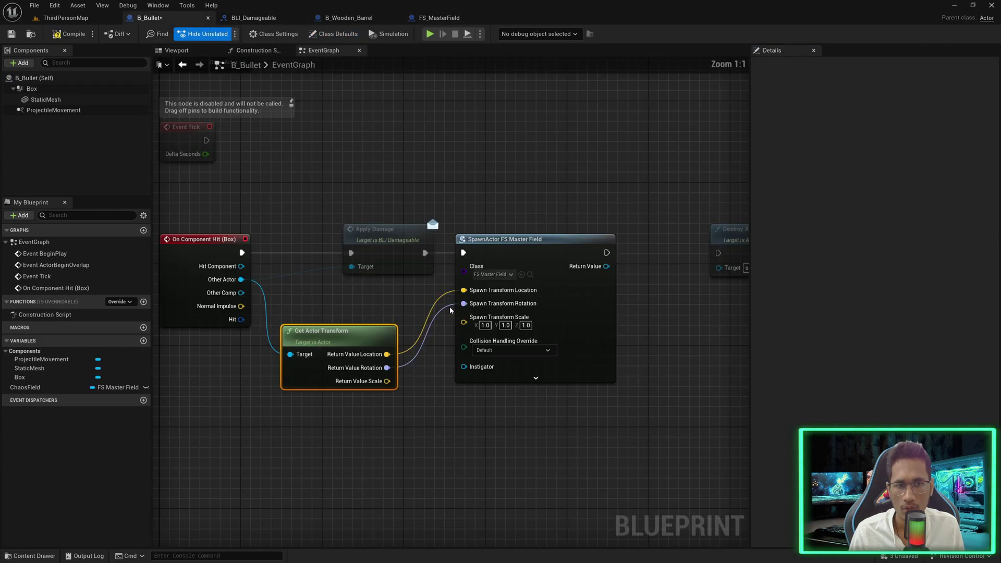
- Feed the SpawnActor node's Spawn Transform Scale from a Multiply node whose second input is converted to a single-precision float
left_click(484, 325)
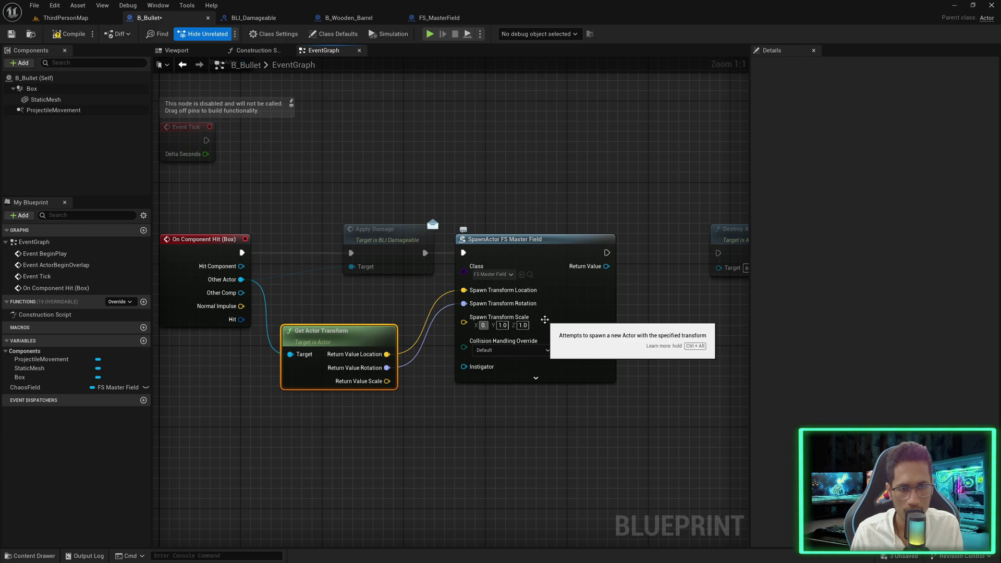
left_click_drag(545, 319, 586, 320)
left_click_drag(504, 322, 414, 424)
type("mul")
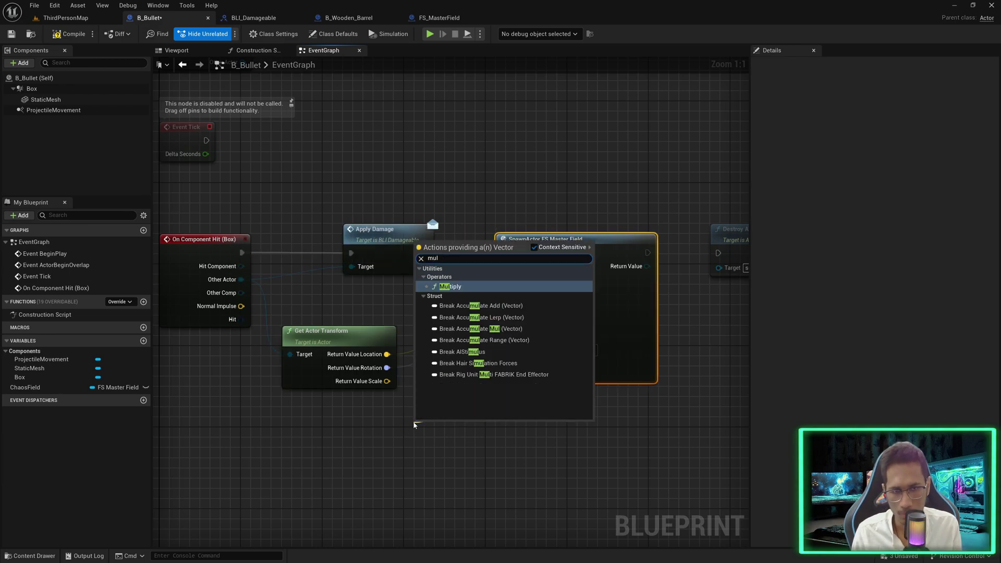
key("Return")
right_click(359, 408)
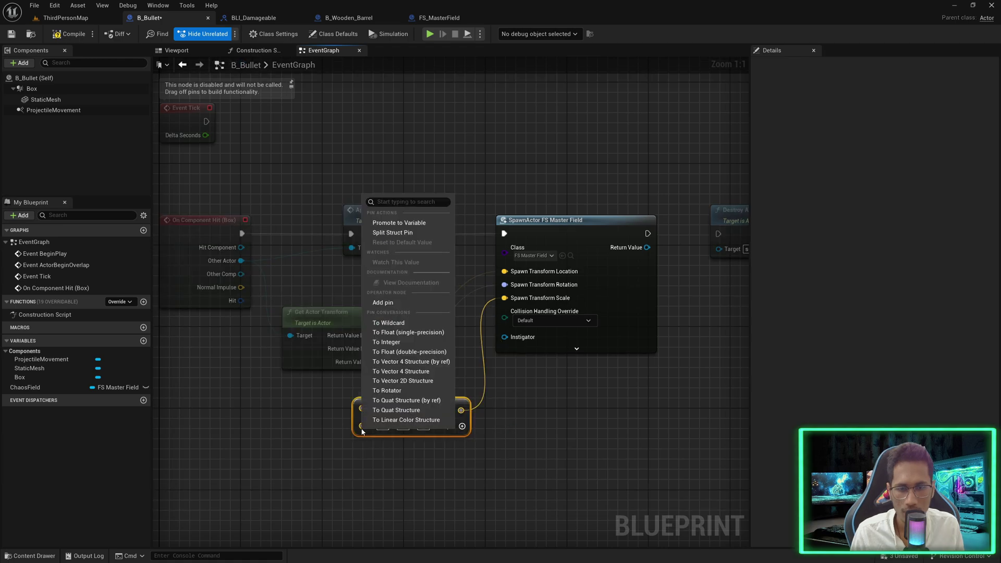
left_click(394, 333)
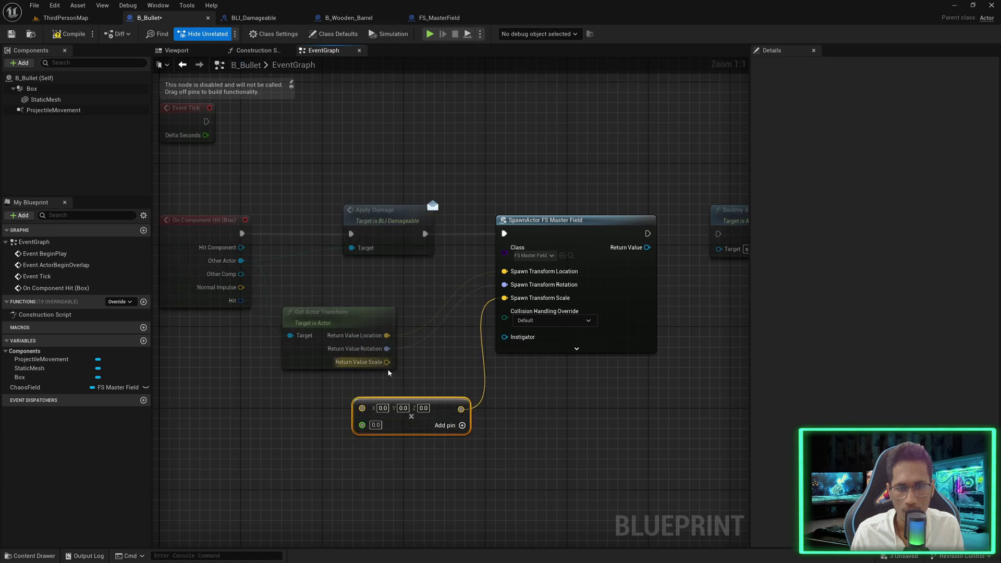
- Set the Multiply node's vector to 1.0 on X, Y and Z and its float multiplier to 0.5
left_click(504, 405)
left_click(382, 409)
type("1")
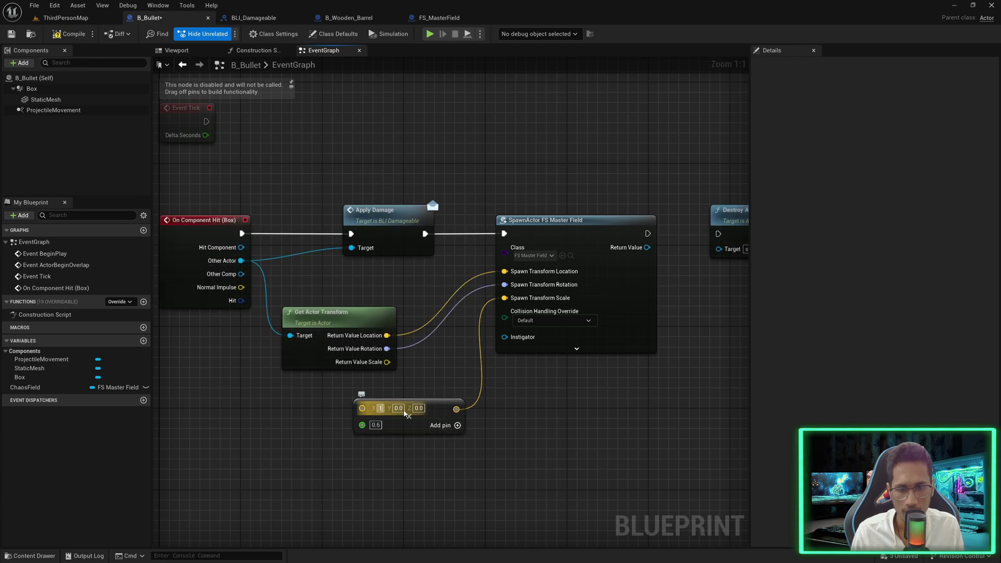
left_click(417, 408)
type("1")
left_click(489, 415)
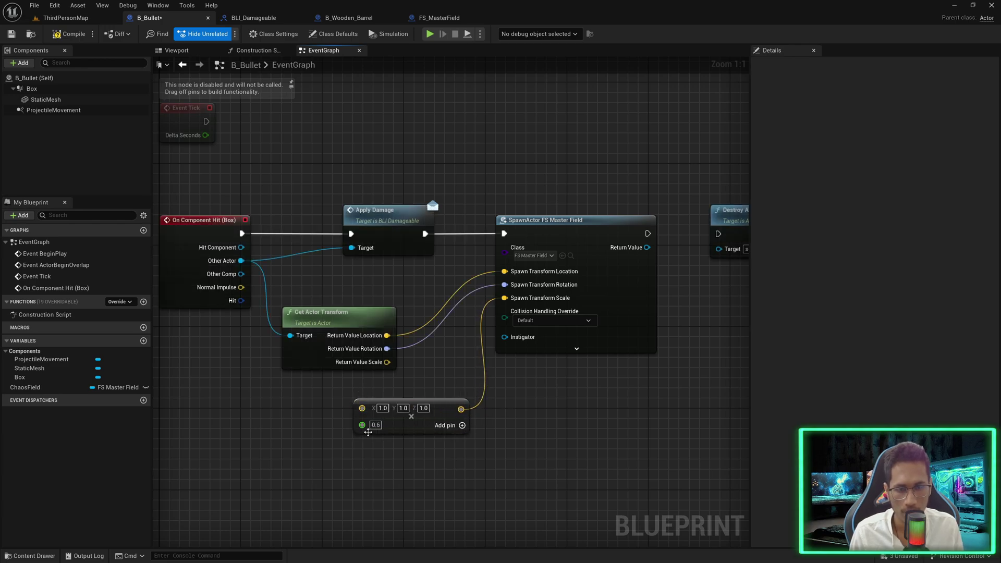
key("Return")
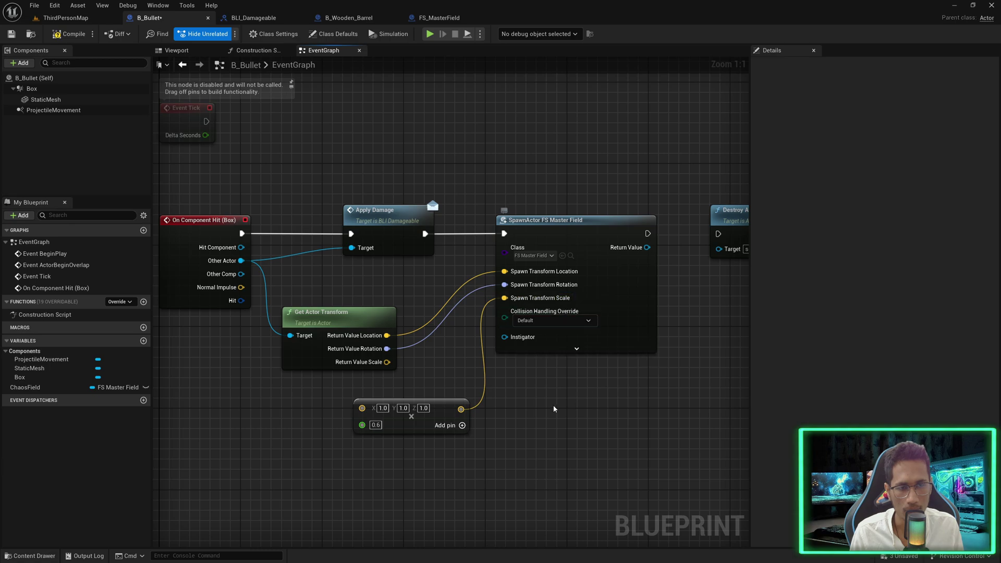
- Move the Destroy Actor node farther along the graph and promote the SpawnActor node's Return Value to a variable named ChaoField
right_click_drag(674, 380, 531, 386)
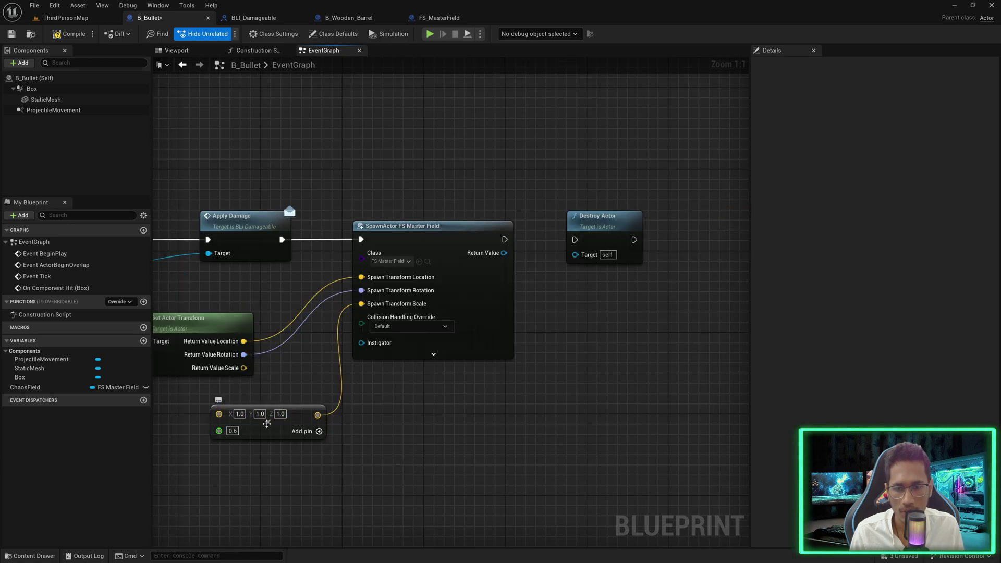
right_click_drag(561, 293, 458, 309)
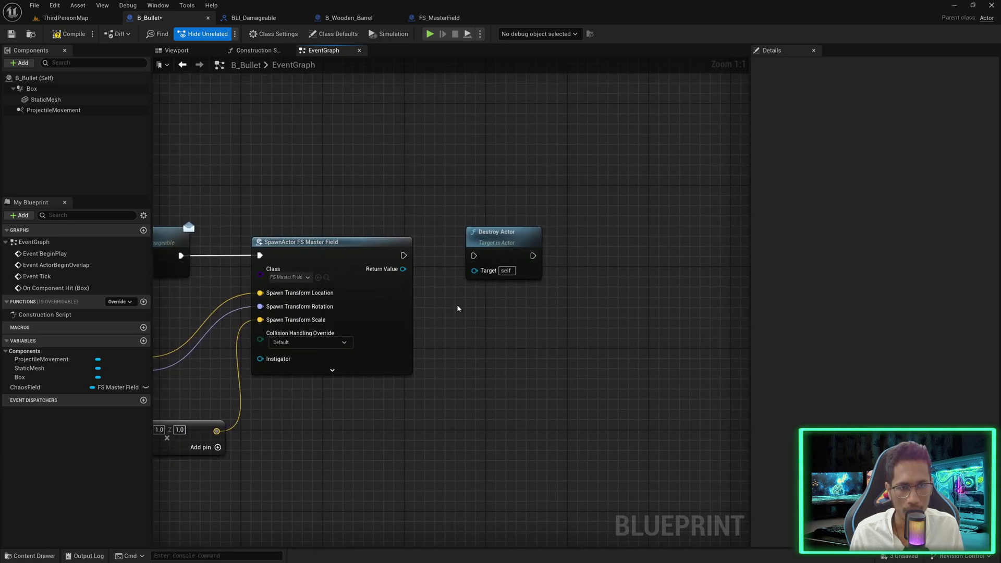
left_click_drag(497, 242, 689, 242)
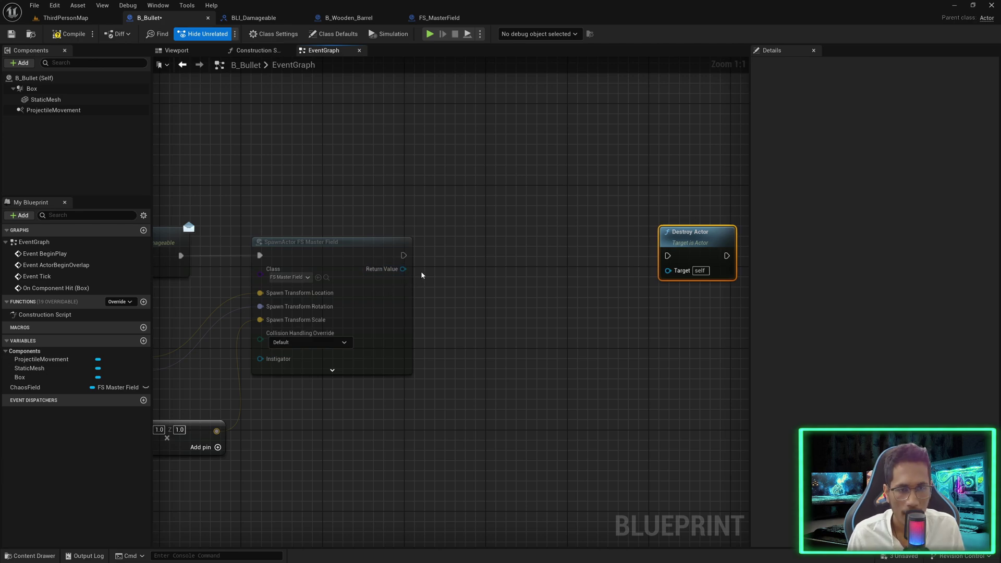
right_click_drag(471, 265, 429, 262)
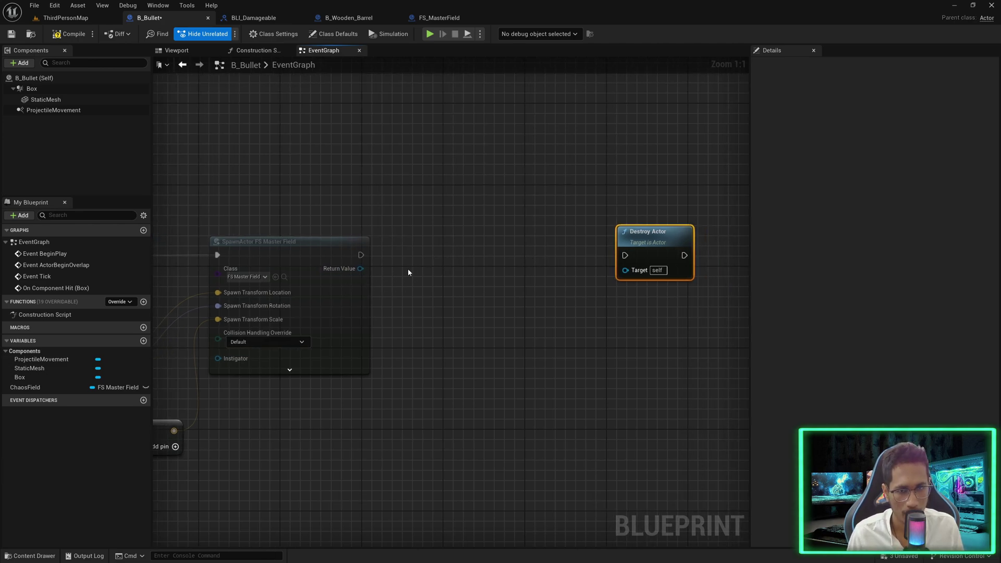
mouse_move(362, 269)
left_mouse_down()
mouse_move(375, 271)
mouse_move(361, 269)
left_mouse_up()
key("ctrl+z")
right_click(360, 270)
left_click(400, 298)
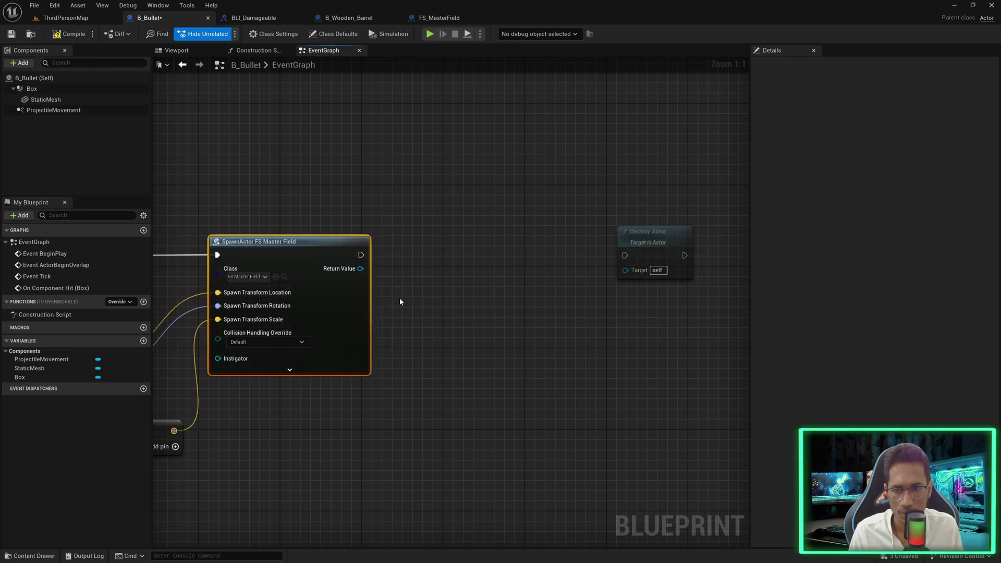
type("ChaoFie")
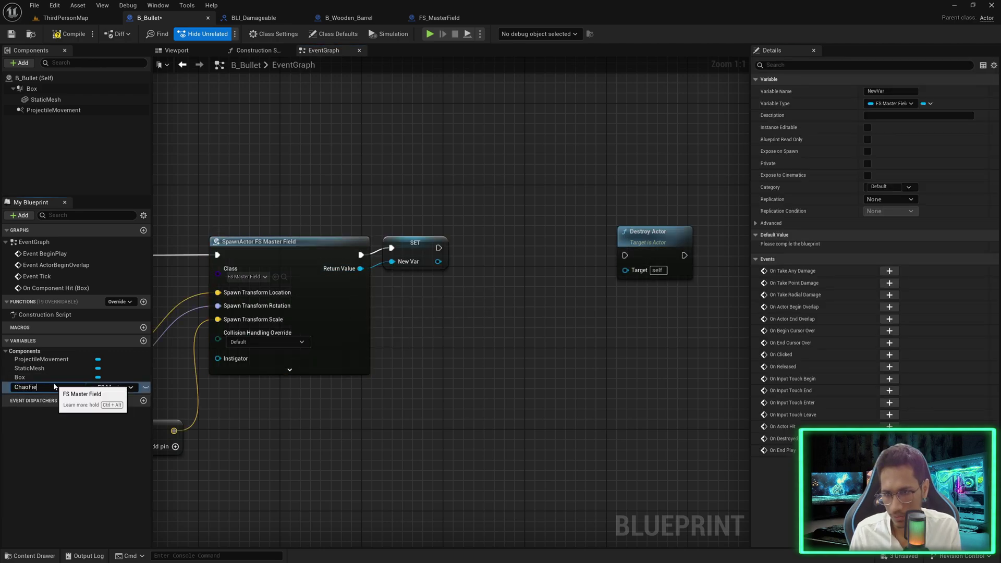
type("ld")
key("Return")
- Add a Set Radial Magnitude node from the Chao Field output, run it after the Chao Field setter, and set its value to 100
left_click_drag(422, 246, 480, 298)
type("set radial")
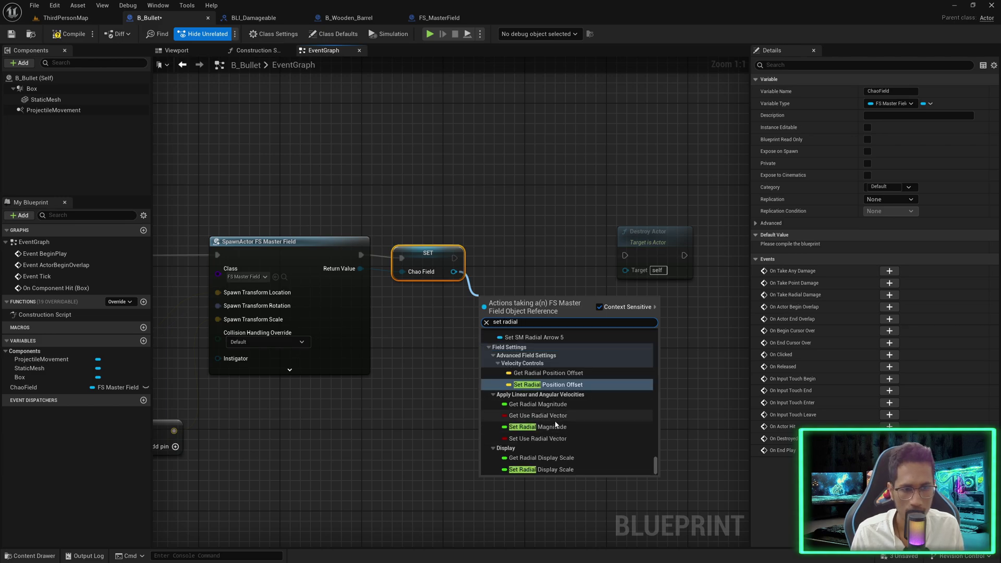
left_click(537, 427)
left_click_drag(495, 259, 455, 258)
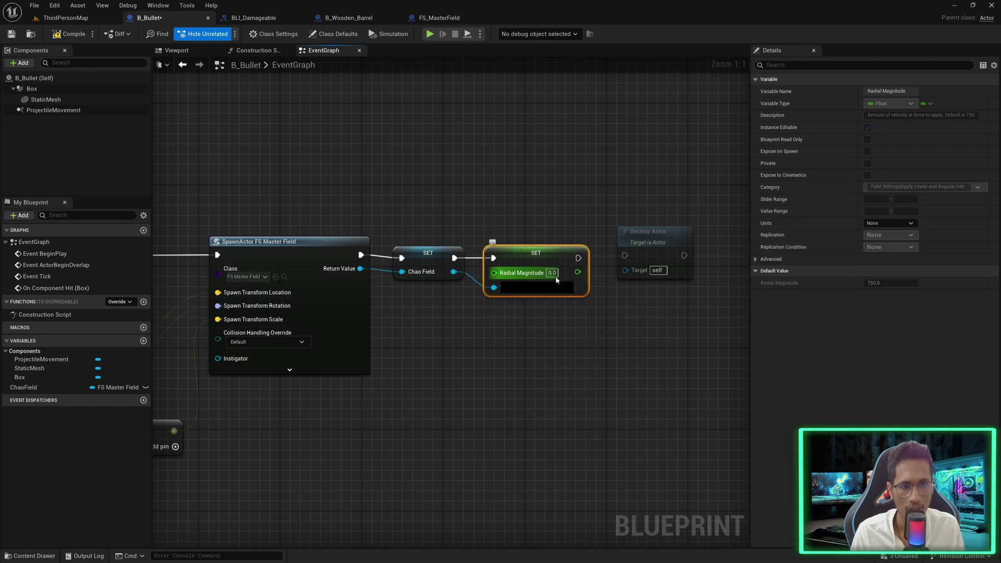
left_click(551, 272)
type("100")
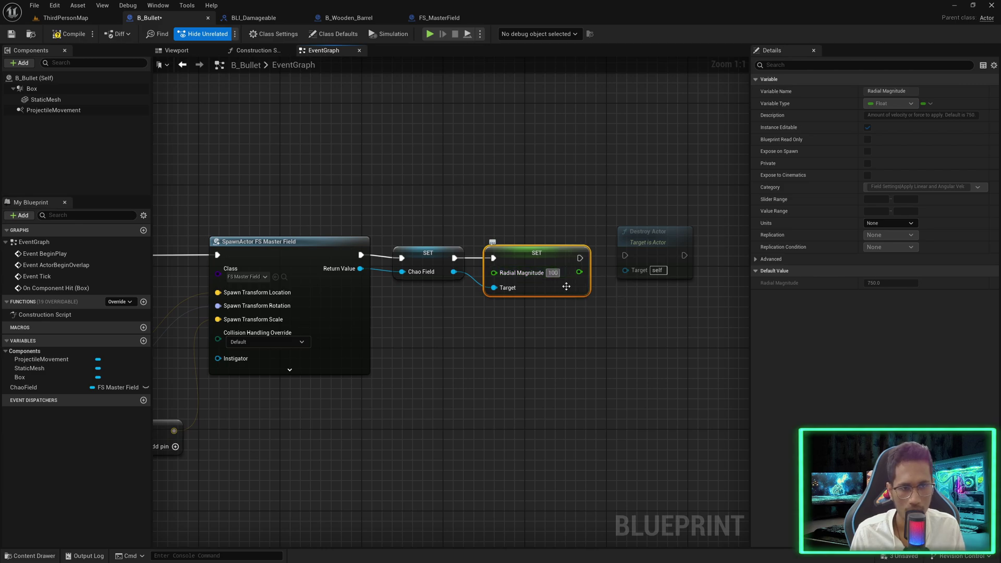
left_click(609, 322)
- Make room before Destroy Actor and chain a Set Field Lifespan node for the Chao Field after Radial Magnitude, with a value of 0.1
right_click_drag(617, 322, 519, 322)
left_click_drag(560, 226, 692, 234)
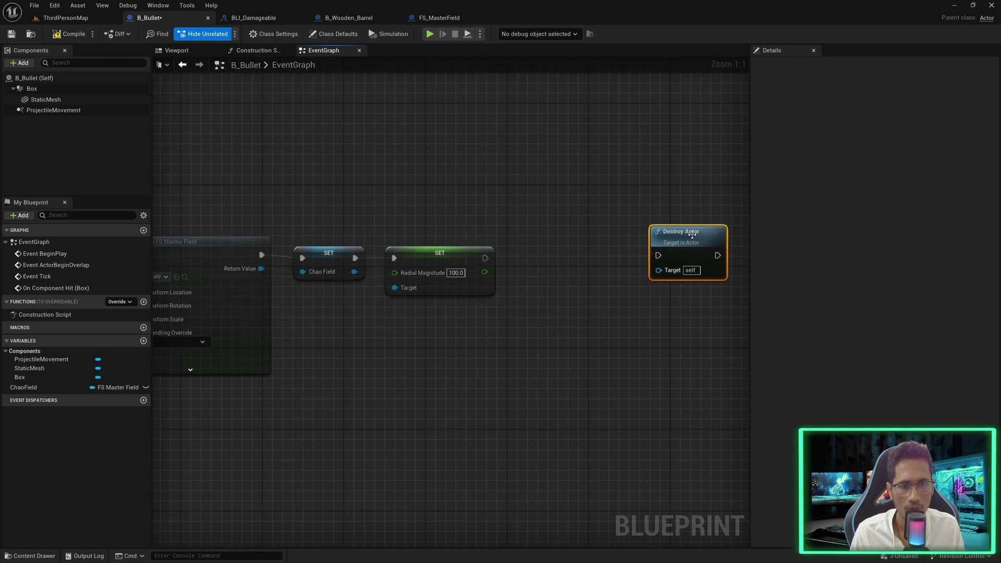
left_click_drag(486, 258, 527, 256)
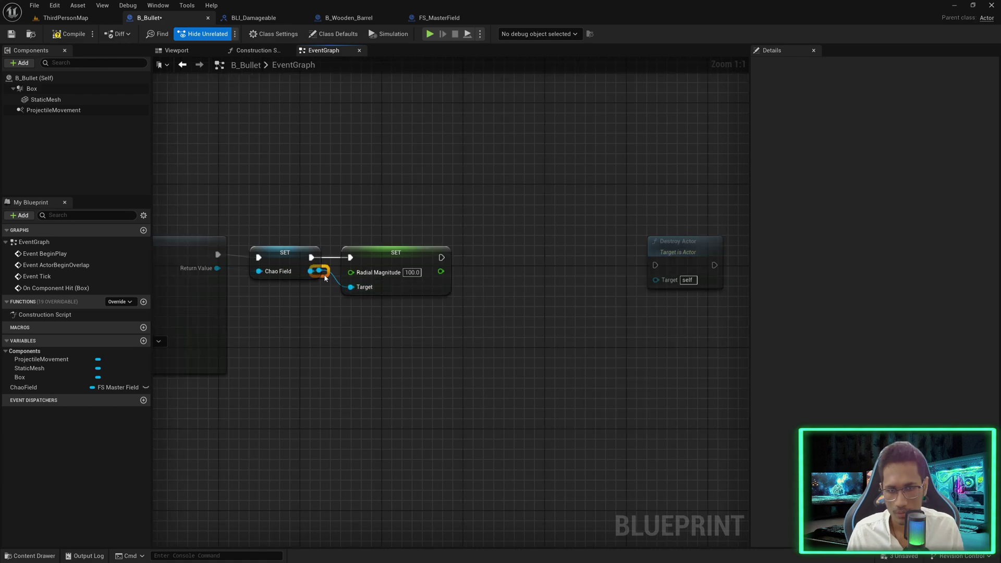
double_click(324, 277)
left_click_drag(321, 291, 541, 253)
type("set life")
left_click(489, 451)
left_click_drag(441, 257, 503, 257)
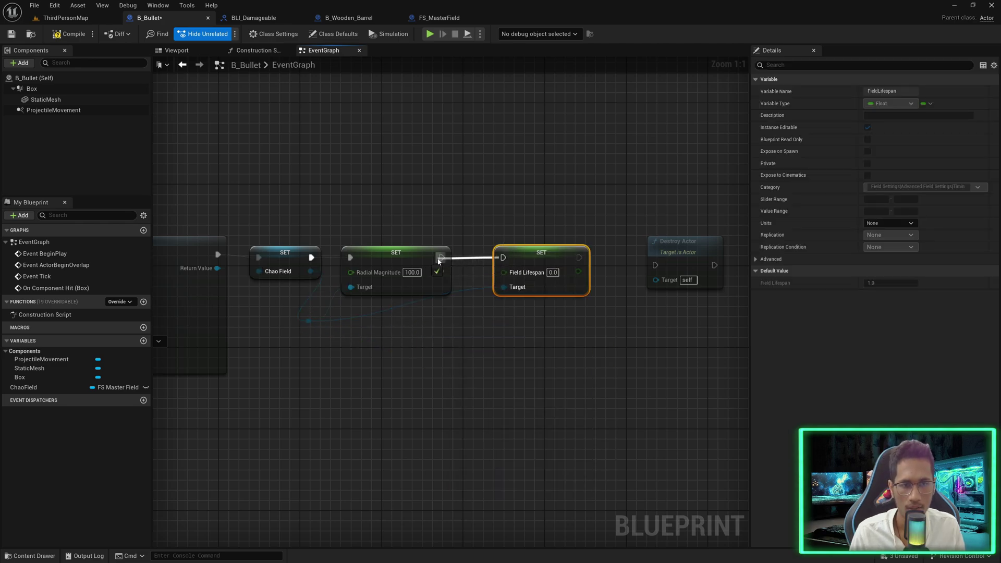
left_click(553, 272)
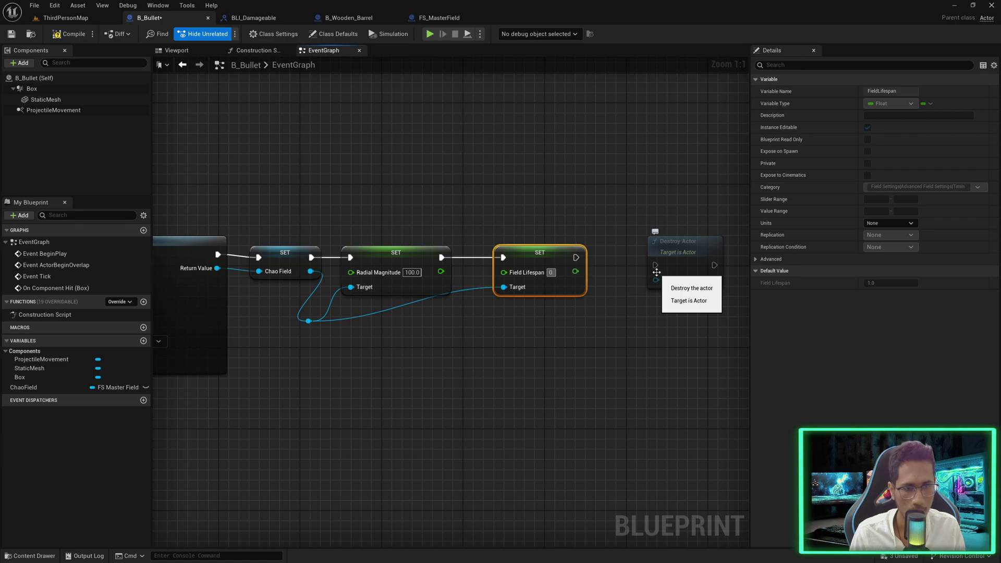
left_click(392, 351)
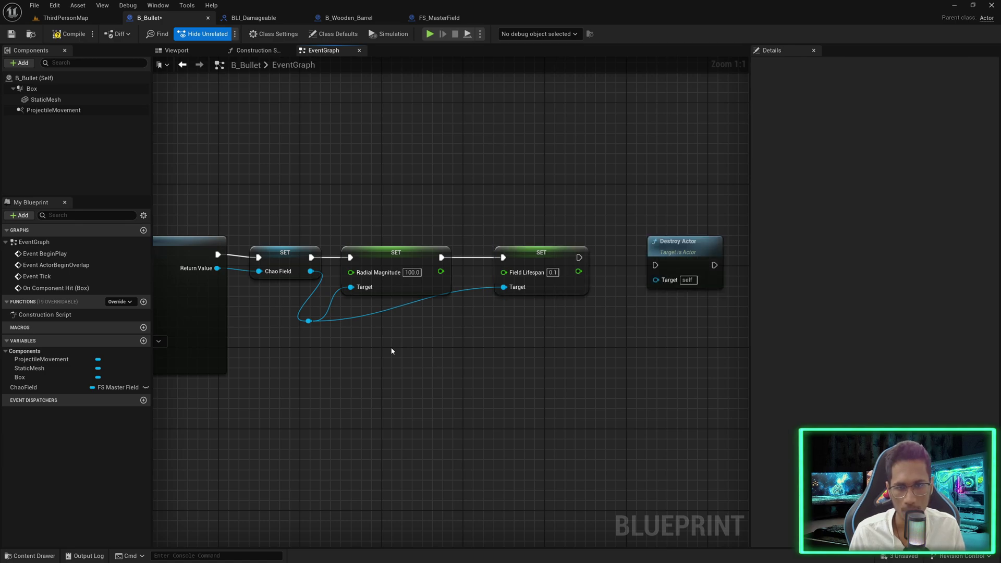
- Replace the rerouted setter wire with a Chao Field getter that feeds both setters' Targets through reroute points
left_click(310, 321)
key("Delete")
left_click_drag(24, 387, 415, 326, "ctrl")
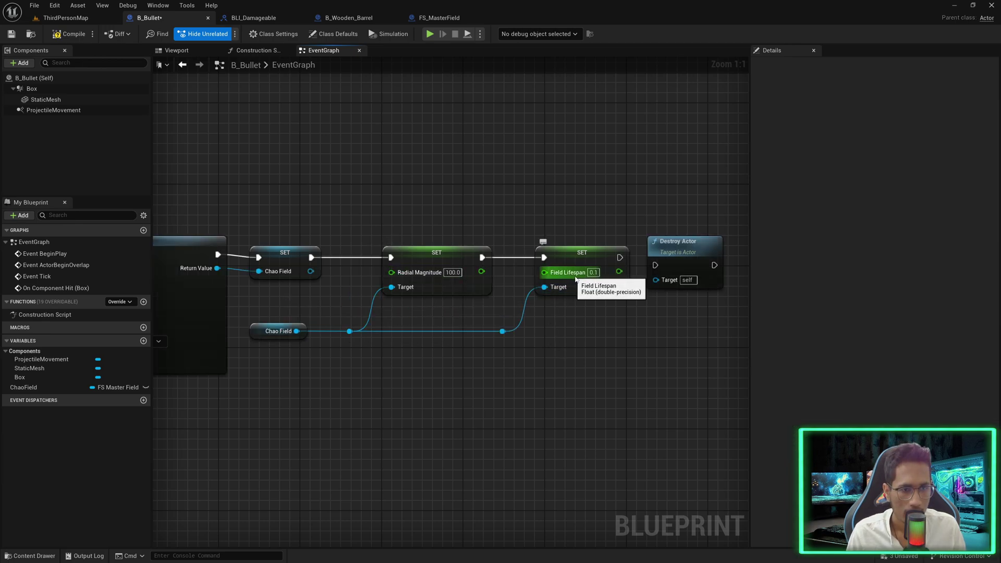
- Add a Set Activation Type node for the Chao Field after Field Lifespan and set its type to Trigger
right_click_drag(575, 280, 392, 280)
left_click_drag(481, 253, 678, 243)
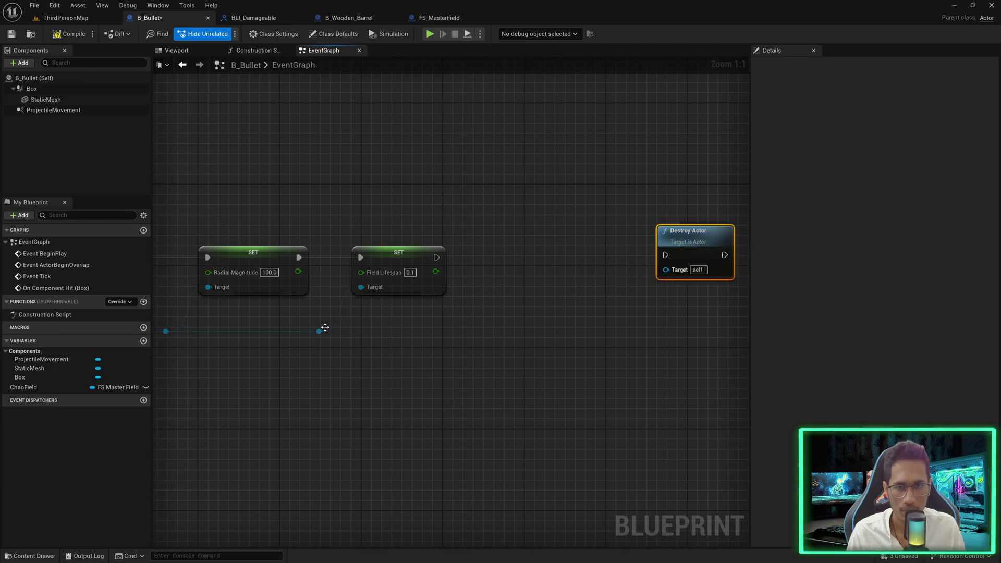
left_click_drag(325, 327, 421, 326)
type("set")
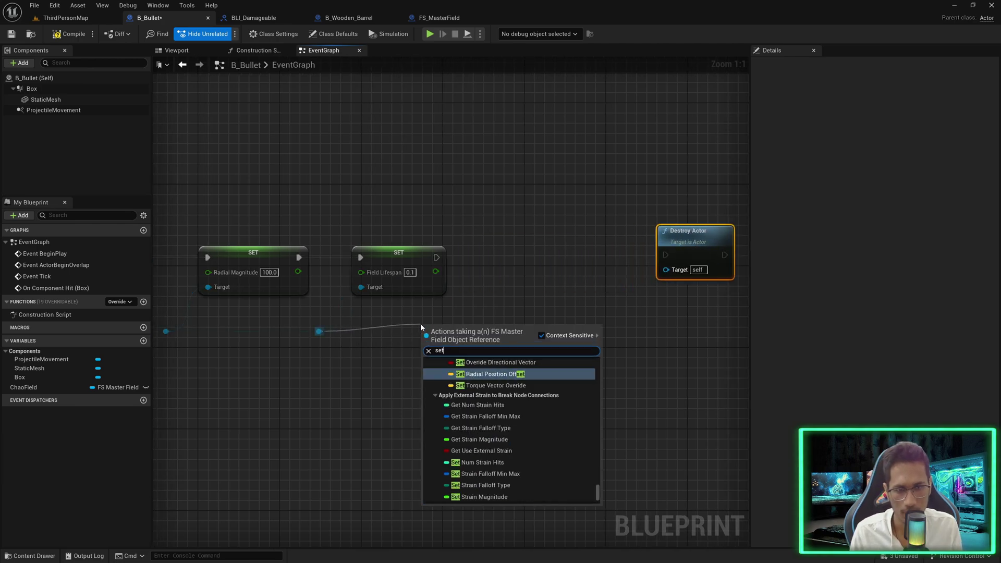
type(" activa")
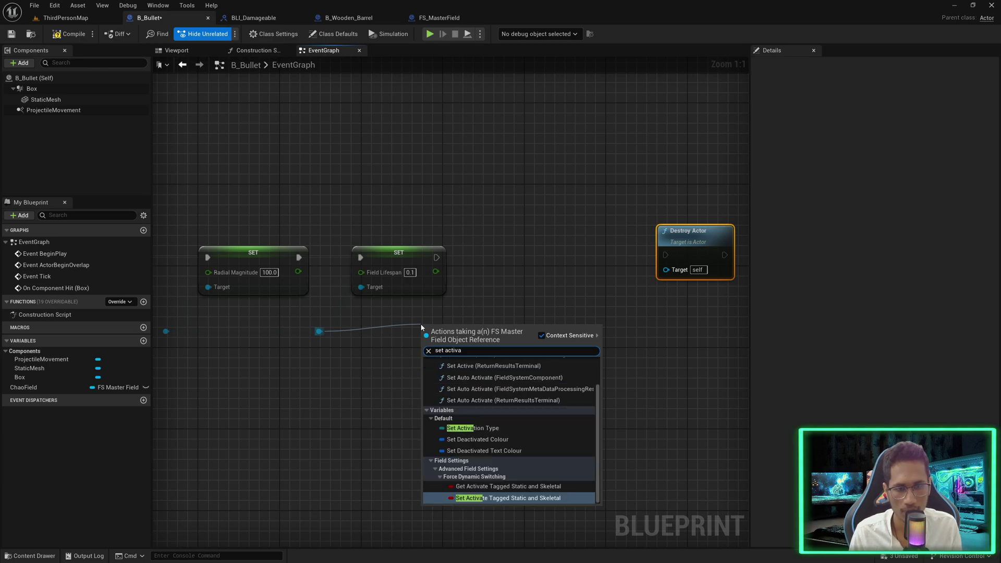
left_click(508, 427)
left_click(470, 350)
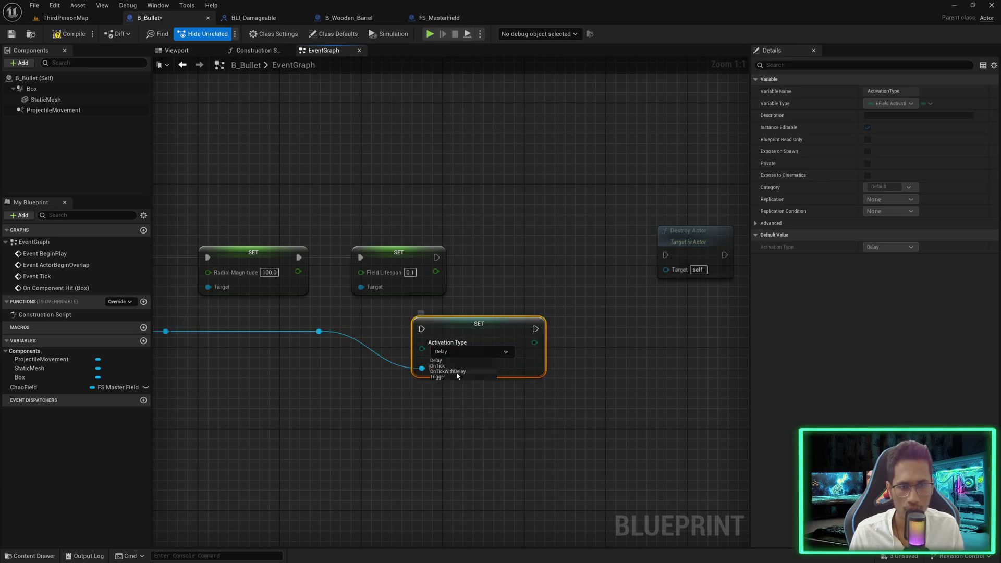
left_click(454, 373)
left_click_drag(423, 331, 436, 257)
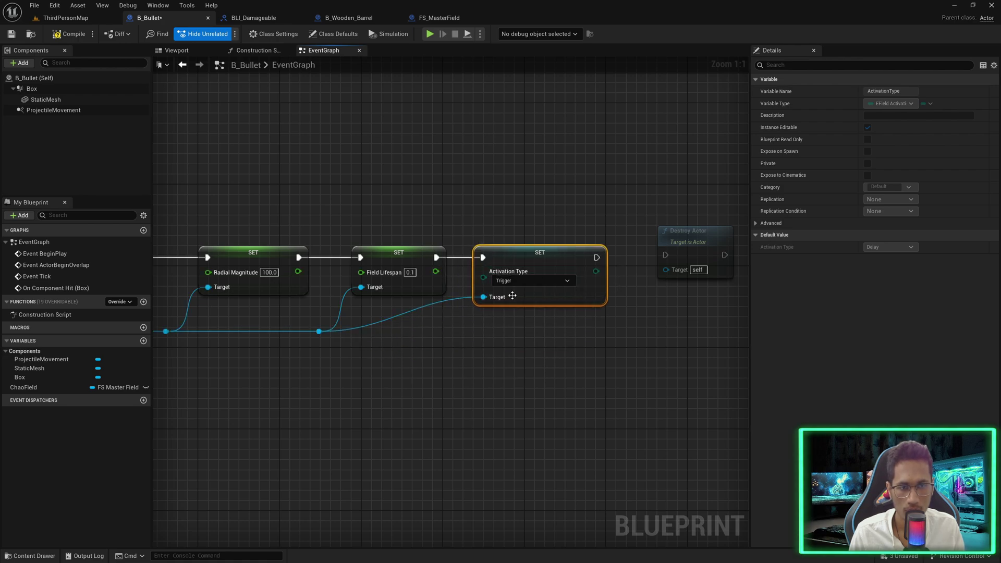
- Extend the Chao Field wire with a reroute point and call CE Trigger from it after the Activation Type setter
right_click_drag(511, 293, 333, 293)
left_click_drag(513, 244, 633, 245)
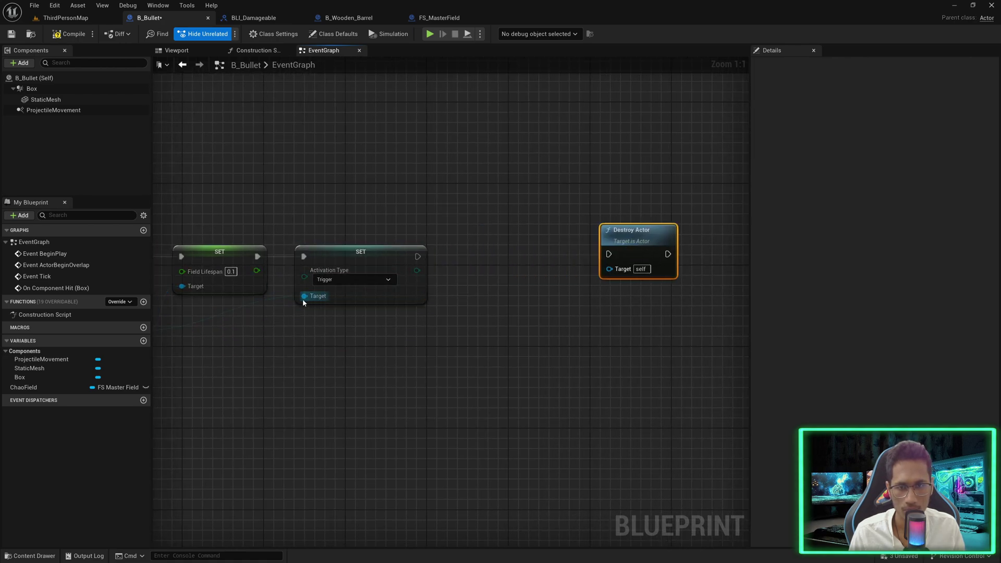
right_click_drag(261, 304, 353, 280)
double_click(347, 270)
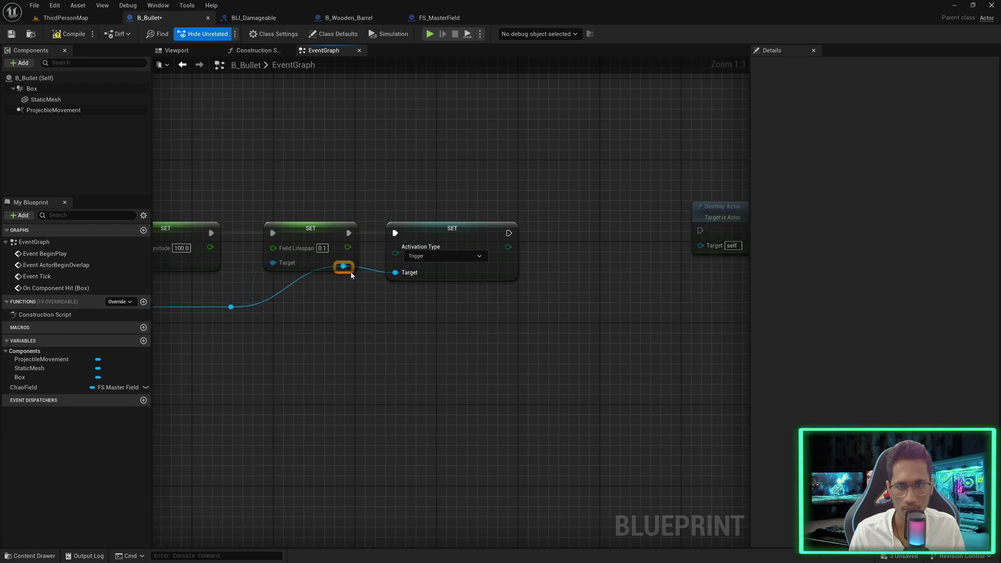
left_click_drag(347, 270, 461, 309)
type("c")
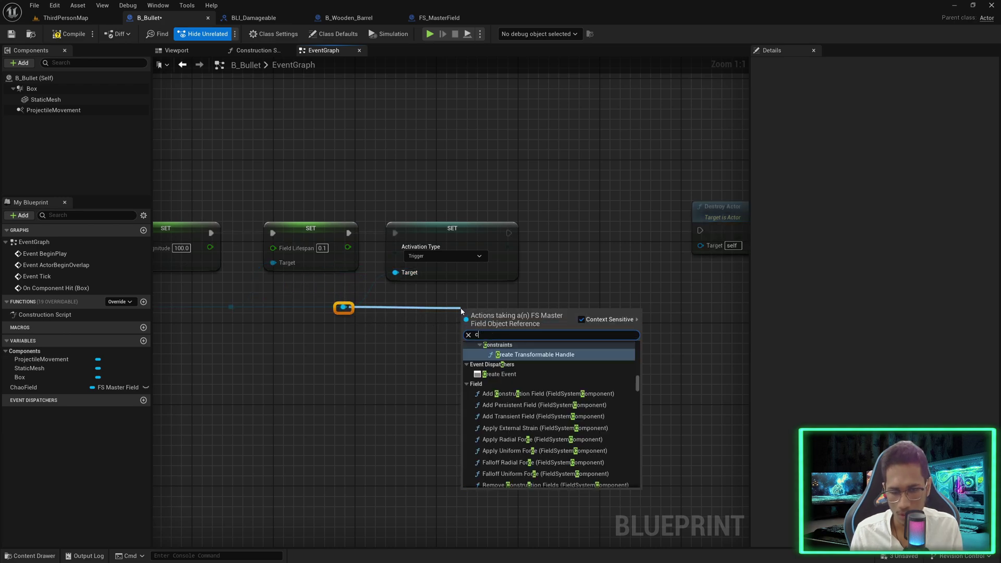
type("e trigg")
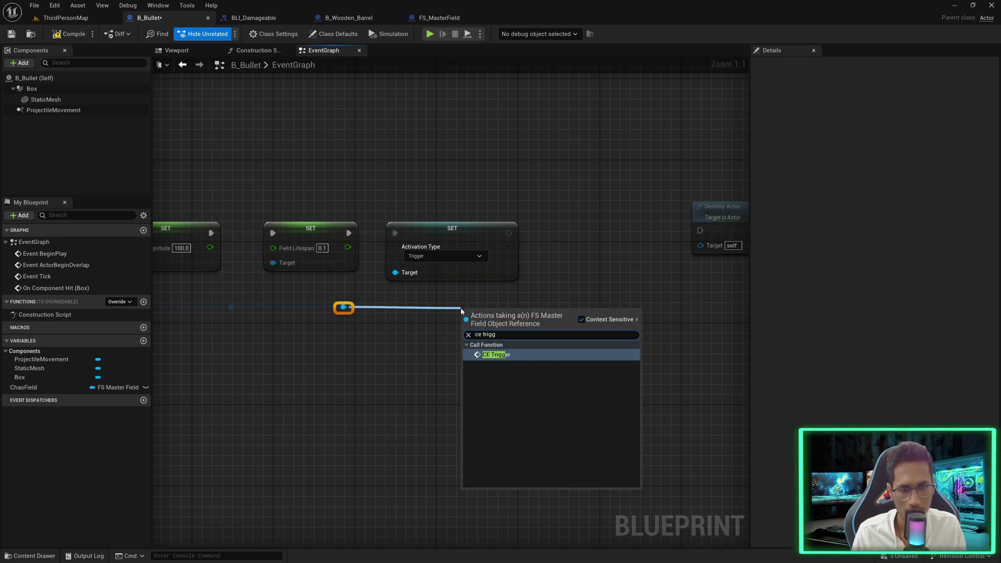
key("Return")
left_click_drag(463, 308, 553, 228)
left_click_drag(557, 251, 509, 233)
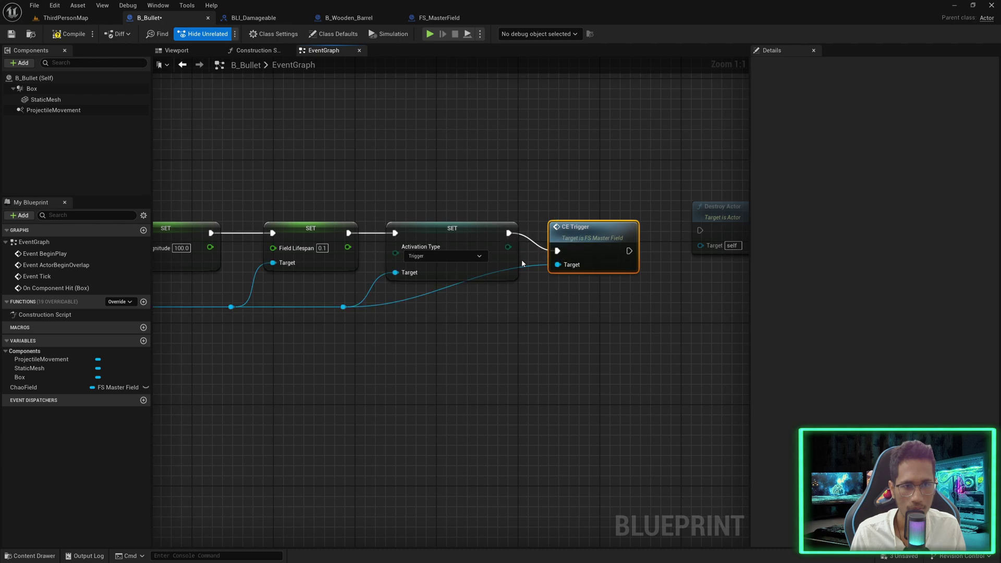
- Route the CE Trigger node's Target wire through a reroute point and line the node up in the chain before Destroy Actor
double_click(525, 269)
left_click_drag(526, 269, 506, 307)
right_click_drag(604, 296, 543, 302)
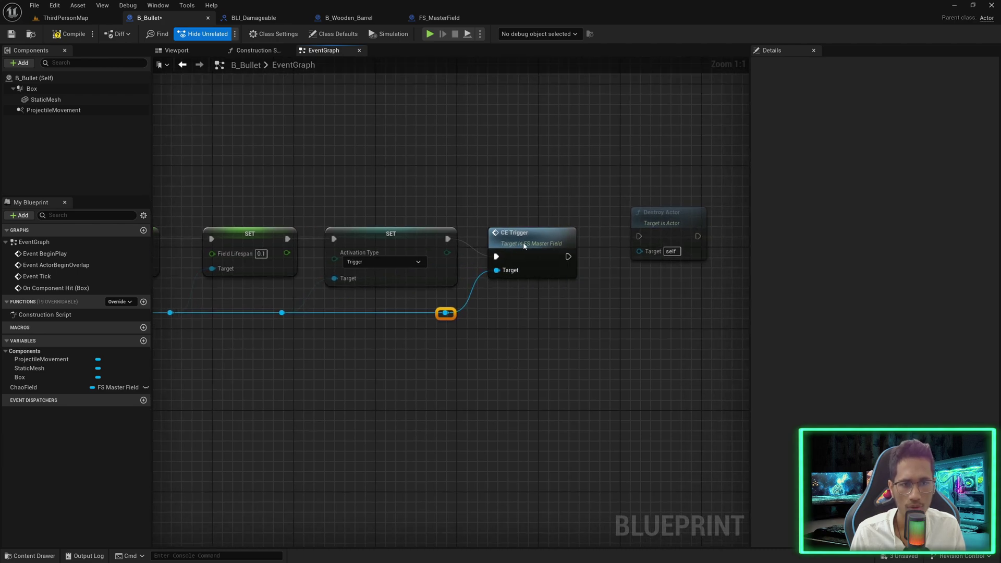
left_click_drag(522, 245, 639, 238)
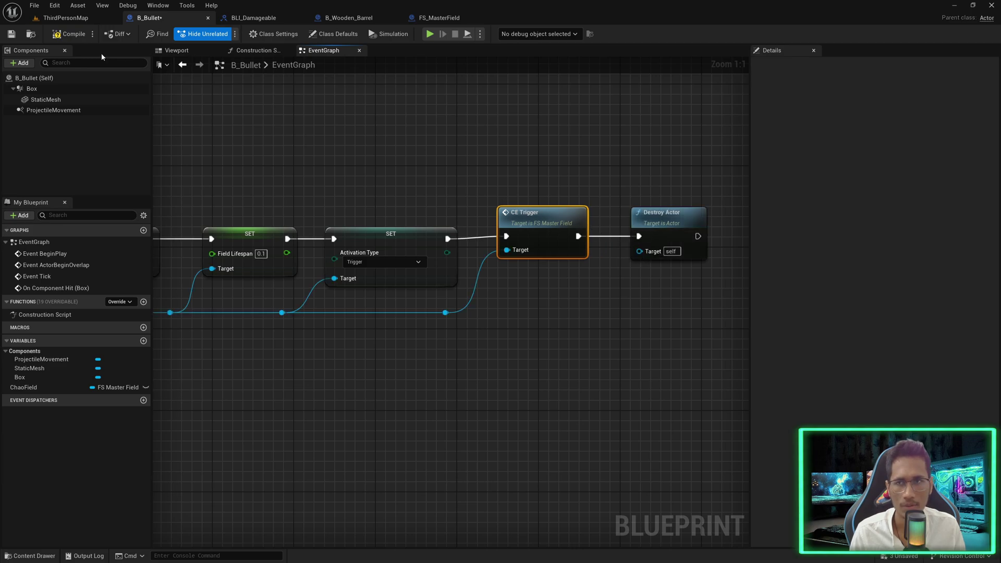
- Compile the B_Bullet blueprint and play-test it by shooting the fractured barrel
left_click(75, 38)
left_click(429, 34)
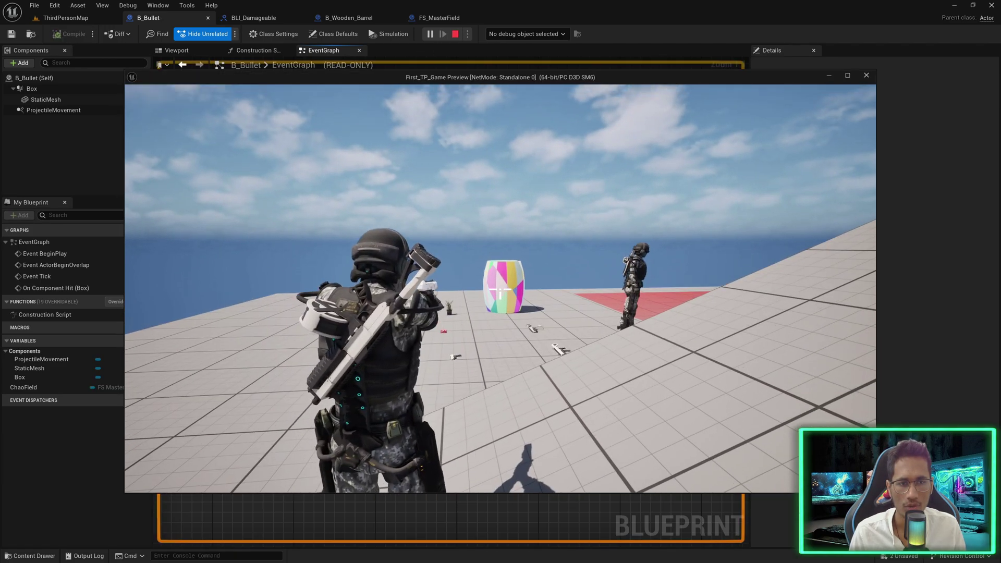
left_click(500, 288)
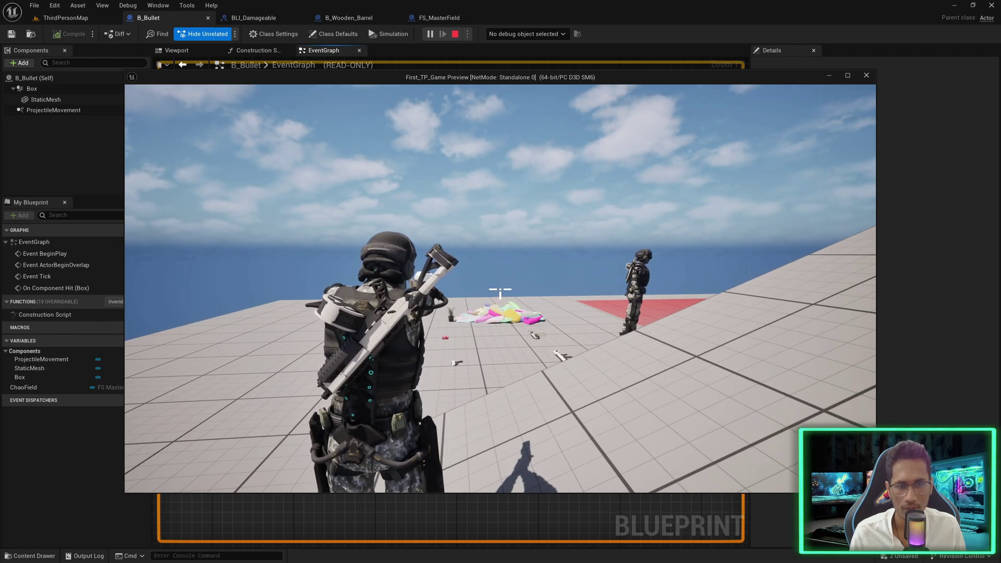
key("Escape")
- Set the Multiply node's float multiplier to 0.25 and play-test the barrel again
right_click_drag(198, 313, 612, 331)
right_click_drag(296, 368, 539, 360)
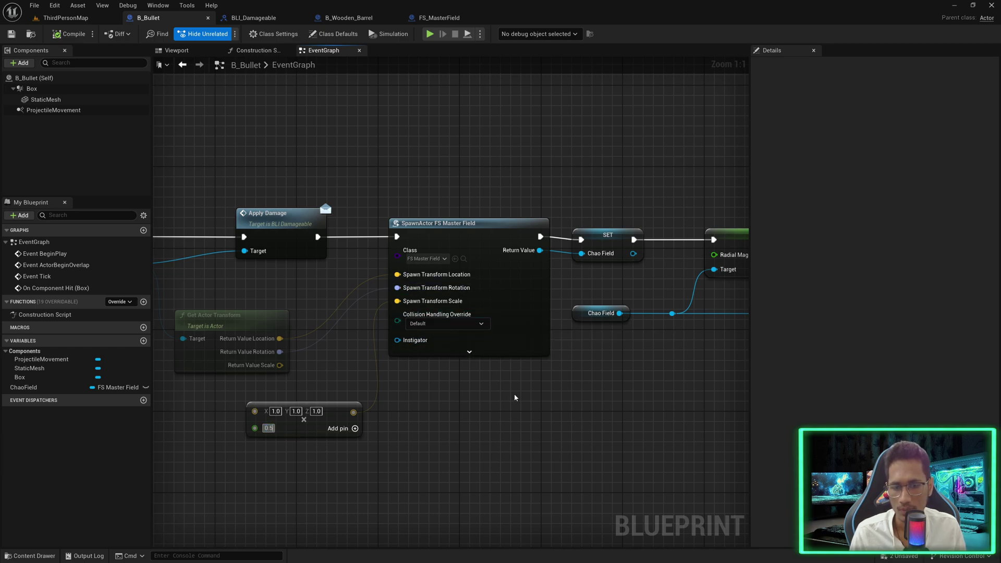
type("5")
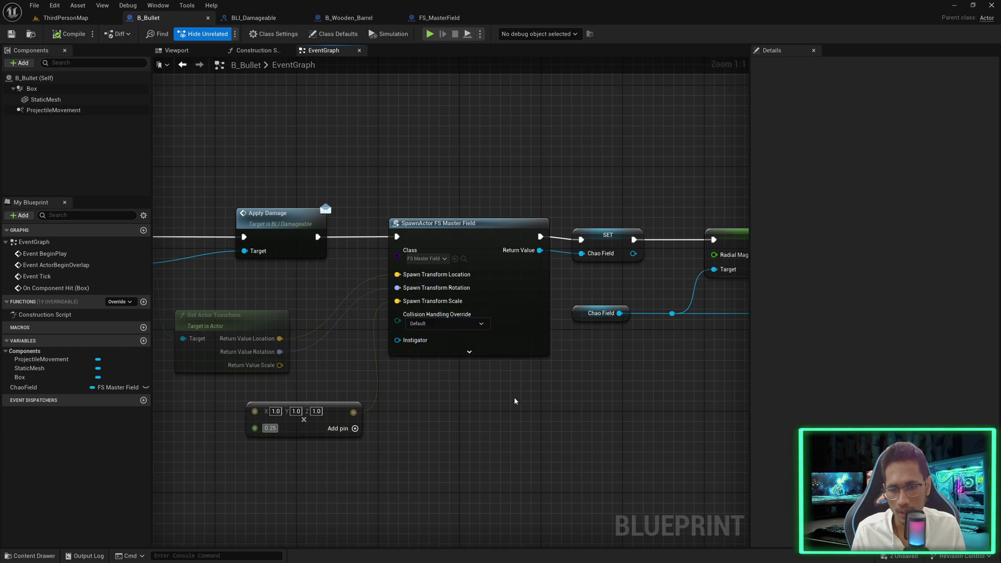
key("Return")
left_click(430, 34)
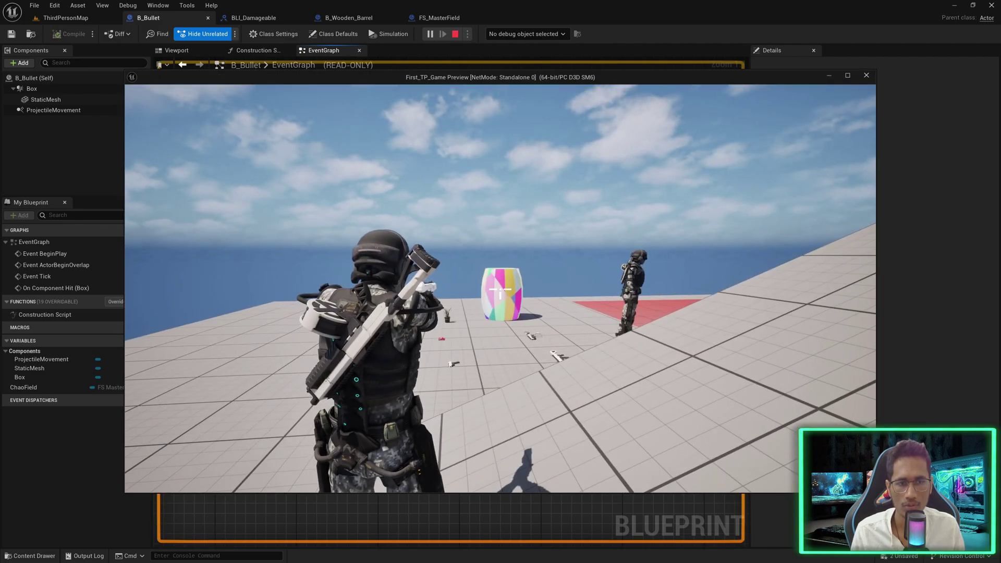
key("Escape")
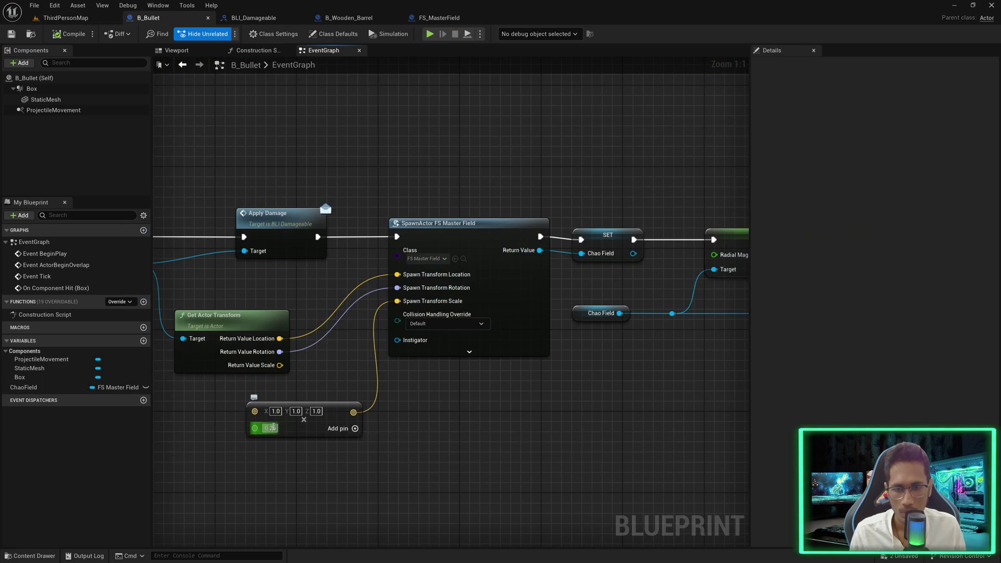
- Set the Multiply node's float multiplier to 0.6 and start another play test
type(".6")
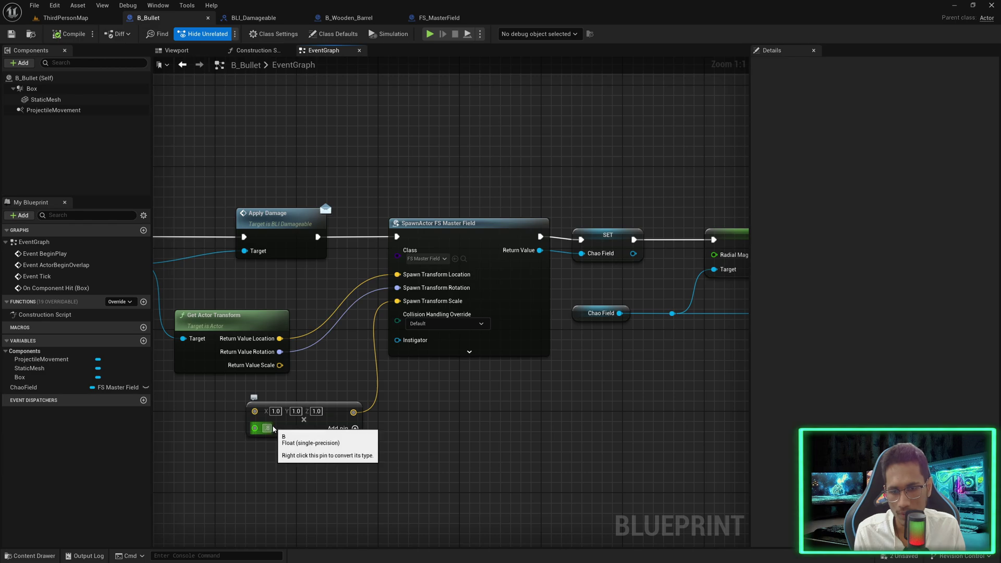
left_click(429, 34)
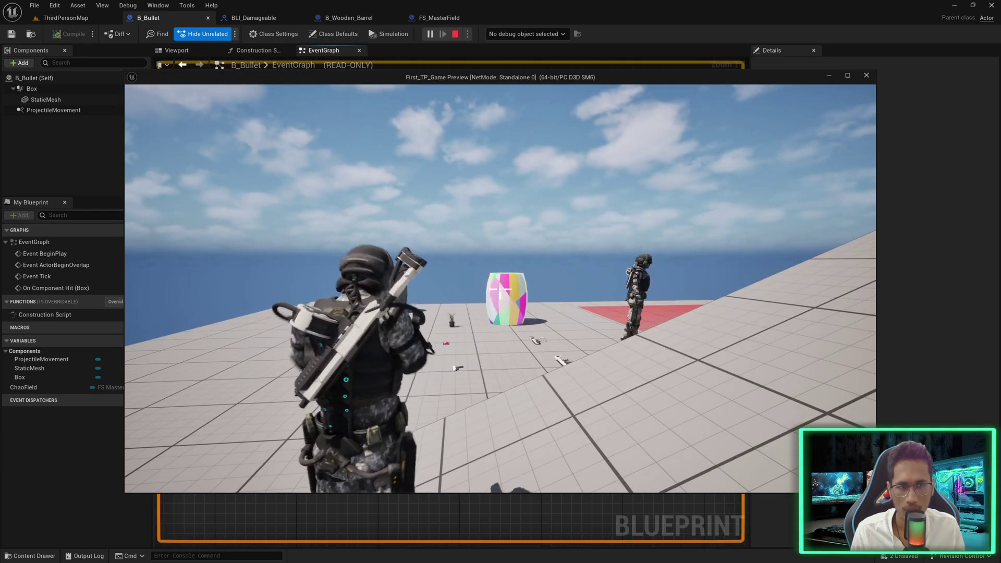
- Shoot the fractured barrel, end the play test and review the chaos field nodes in the B_Bullet event graph
left_click(500, 289)
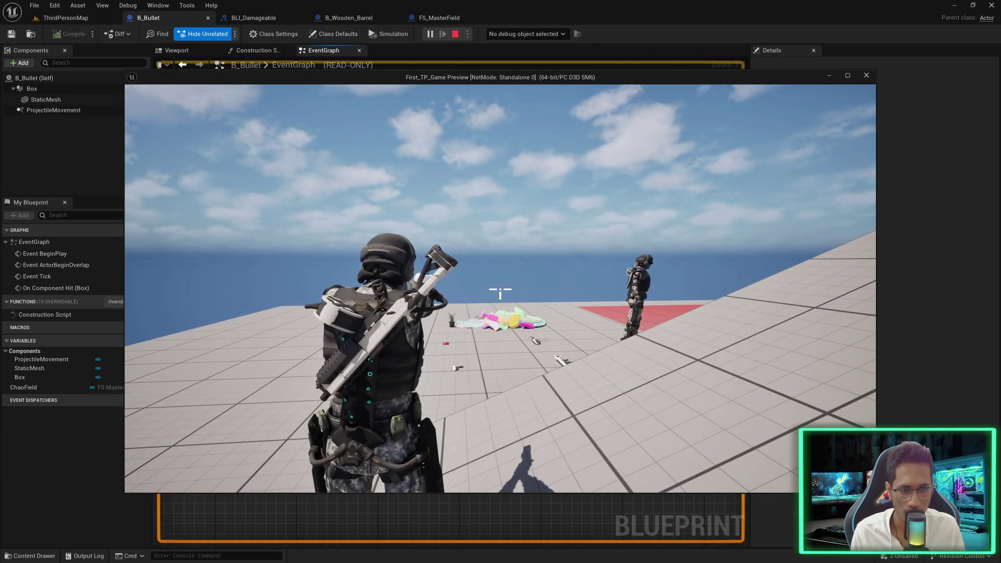
key("Escape")
right_click_drag(514, 324, 440, 311)
scroll(440, 311, "down", 2)
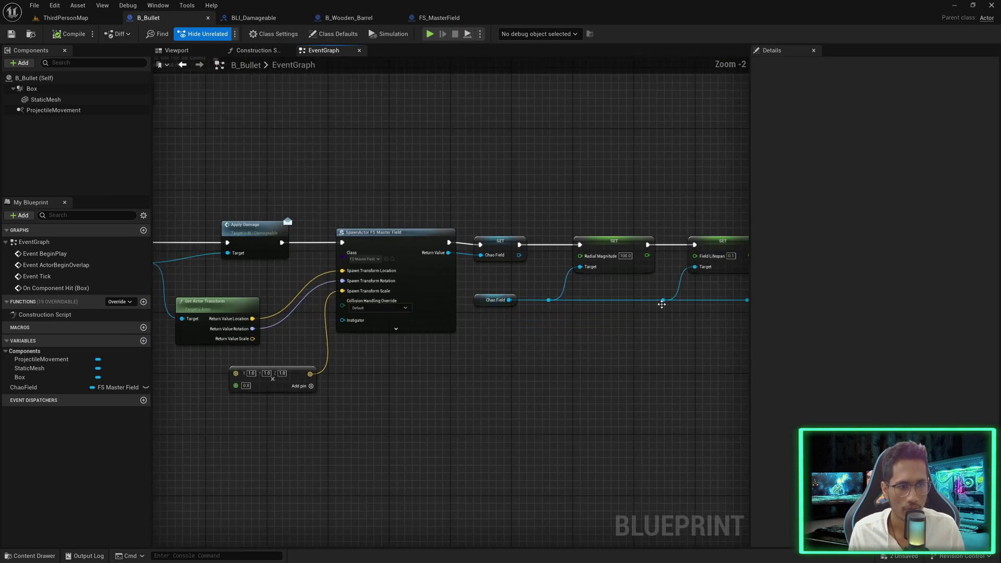
right_click_drag(662, 304, 413, 298)
- Inspect individual fracture pieces of GC_B_Wooden_Barrel and its GeometryCollectionComponent in the ThirdPersonMap level
left_click(66, 18)
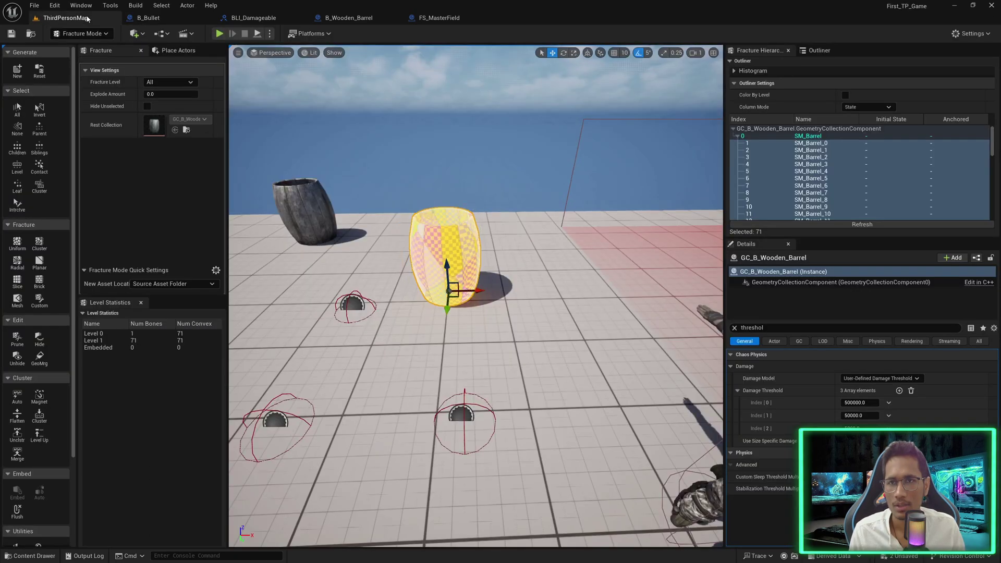
scroll(430, 186, "up", 3)
scroll(484, 215, "up", 2)
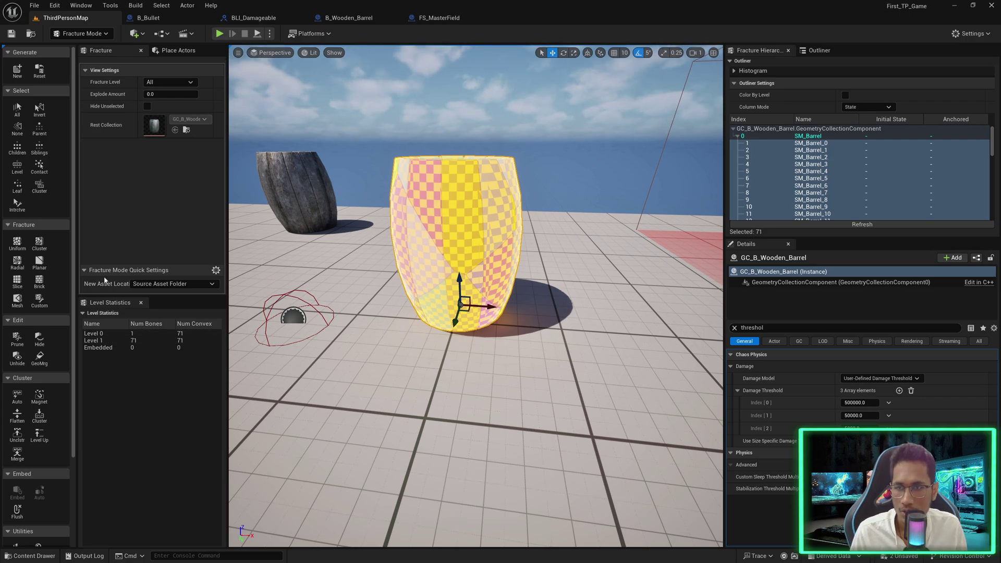
left_click(455, 215)
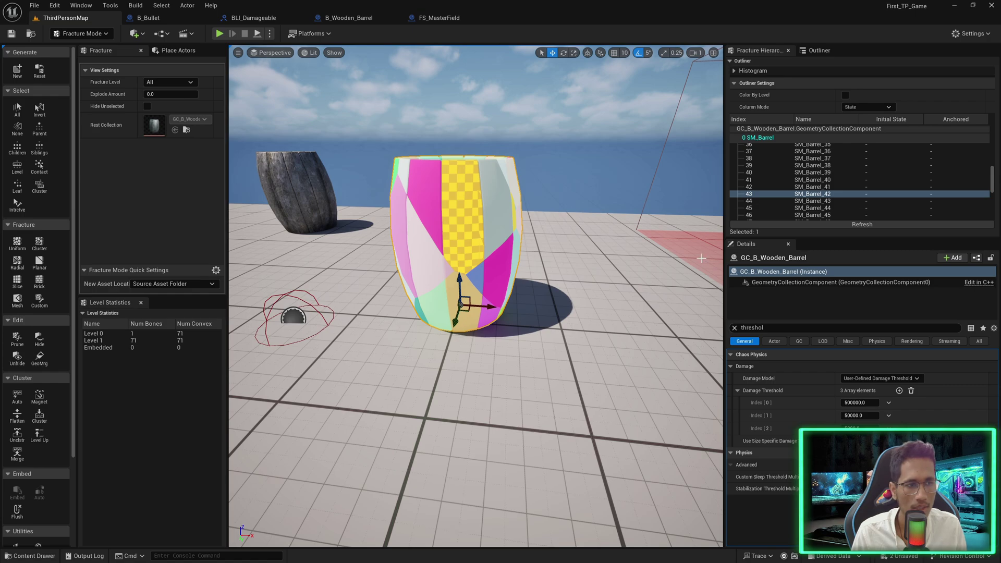
left_click(425, 203)
left_click(780, 283)
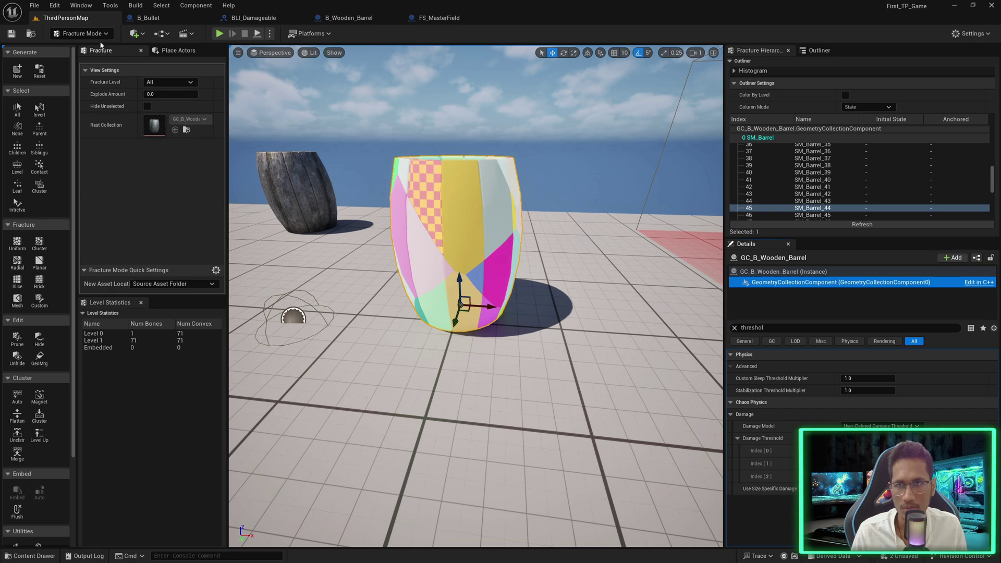
- Compare selecting GC_B_Wooden_Barrel and its component in Selection mode with selecting its separate pieces in Fracture mode
left_click(81, 35)
left_click(84, 49)
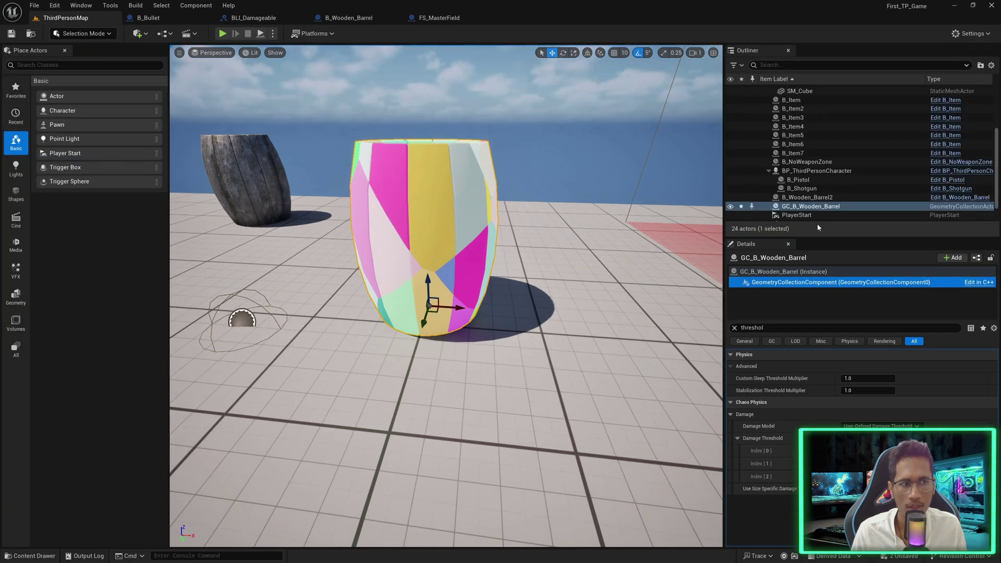
left_click(429, 186)
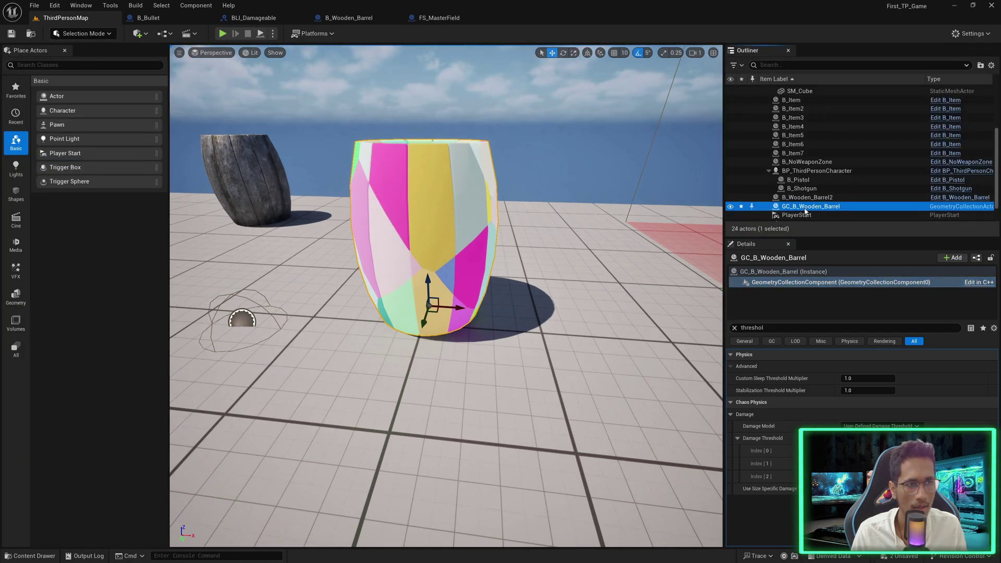
left_click(786, 283)
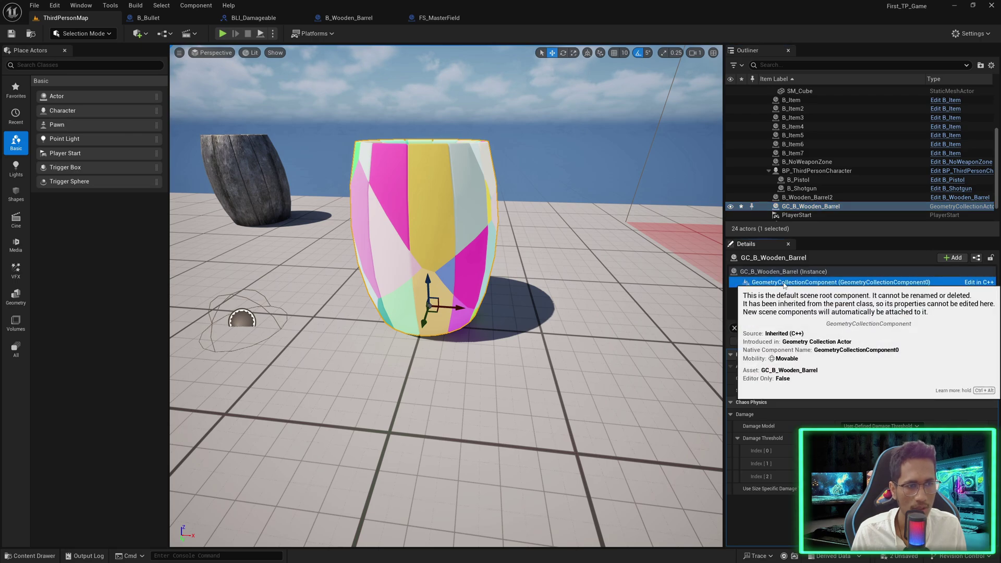
left_click(82, 33)
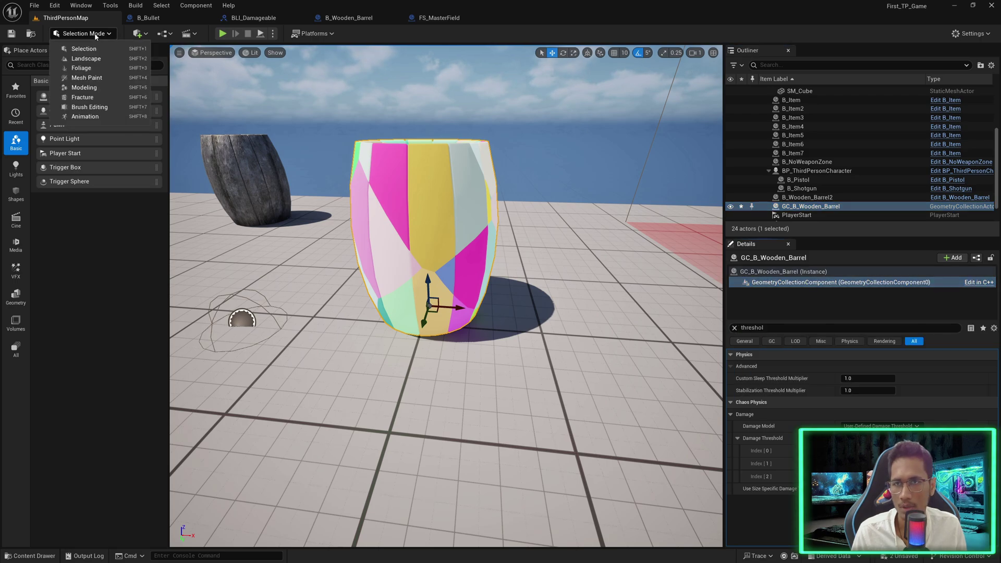
left_click(80, 97)
left_click(443, 206)
left_click(495, 255)
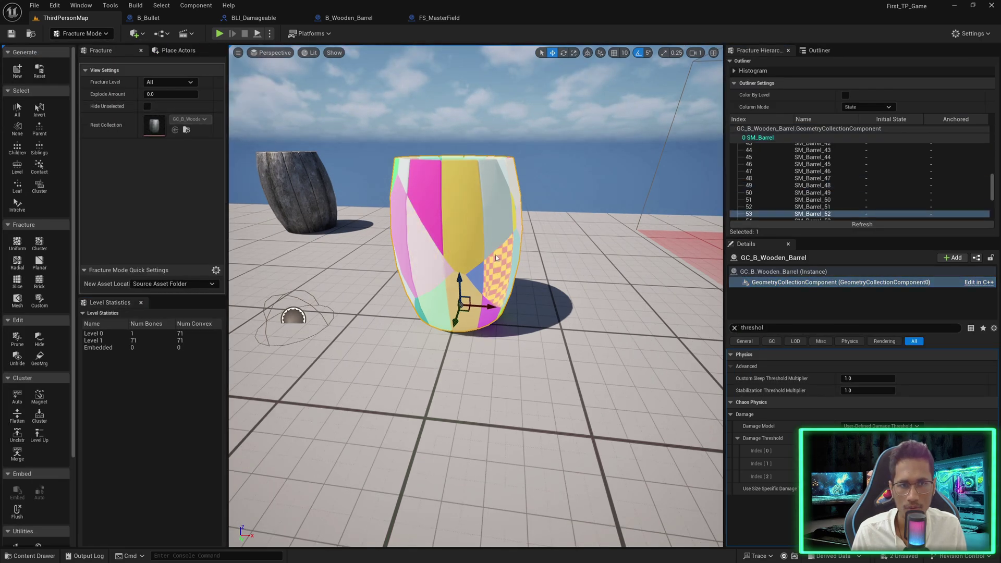
left_click(493, 226)
left_click(432, 226)
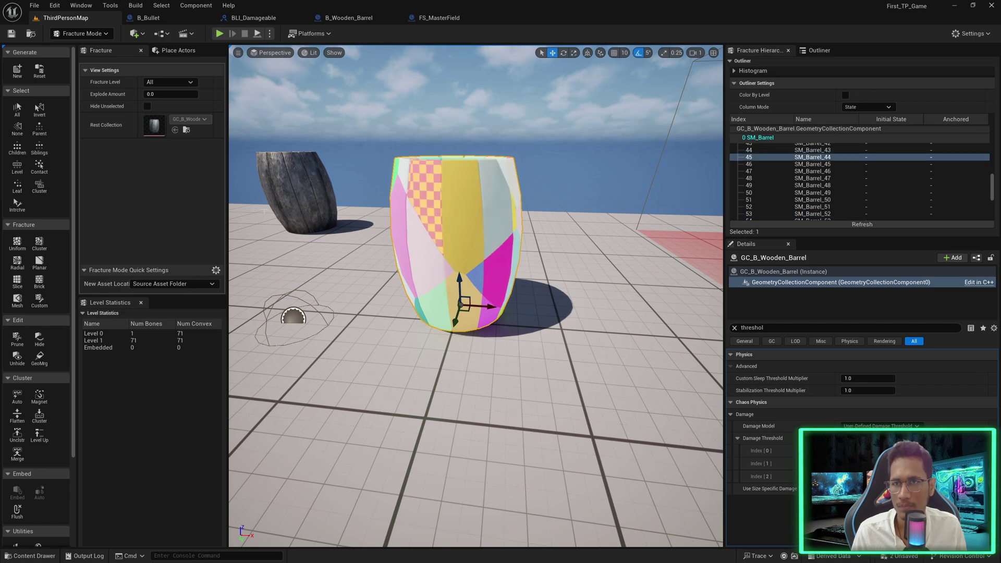
left_click(815, 283)
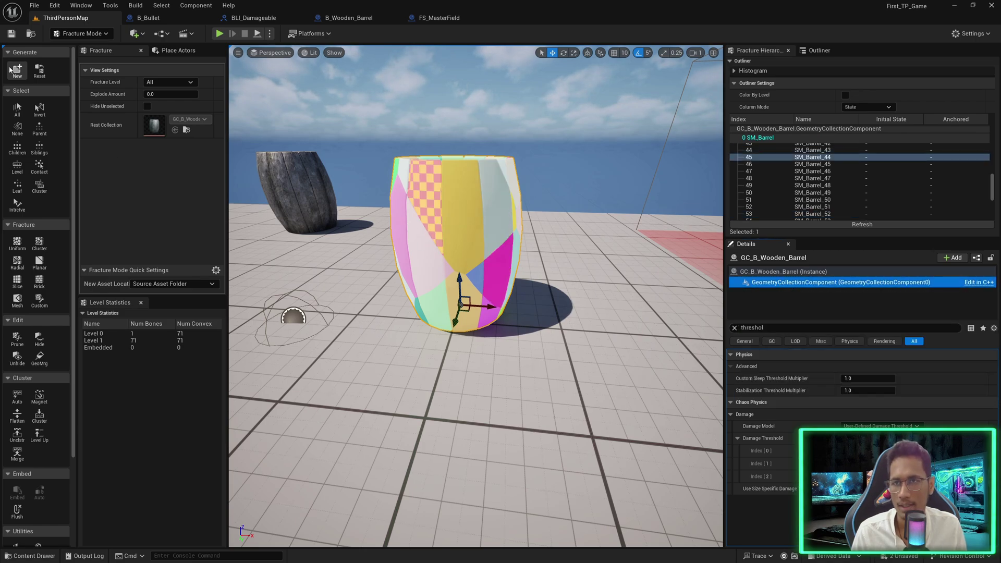
- Reset the barrel's fracture and refracture it with Uniform Voronoi using 1 minimum and 2 maximum sites
left_click(38, 72)
left_click(172, 258)
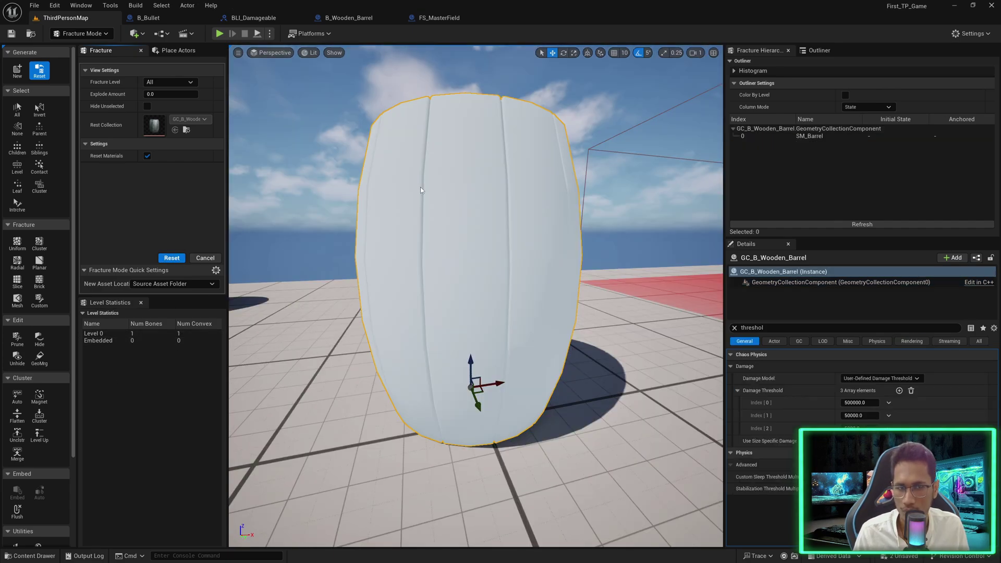
left_click(420, 187)
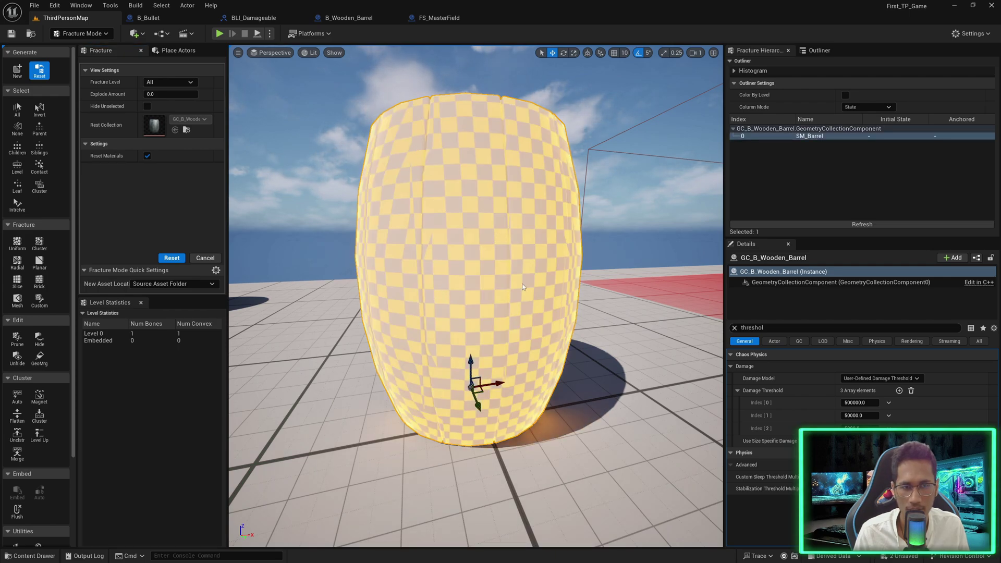
left_click(15, 244)
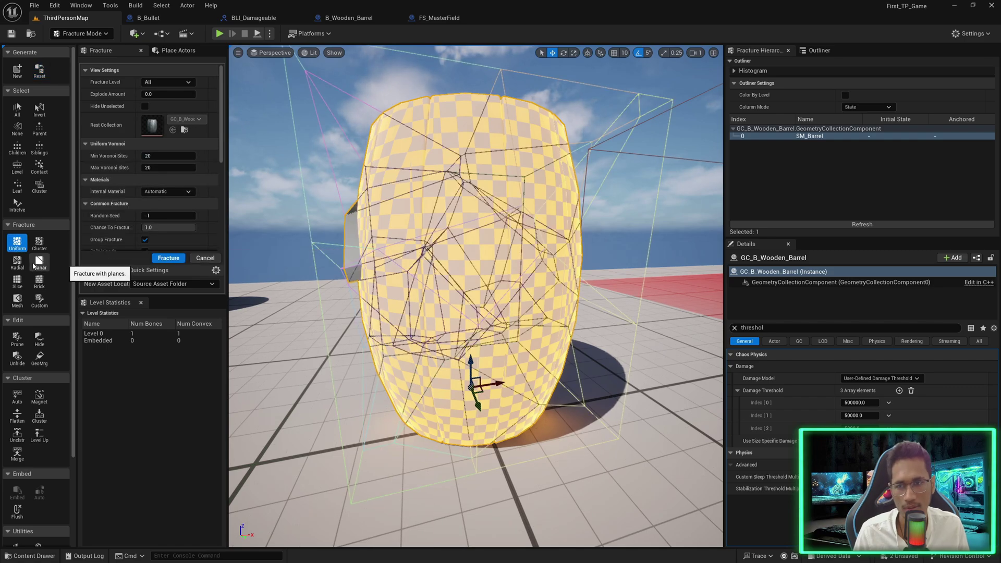
left_click(151, 156)
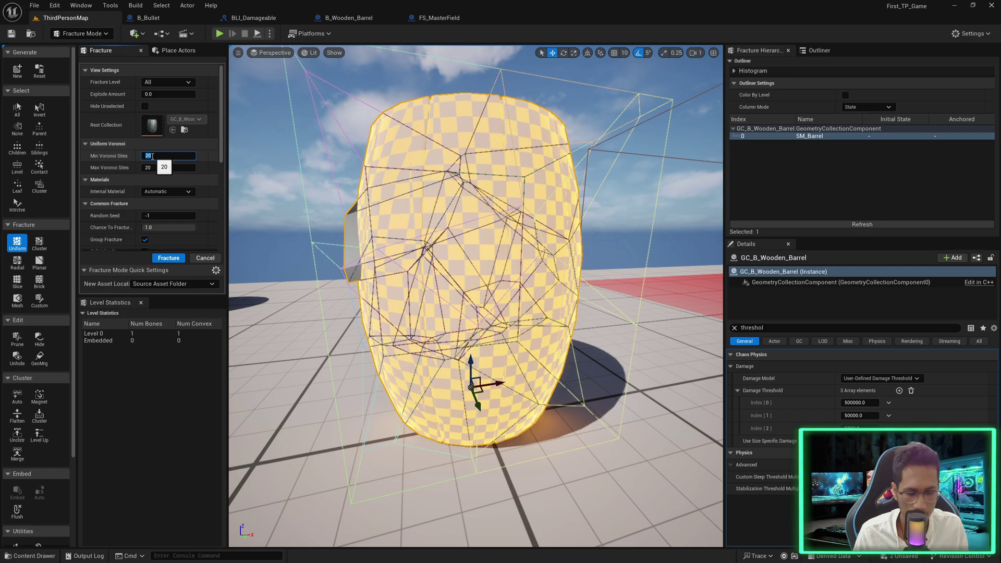
type("1")
key("Tab")
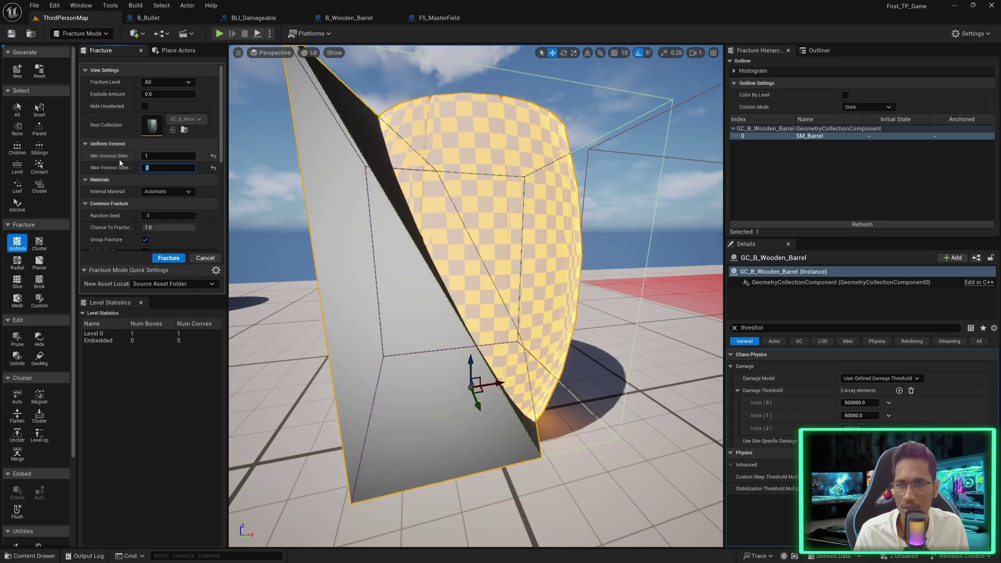
left_click(175, 260)
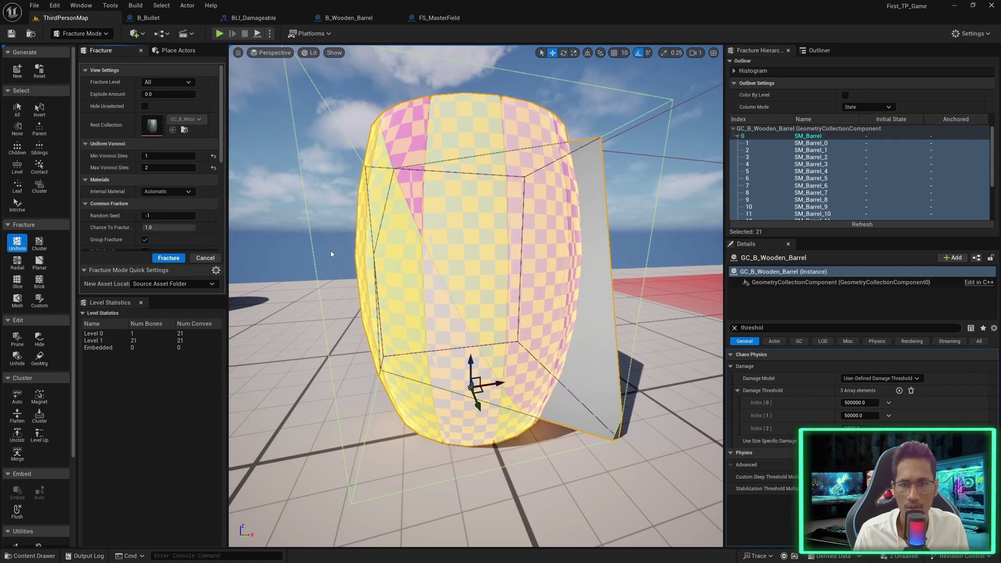
- Check the Level 1 fracture statistics, then play-test by shooting the barrel and walking up to its debris
left_click(132, 341)
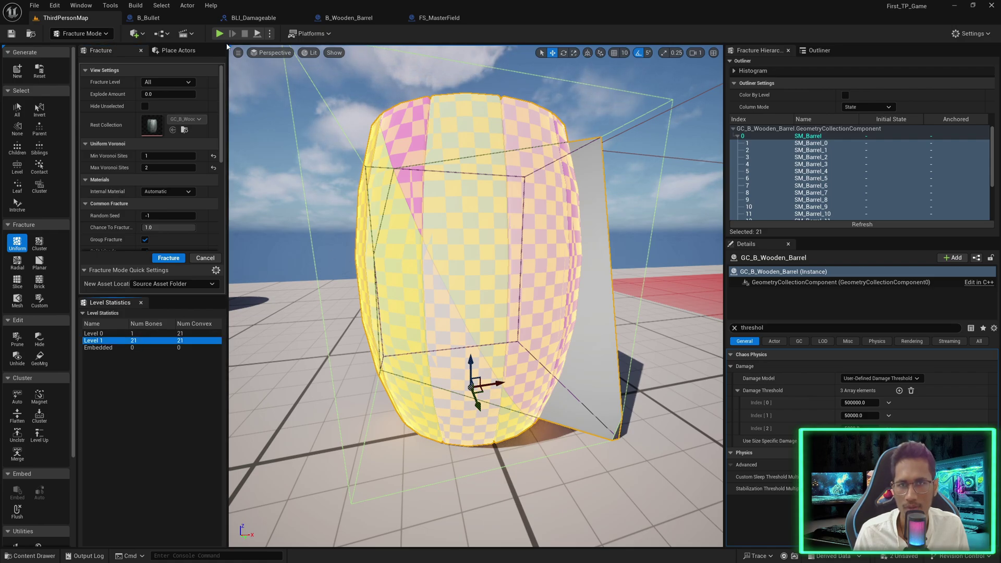
left_click(219, 33)
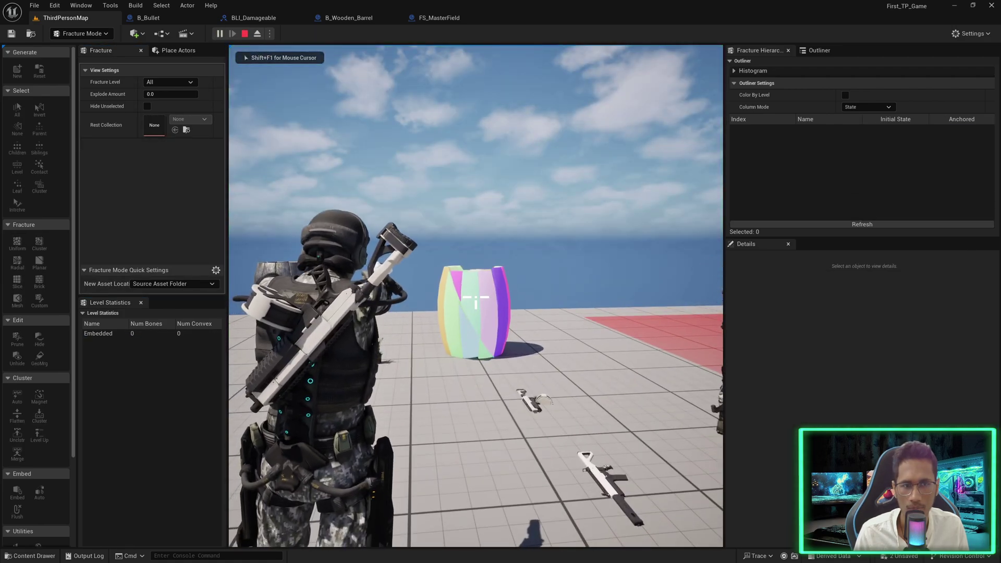
left_click(476, 297)
key("w")
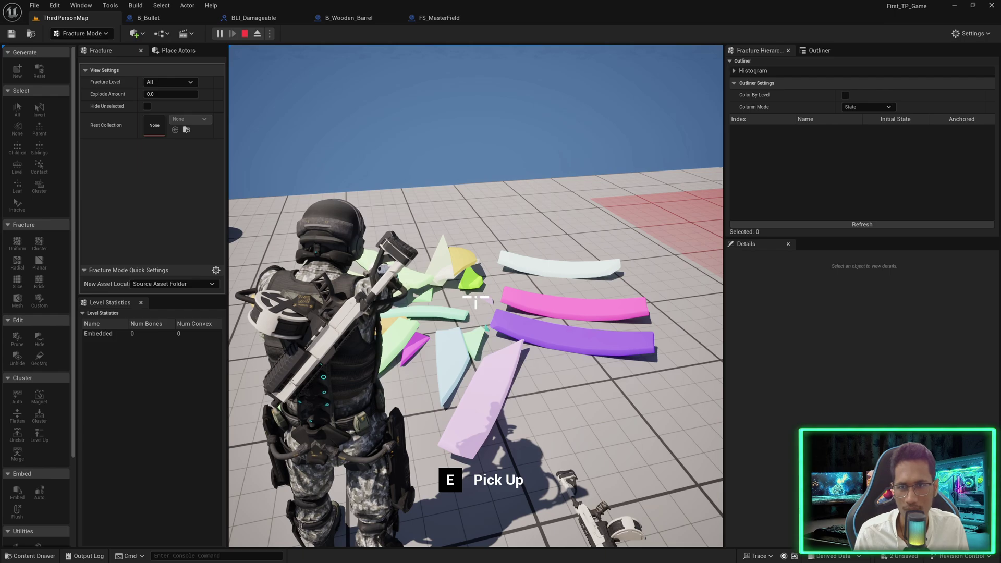
key("Escape")
- Reset the uniformly fractured GC_B_Wooden_Barrel to a single piece, including its materials
left_click(150, 340)
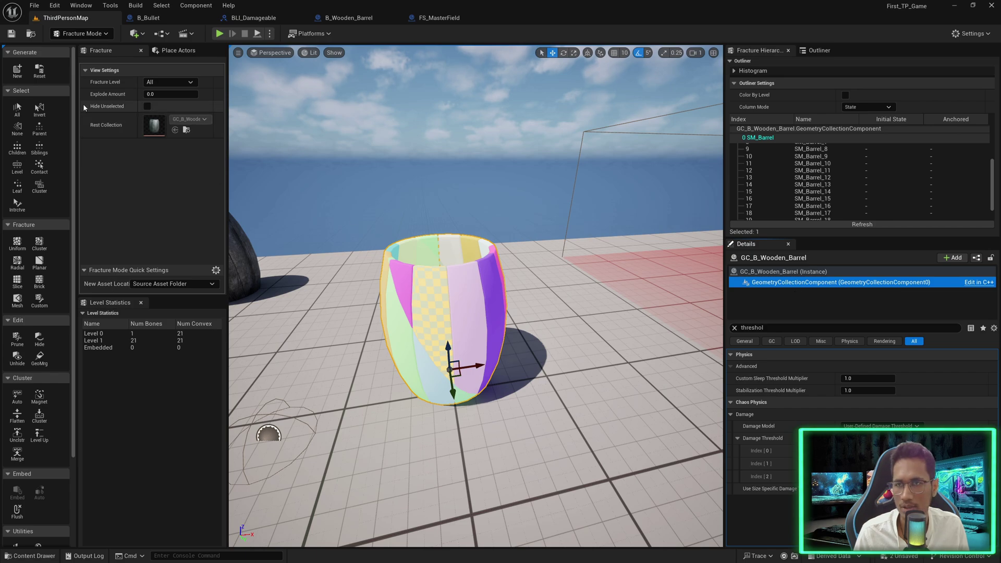
left_click(39, 70)
left_click(171, 258)
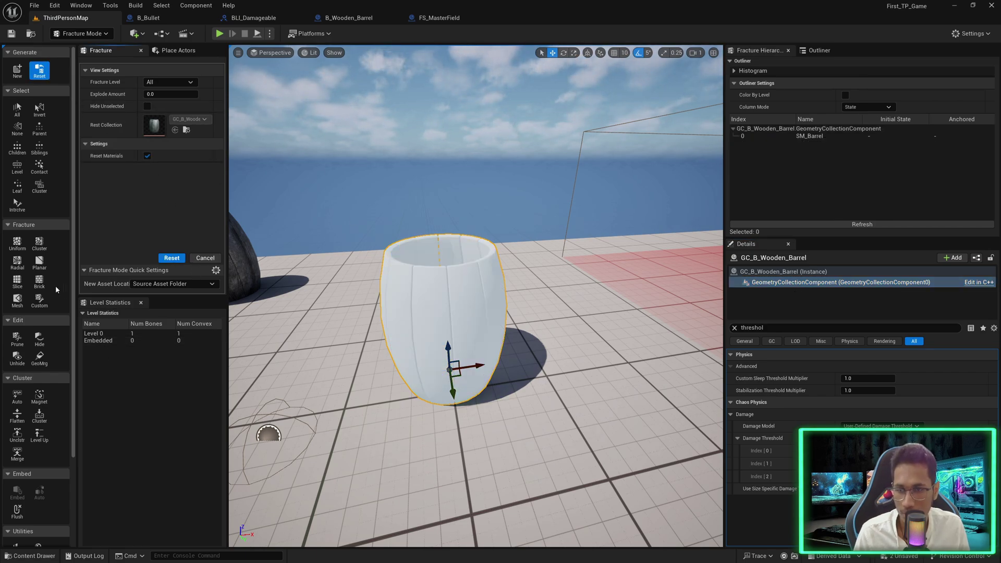
- Try a Cluster fracture on the whole barrel with 3 to 6 clusters, and undo it
left_click(34, 247)
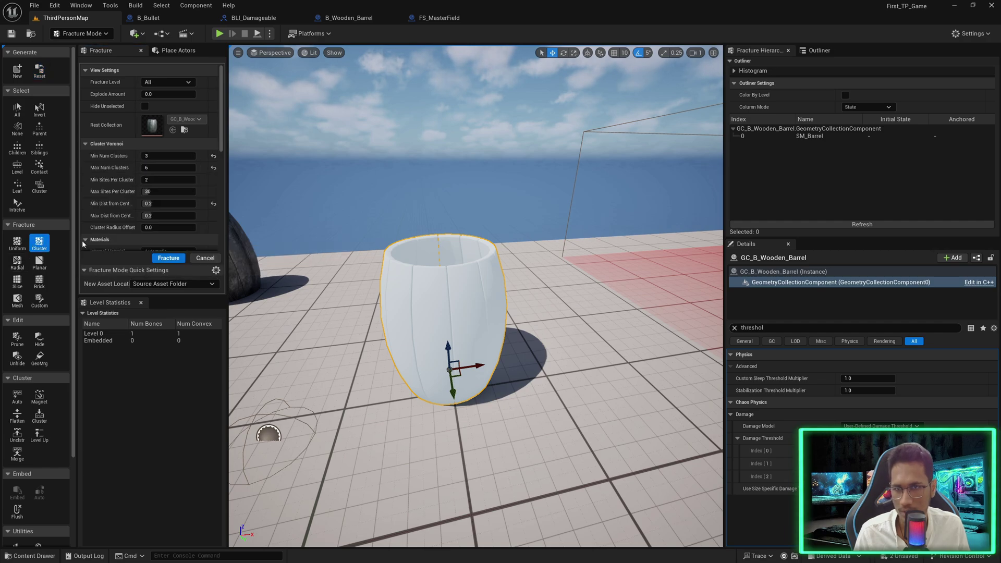
left_click(391, 264)
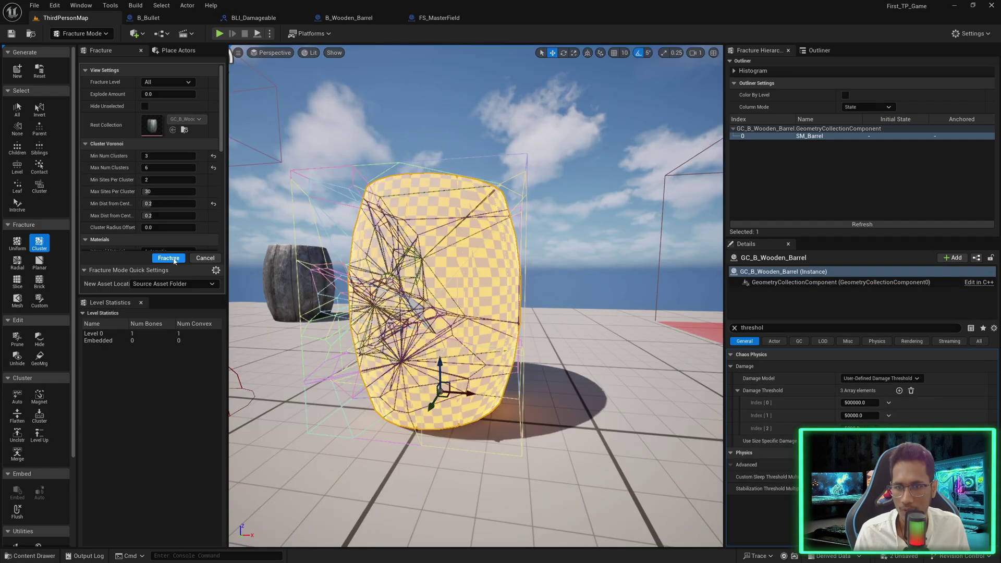
left_click(169, 257)
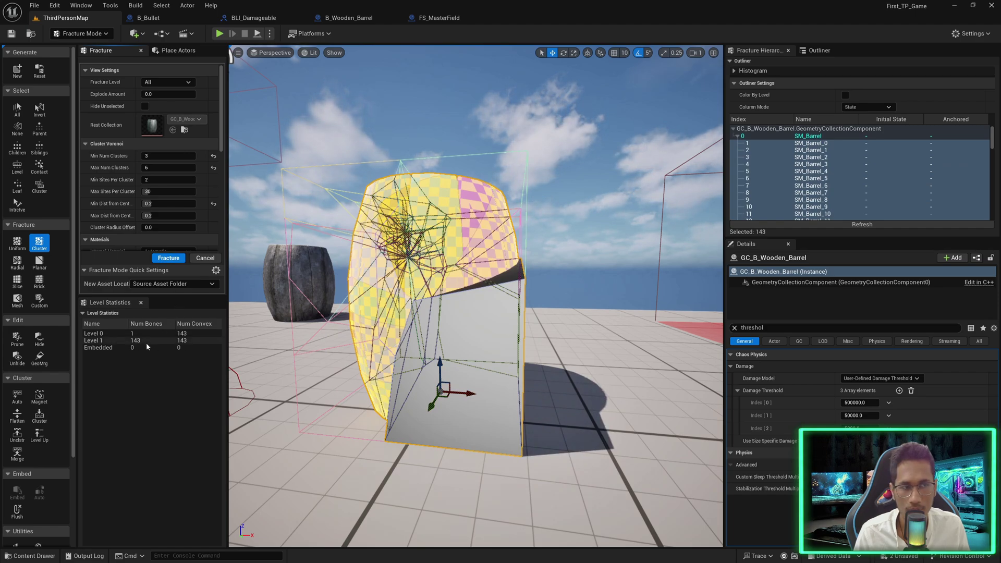
key("ctrl+z")
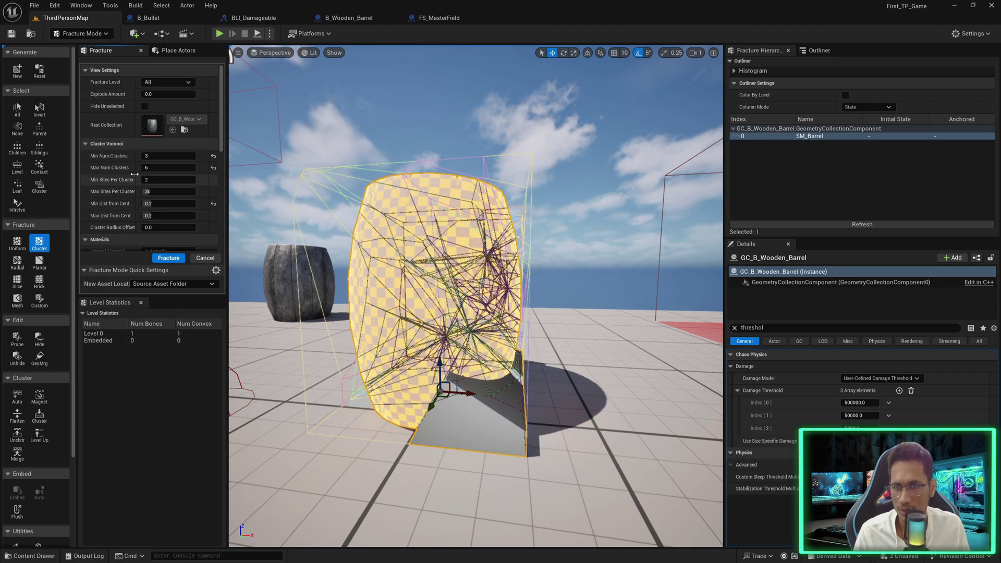
- Set the Cluster fracture to 1 minimum and 2 maximum clusters and fracture the barrel
left_click(149, 156)
type("1")
key("Tab")
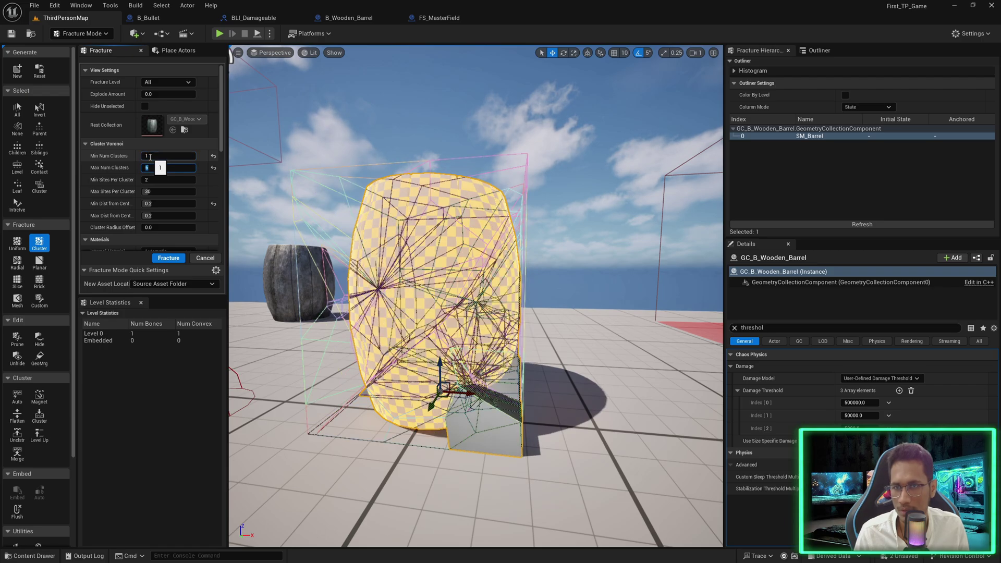
key("Tab")
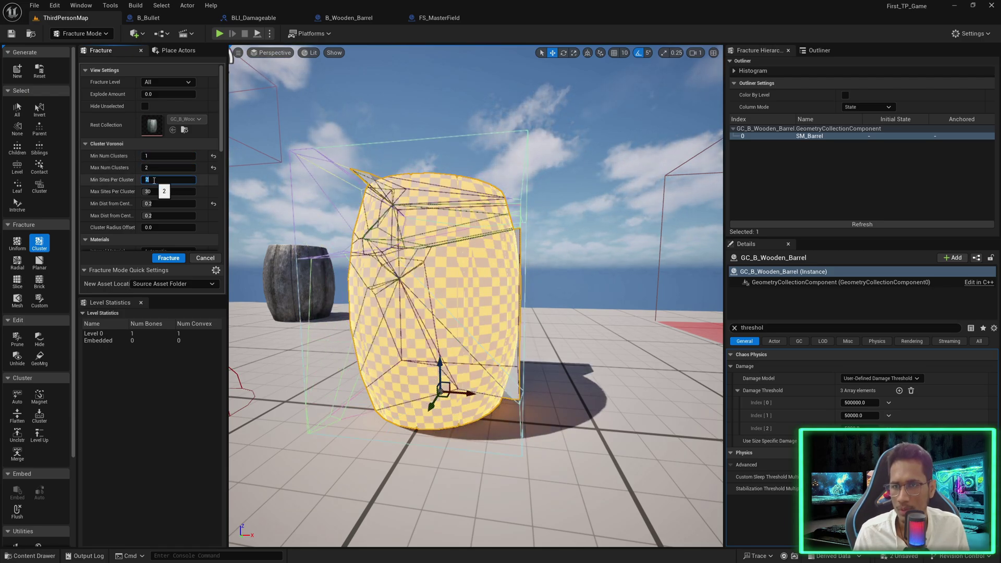
left_click(168, 257)
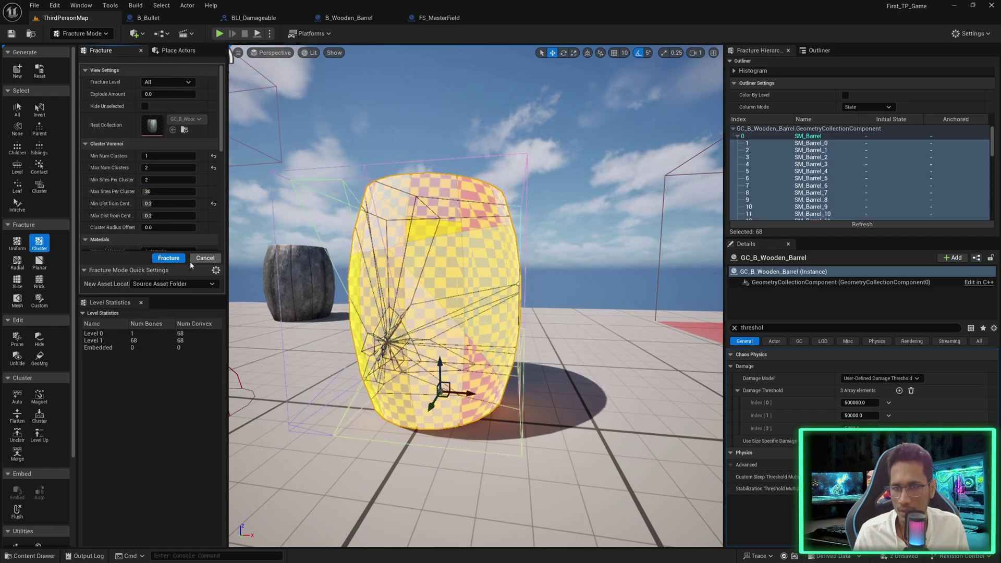
- Reset the barrel and apply the Cluster fracture again with Max Sites Per Cluster set to 2
left_click(40, 72)
left_click(172, 258)
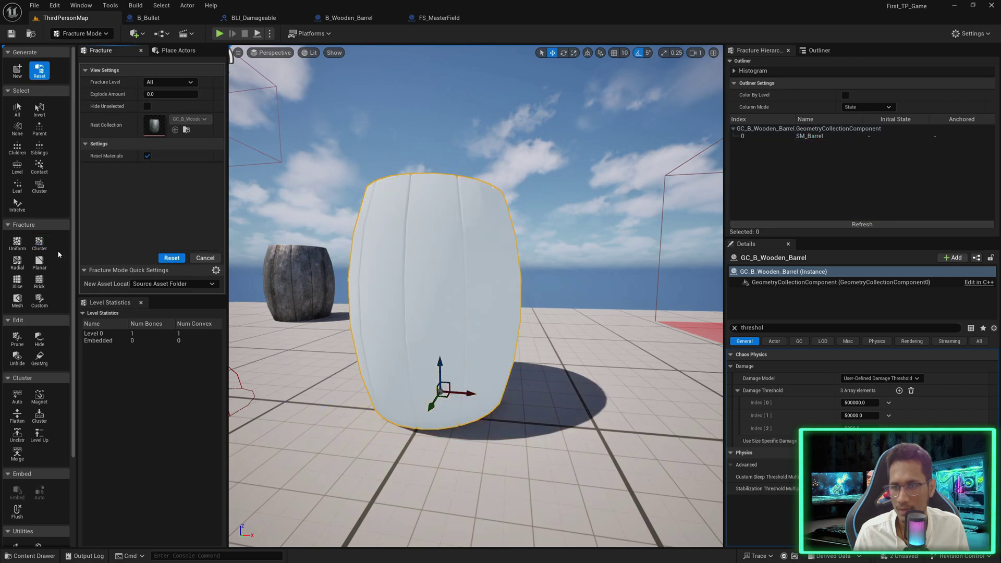
left_click(39, 242)
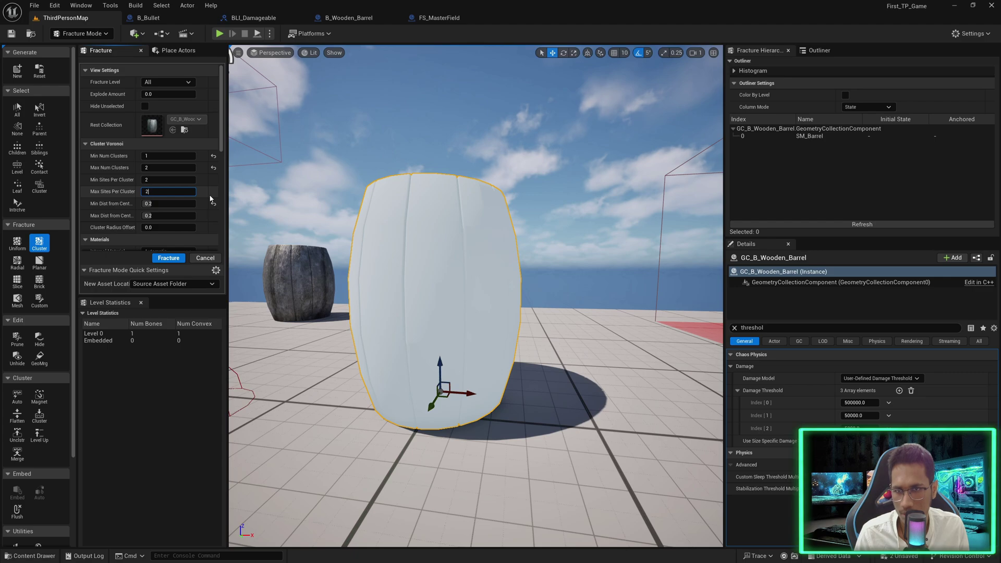
key("Return")
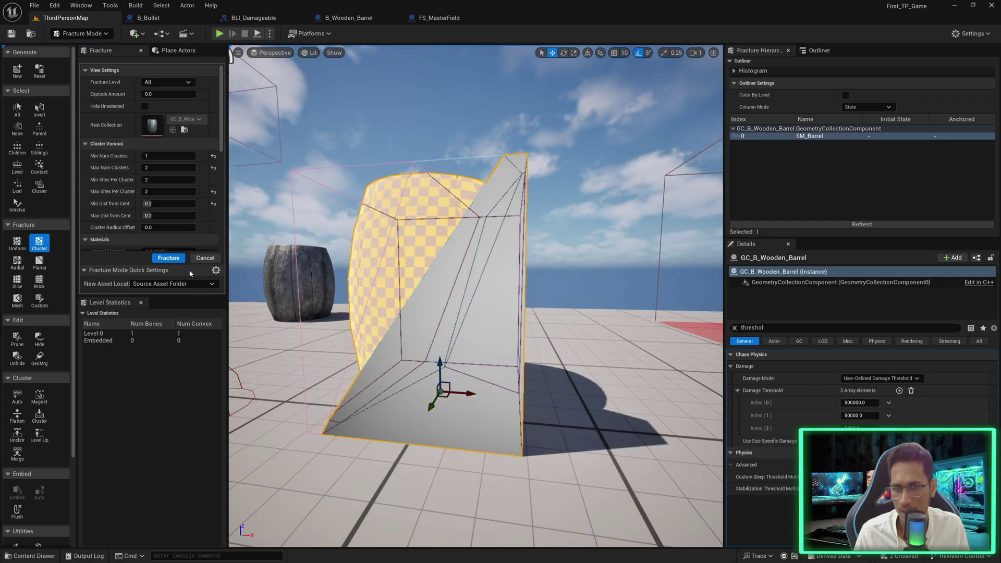
left_click(176, 261)
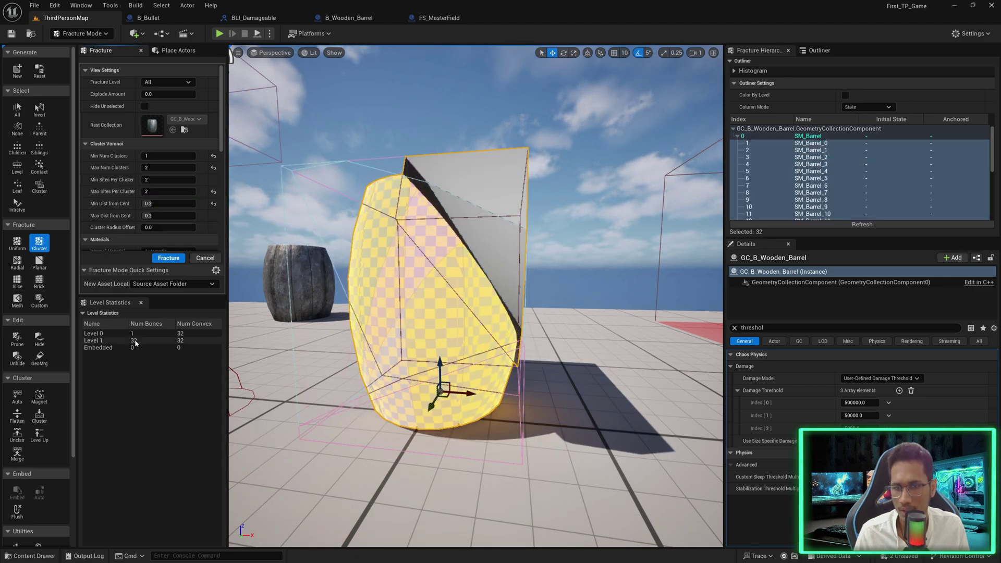
- Undo the last Cluster fracture and fracture the barrel again with 2 minimum and 2 maximum clusters
key("ctrl+z")
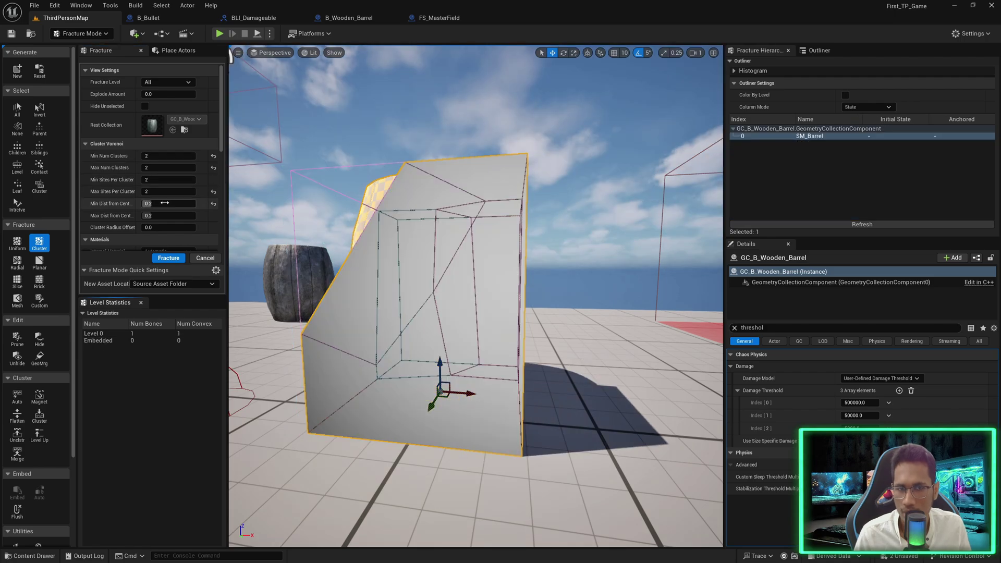
left_click(169, 258)
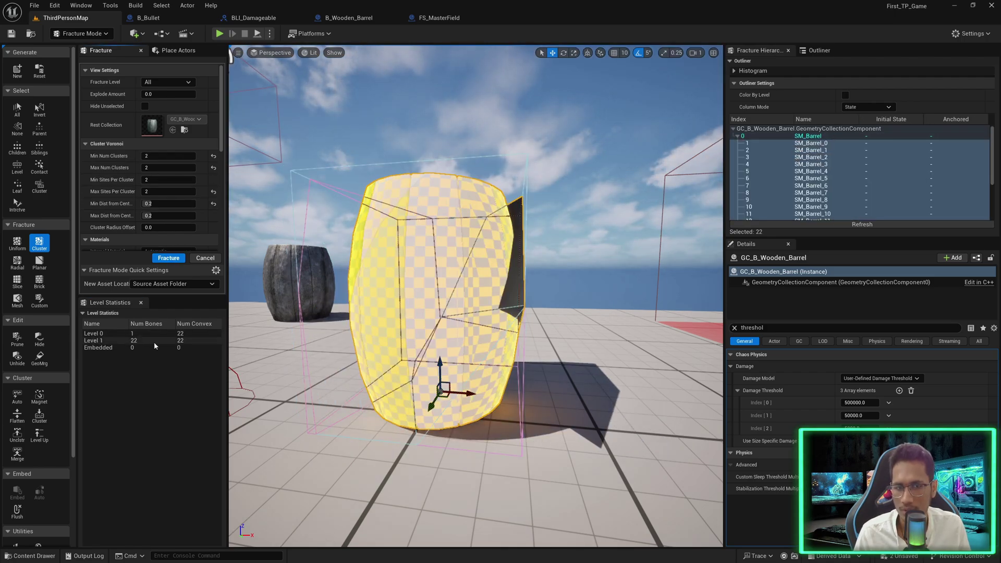
- Play-test the level by shooting the cluster-fractured barrel and walking up to the scattered pieces, and stop the play session
left_click(221, 32)
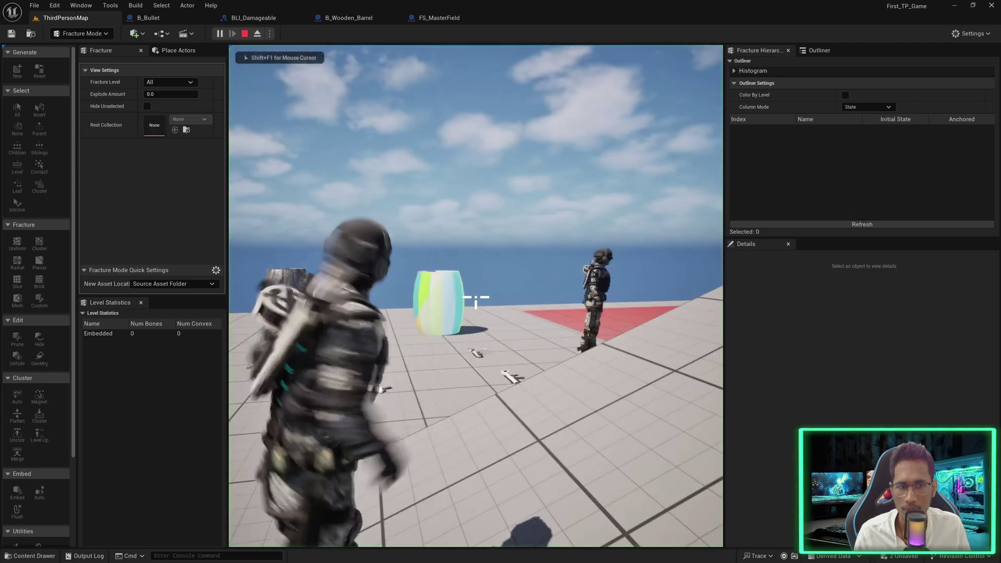
left_click(475, 297)
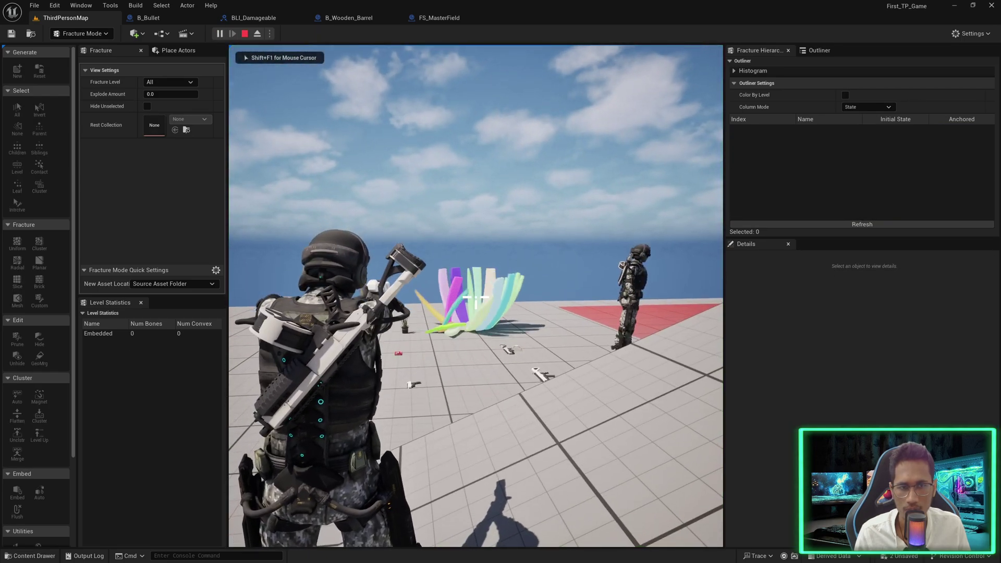
key("w")
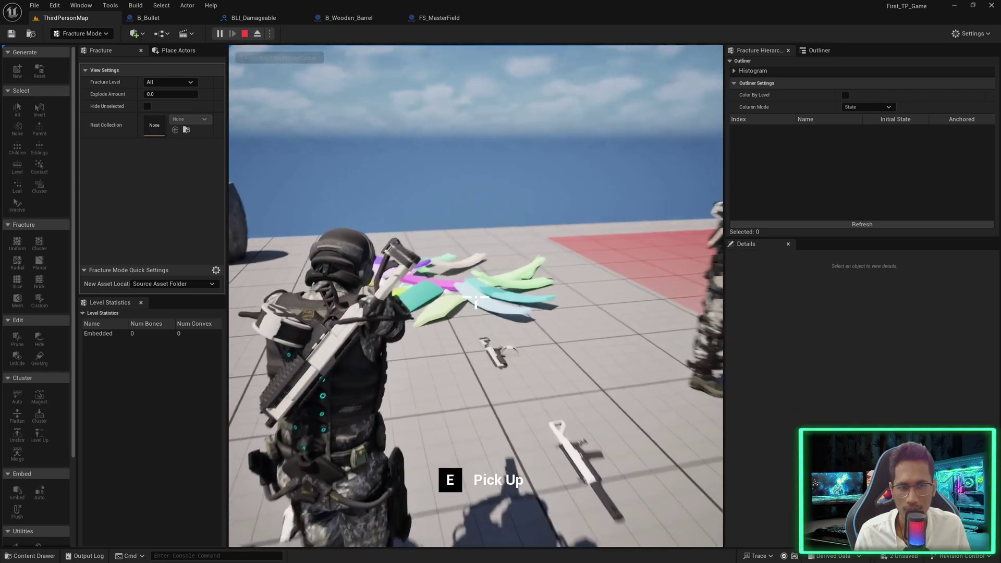
key("Escape")
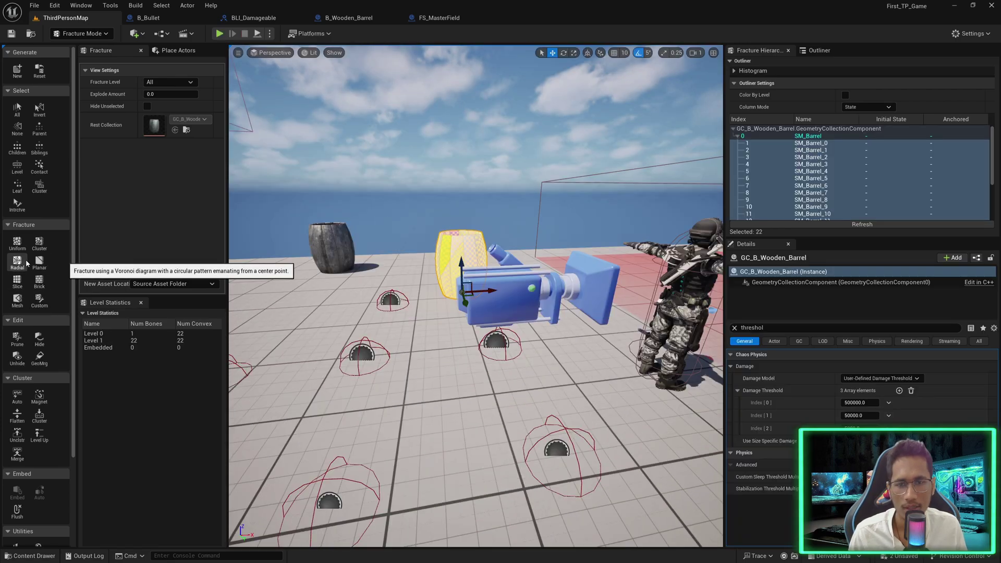
- Fracture the single piece SM_Barrel_5 with the Uniform method, using 1 to 2 Voronoi sites
key("f")
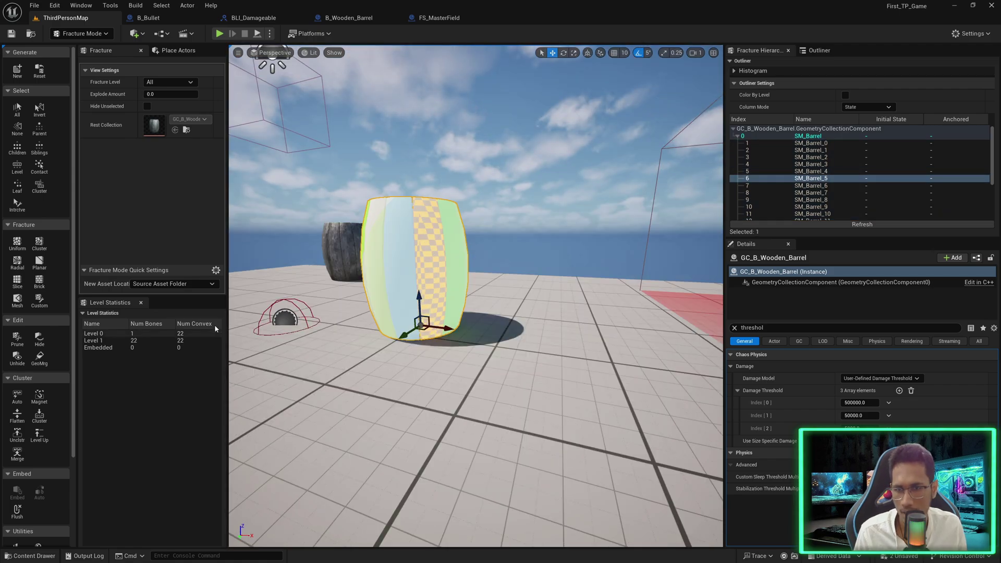
left_click(17, 243)
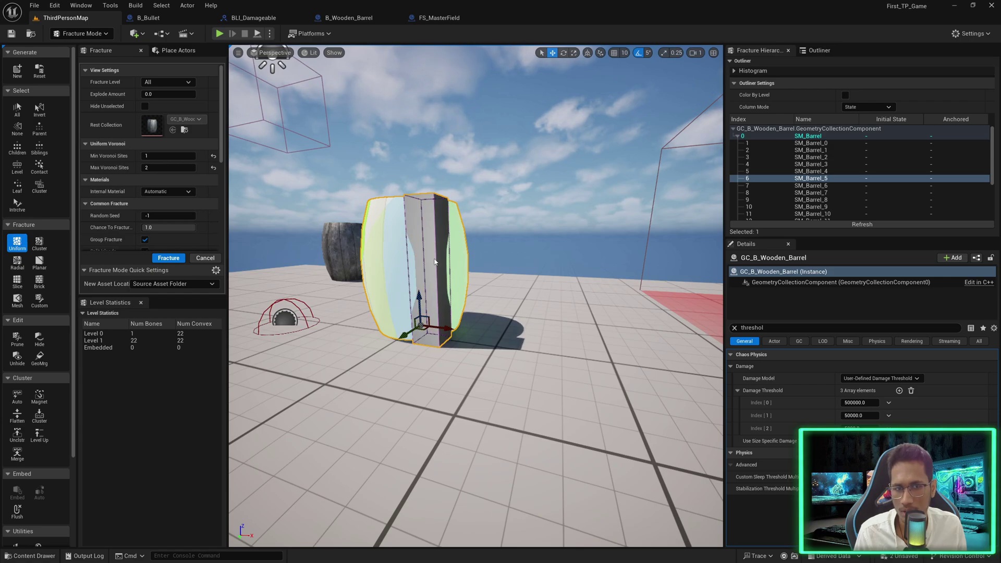
left_click(167, 259)
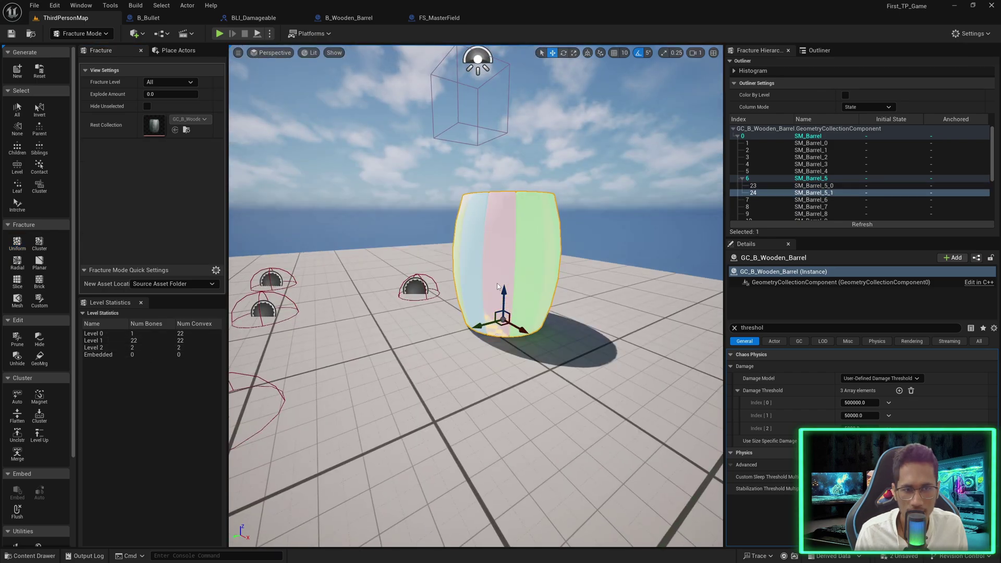
- Cut the sub-piece SM_Barrel_5_0 with a horizontal Planar fracture centered on it, and check the resulting pieces
left_click(753, 178)
left_click(754, 193)
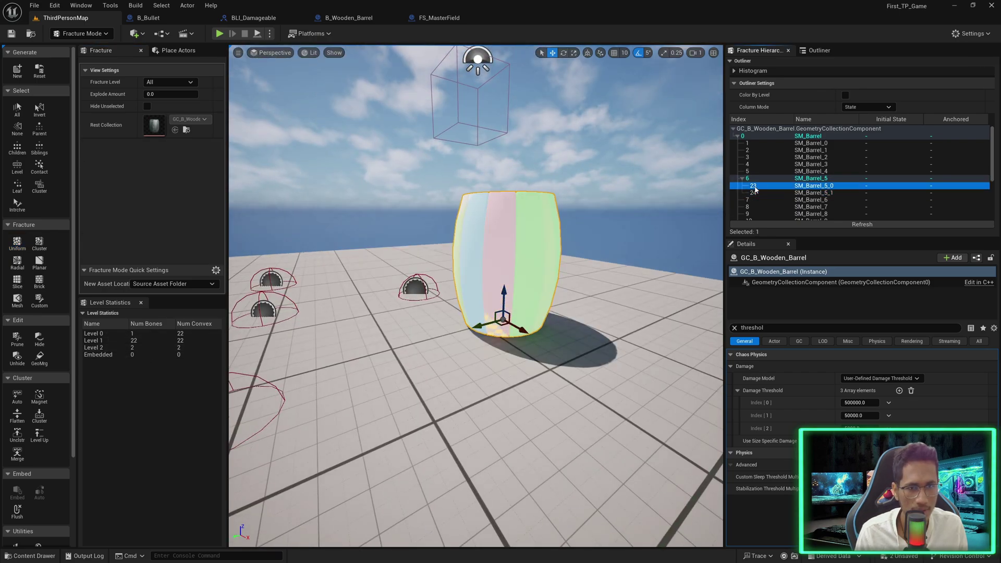
key("Up")
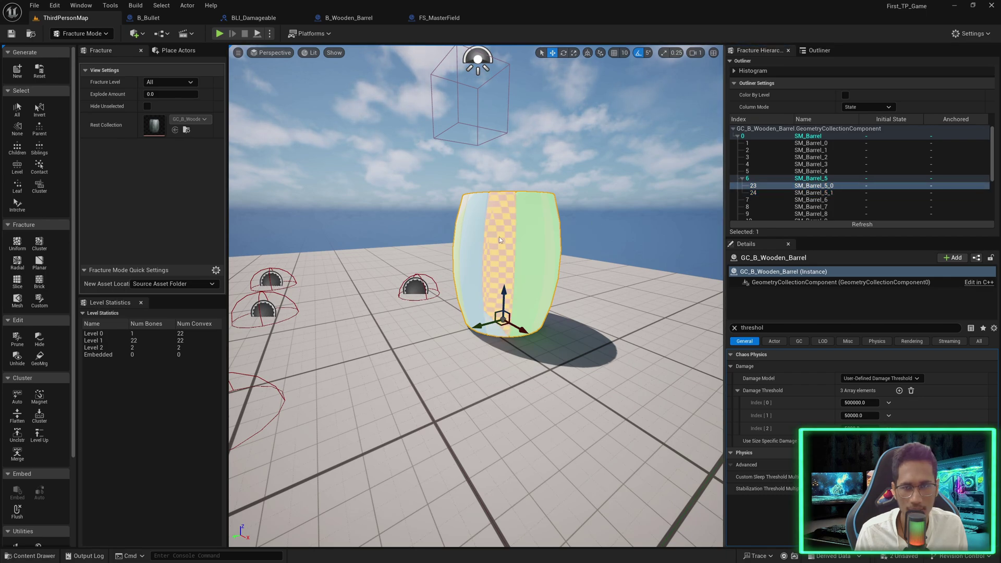
left_click(39, 263)
left_click_drag(503, 259, 503, 250)
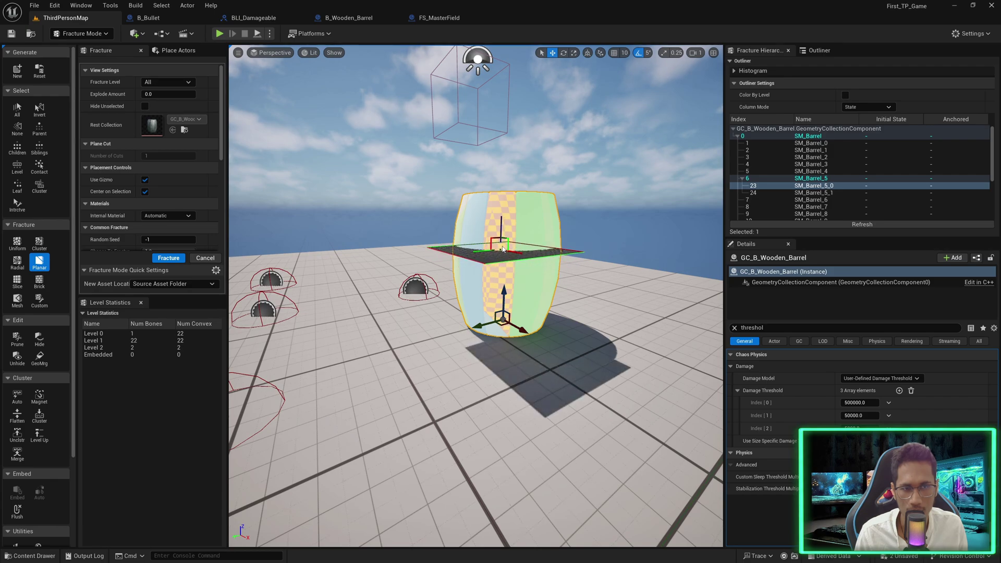
left_click(168, 258)
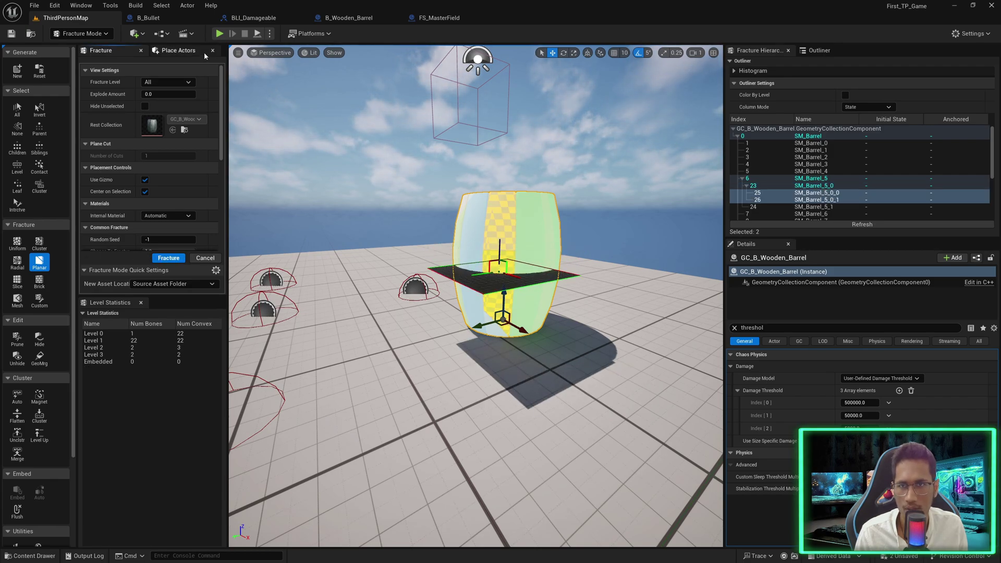
left_click(423, 286)
left_click(505, 273)
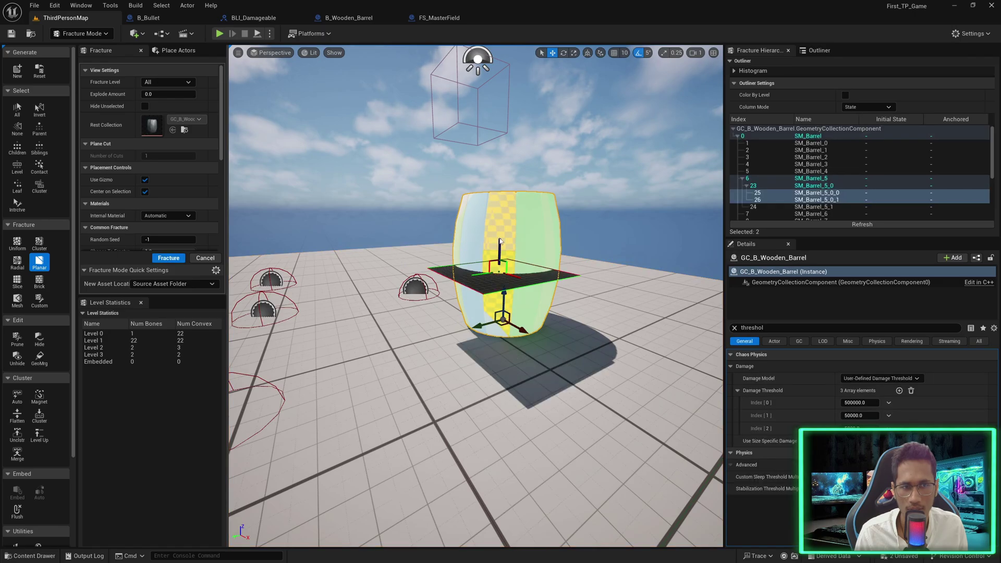
left_click(504, 280)
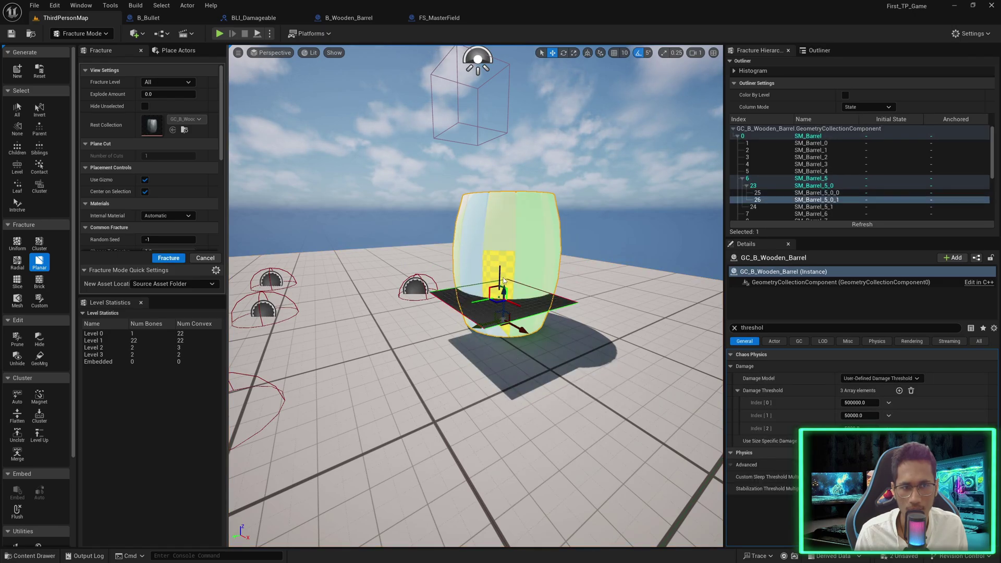
left_click(495, 336)
- Play-test the planar-cut barrel by shooting it and inspecting the debris up close, and end the play session
key("alt+p")
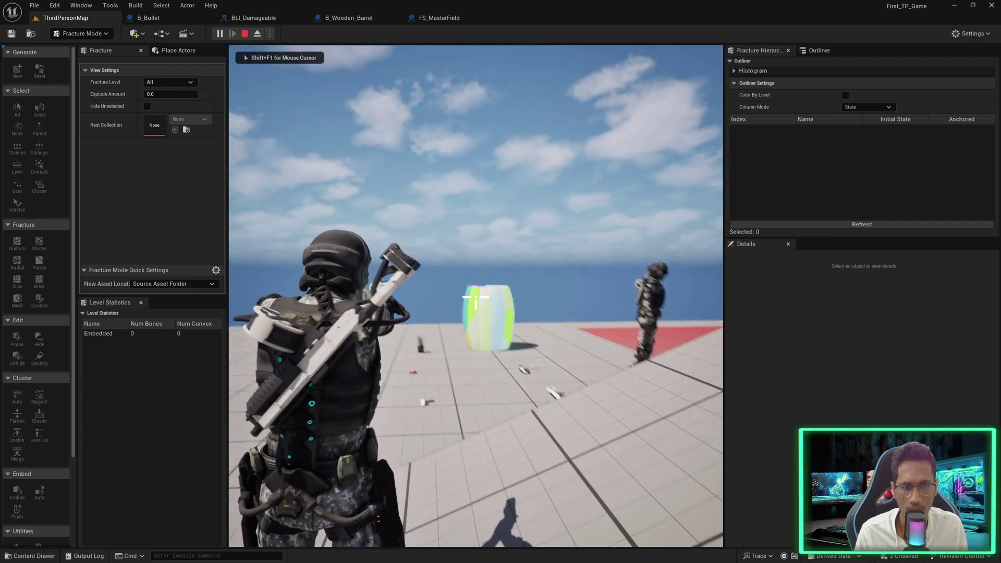
left_click(475, 297)
key("w")
key("w")
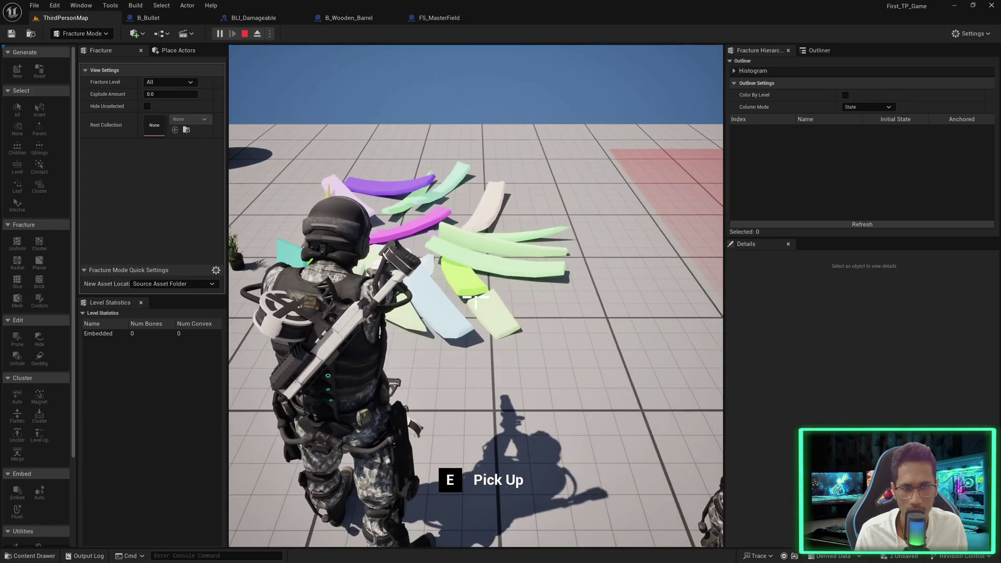
key("Escape")
- Select the root SM_Barrel in the fracture hierarchy and auto-cluster its fractured pieces
left_click(770, 137)
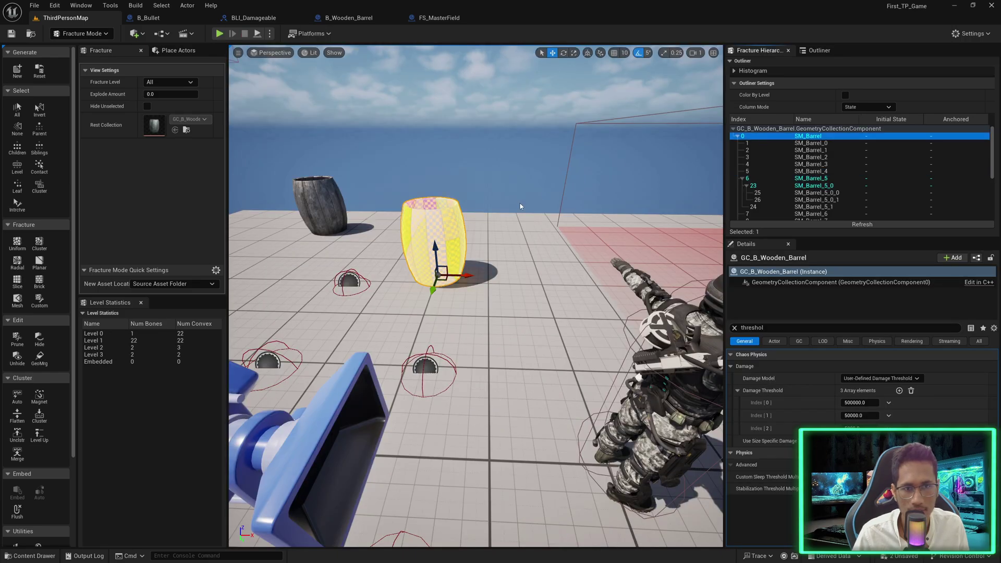
left_click(742, 179)
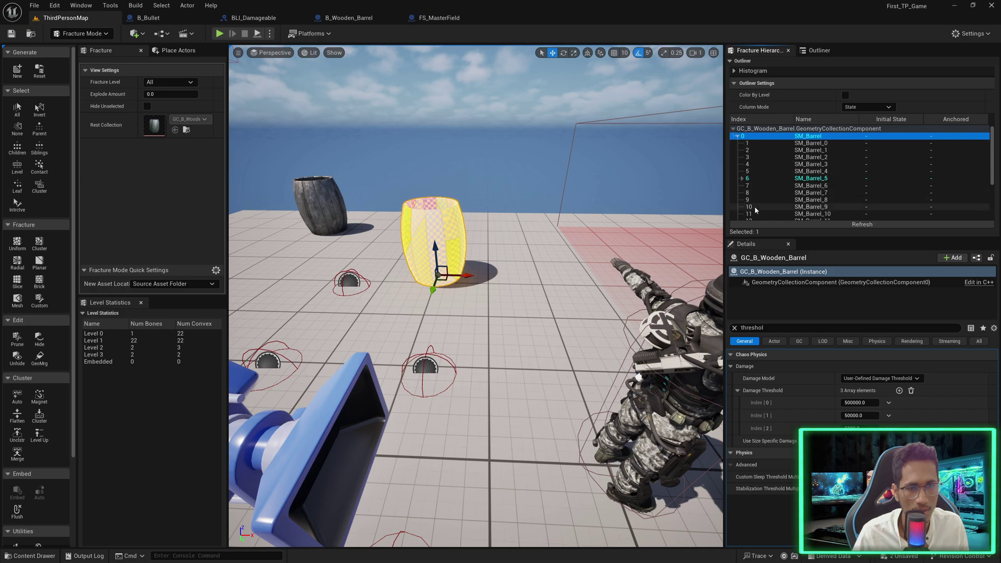
left_click(25, 393)
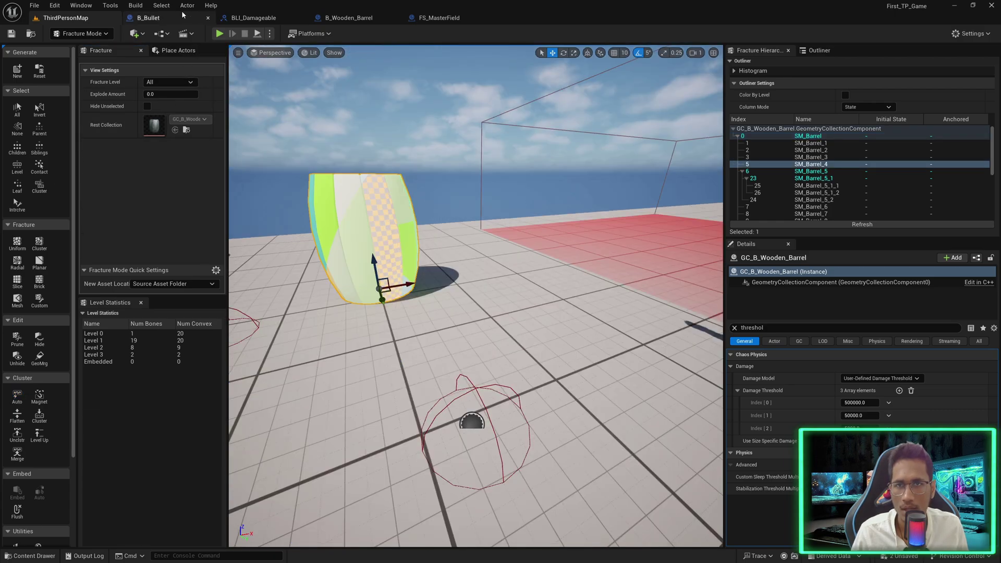
- In the B_Bullet event graph, set the Chao Field's Radial Magnitude to 10 and review the FS Master Field spawn inputs
left_click(167, 17)
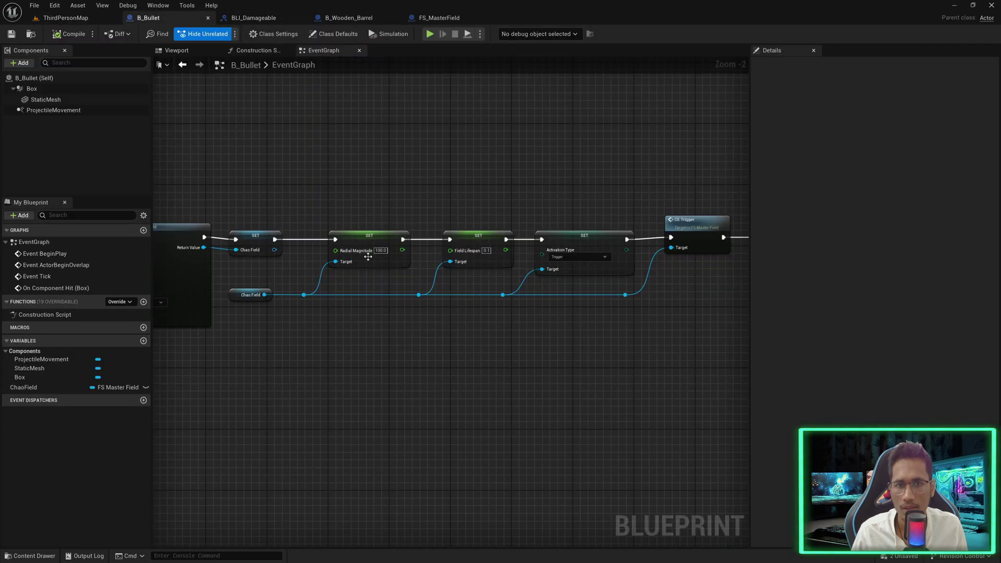
right_click_drag(239, 280, 427, 286)
scroll(593, 260, "up", 2)
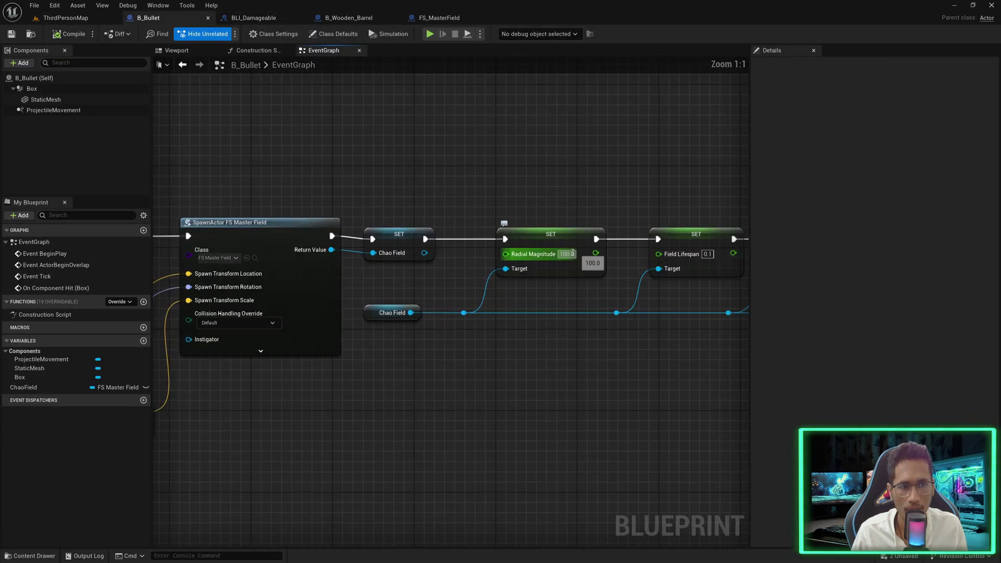
left_click(623, 238)
type("10")
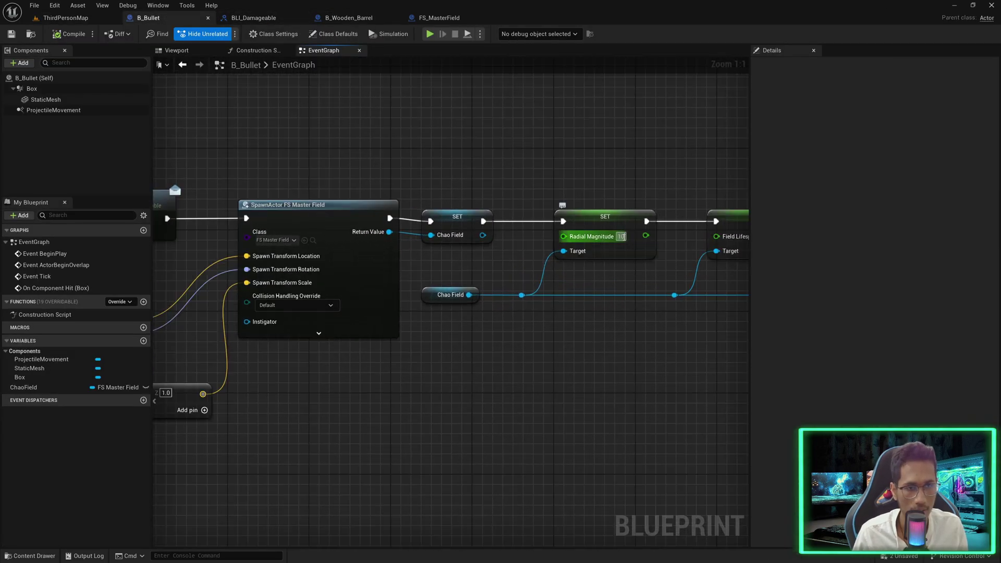
right_click_drag(276, 404, 433, 391)
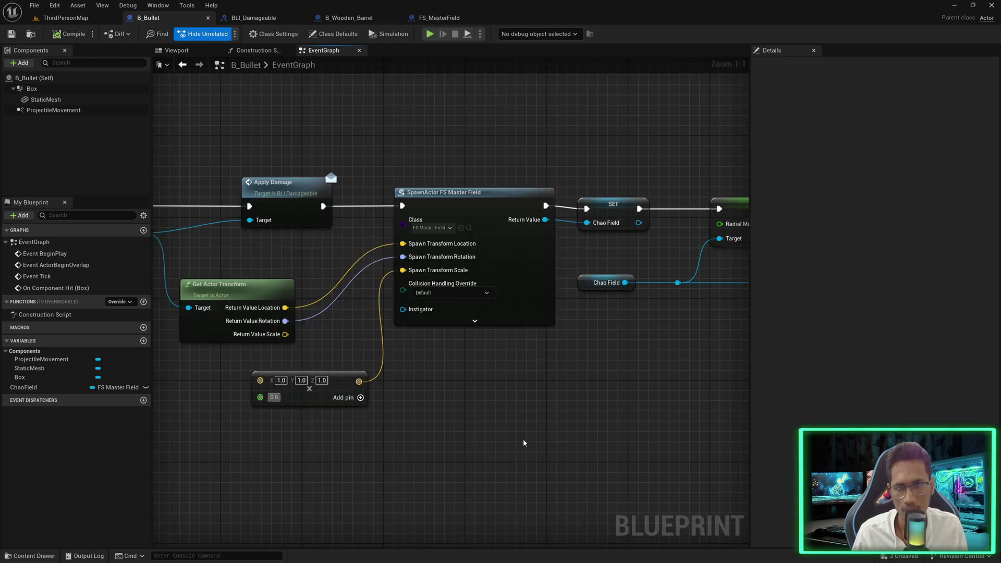
right_click_drag(514, 425, 360, 437)
- Back in ThirdPersonMap, fracture the barrel piece SM_Barrel_2 with the Radial method, using 5 angular steps, radius 50 and 5 radial steps
left_click(79, 23)
key("w")
right_click_drag(365, 196, 302, 182)
key("s")
left_click(467, 296)
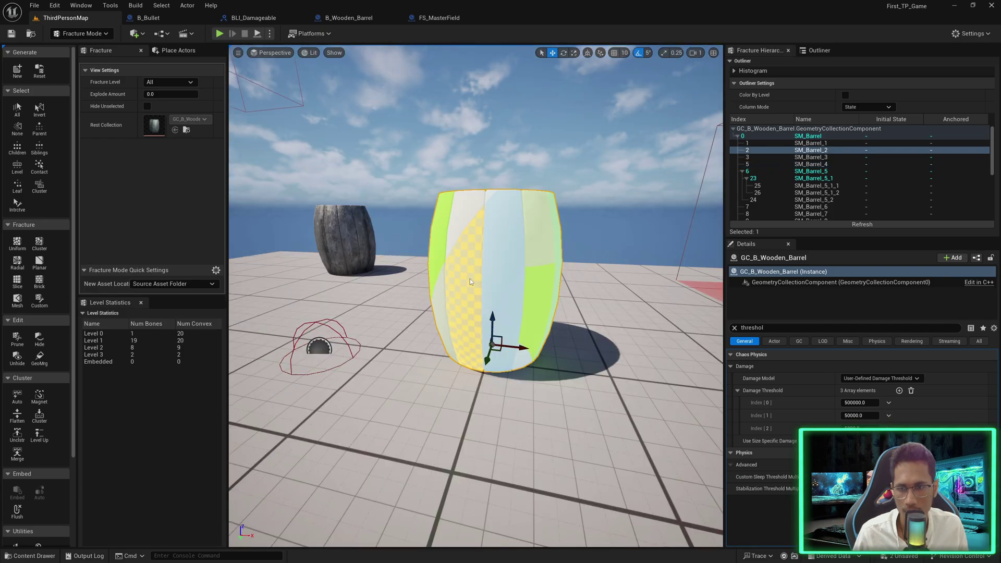
left_click(18, 263)
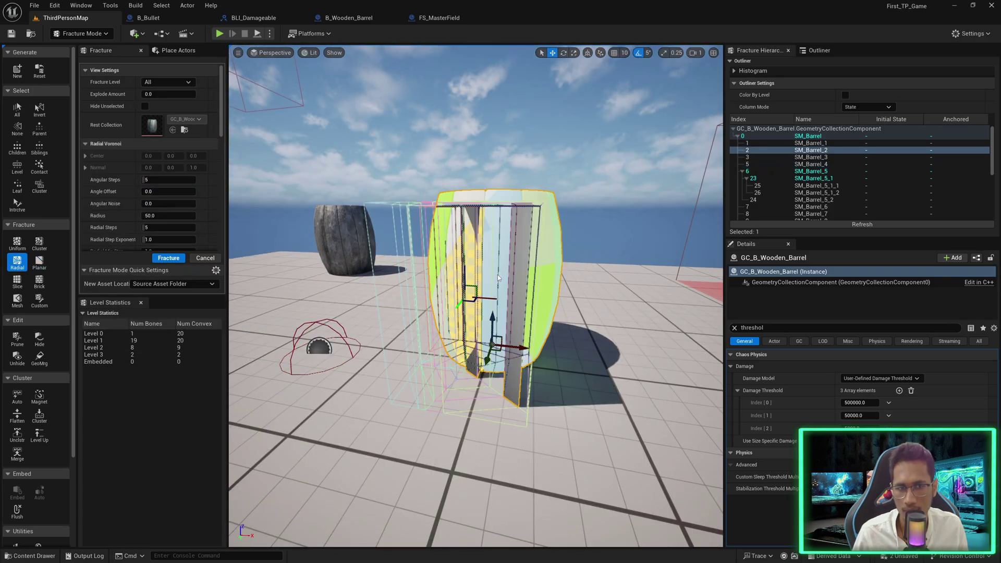
left_click(168, 258)
- Play-test the radially fractured barrel by shooting it and walking up to examine how the pieces separate, and stop playing
left_click(219, 34)
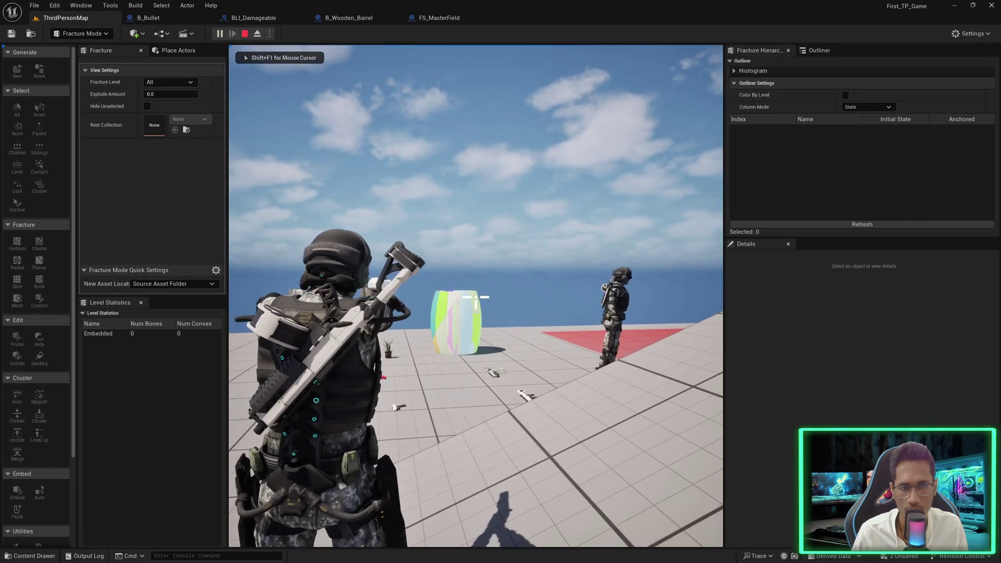
left_click(475, 297)
key("w")
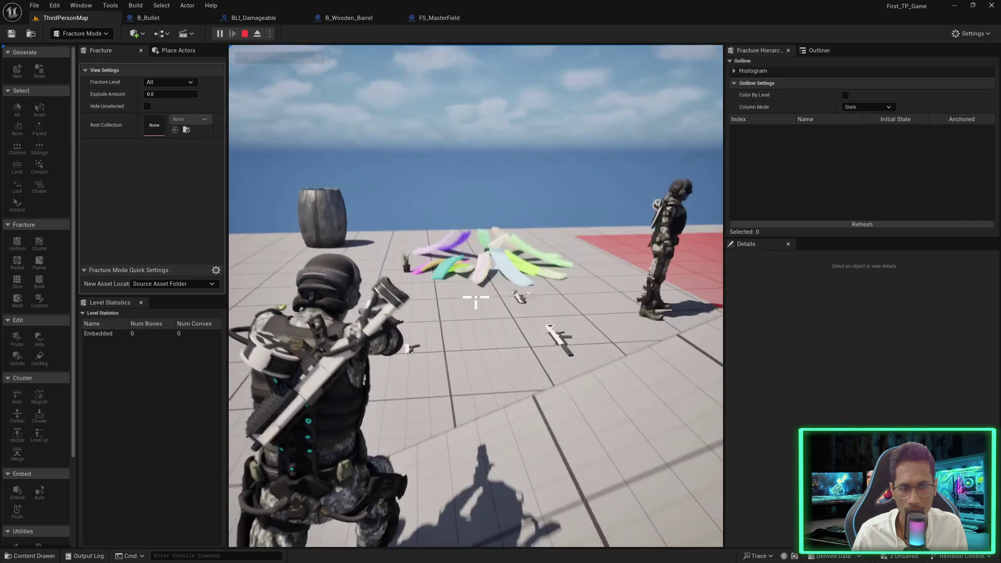
key("w")
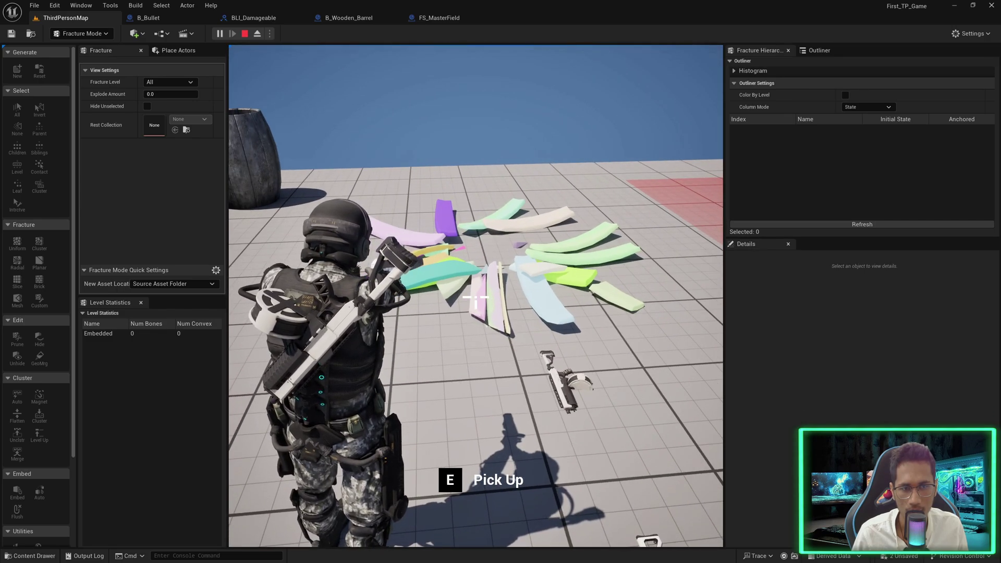
key("w")
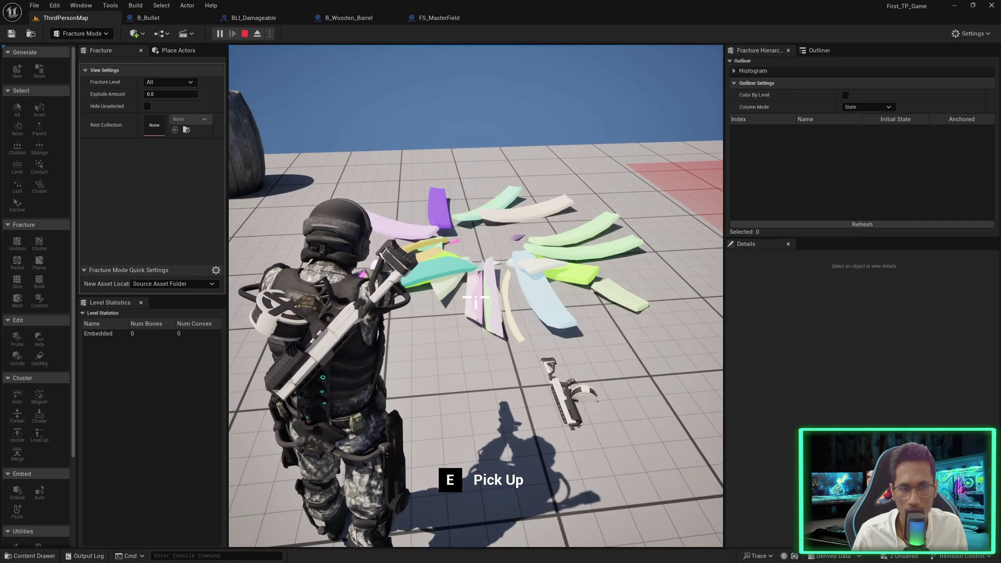
key("Escape")
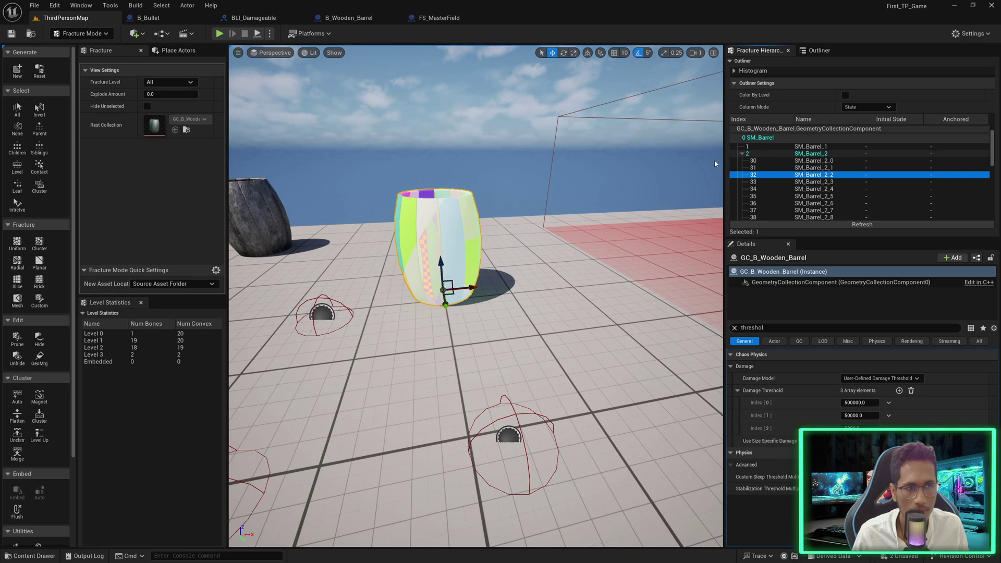
- Examine the SM_Barrel_2 cluster and its child piece SM_Barrel_2_4 in the fracture hierarchy
left_click(751, 155)
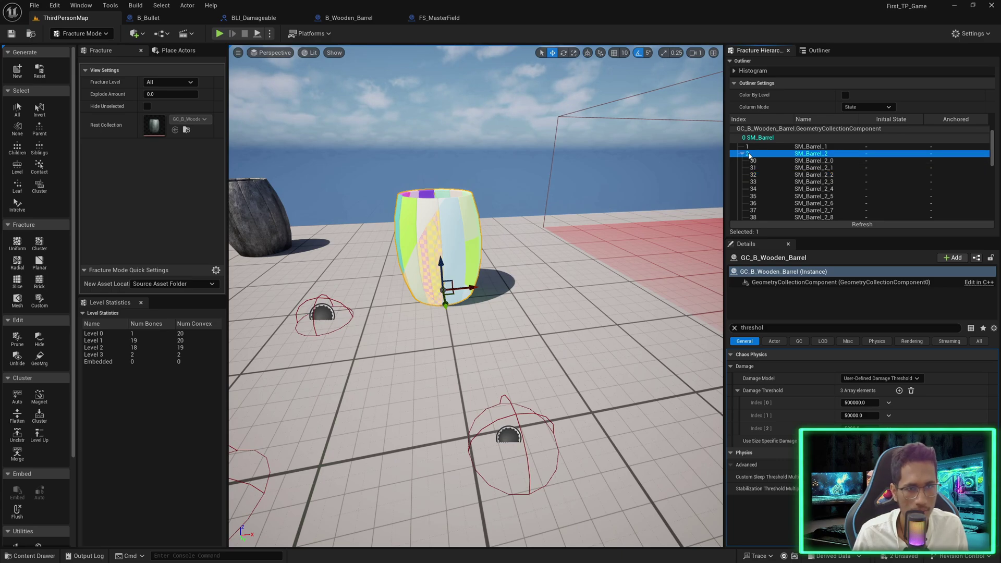
scroll(764, 172, "down", 2)
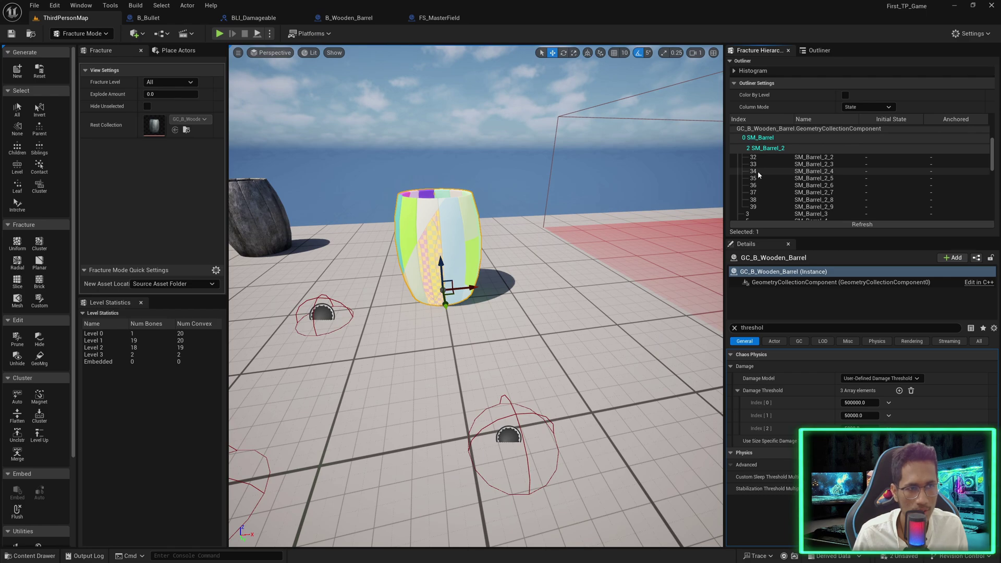
left_click(758, 171)
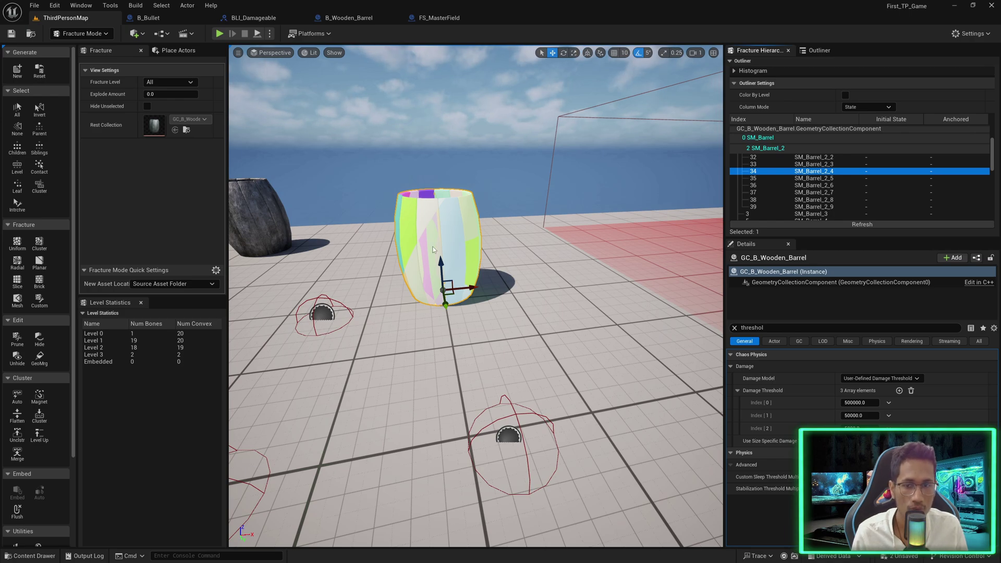
scroll(781, 172, "up", 1)
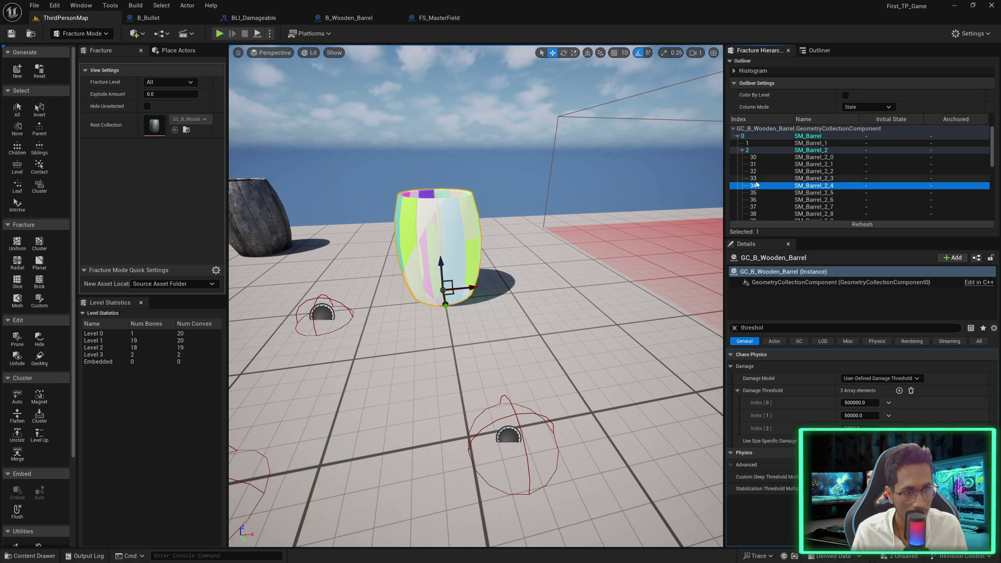
- Select the barrel piece SM_Barrel_2_2 and start a Uniform fracture on it
left_click(434, 236)
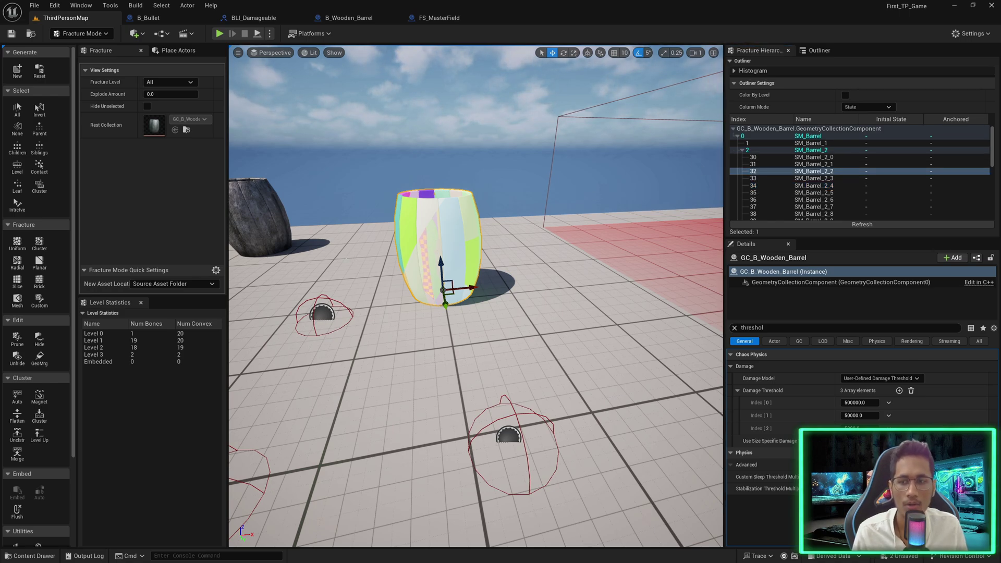
left_click(17, 242)
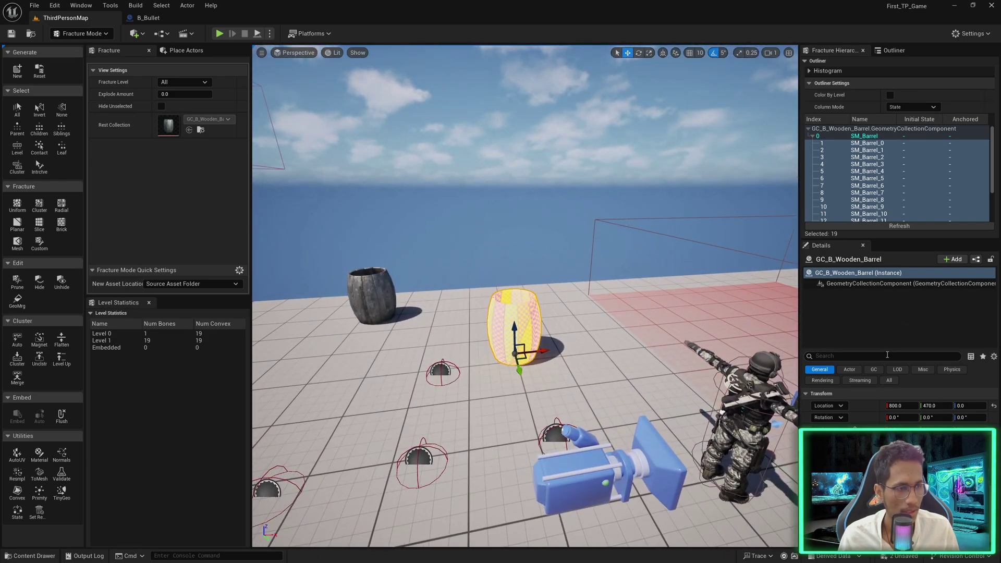
- Filter the barrel's geometry collection component properties by "color" and turn off Show Bone Colors
left_click(904, 283)
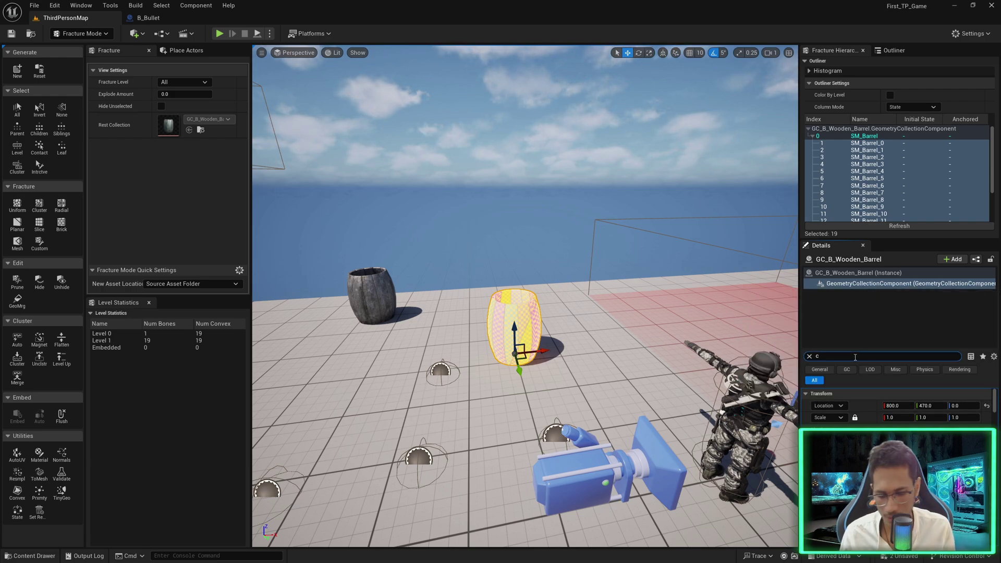
left_click_drag(856, 348, 861, 293)
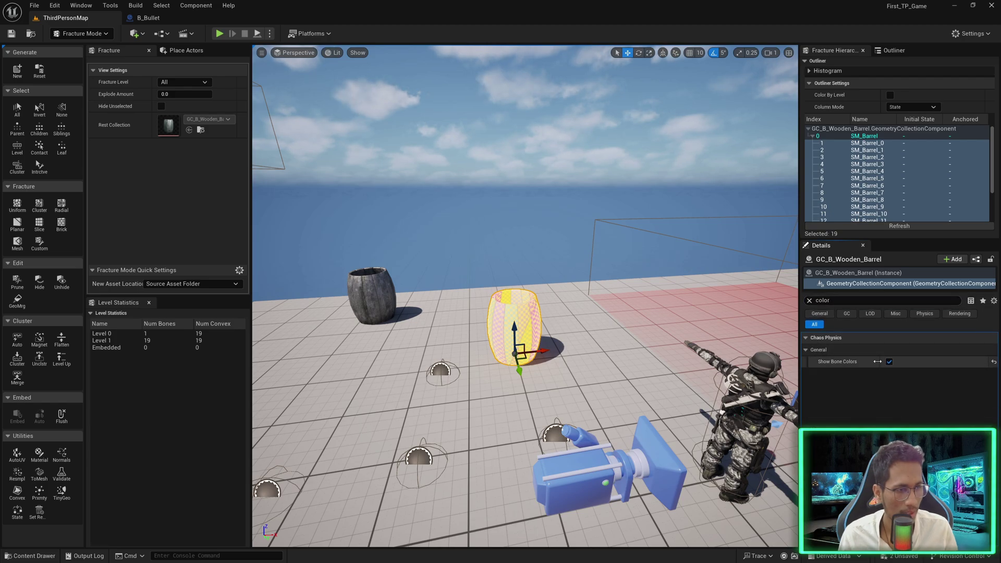
left_click(888, 362)
left_click(625, 354)
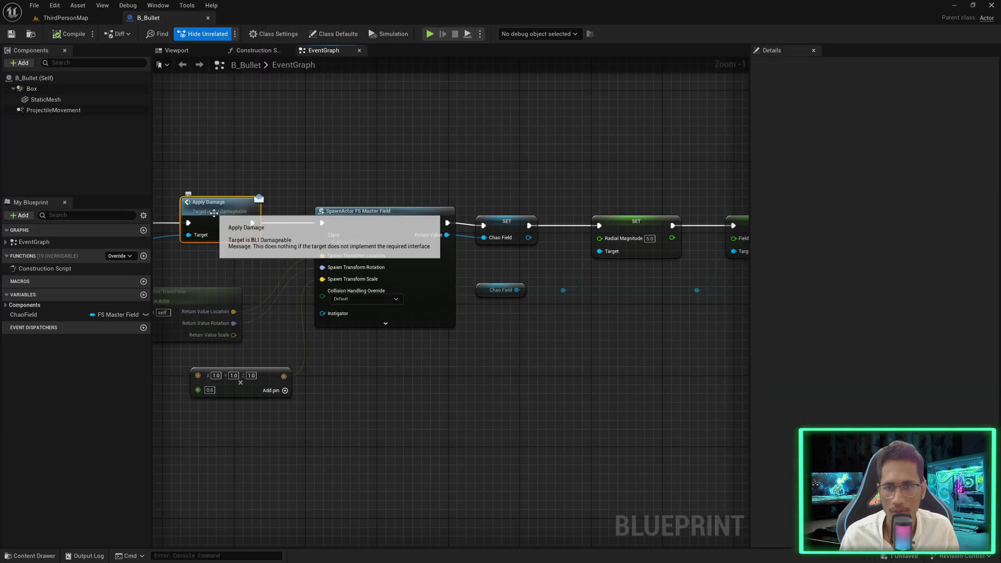
- Open the B_Wooden_Barrel blueprint from ThirdPerson/Blueprints/Spawners and select its SM_Barrel component in the blueprint viewport
key("ctrl+space")
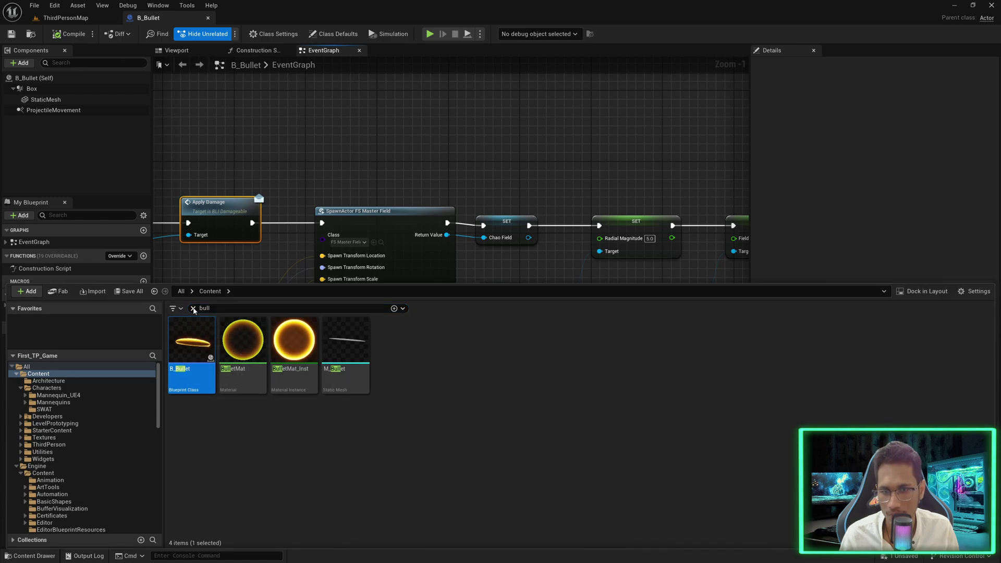
left_click(193, 308)
double_click(502, 341)
double_click(200, 347)
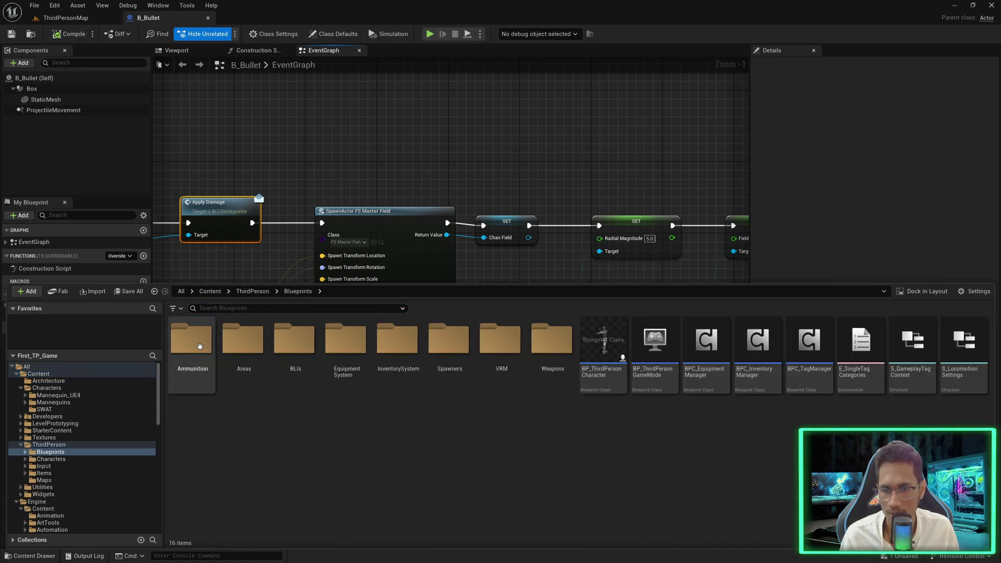
double_click(449, 341)
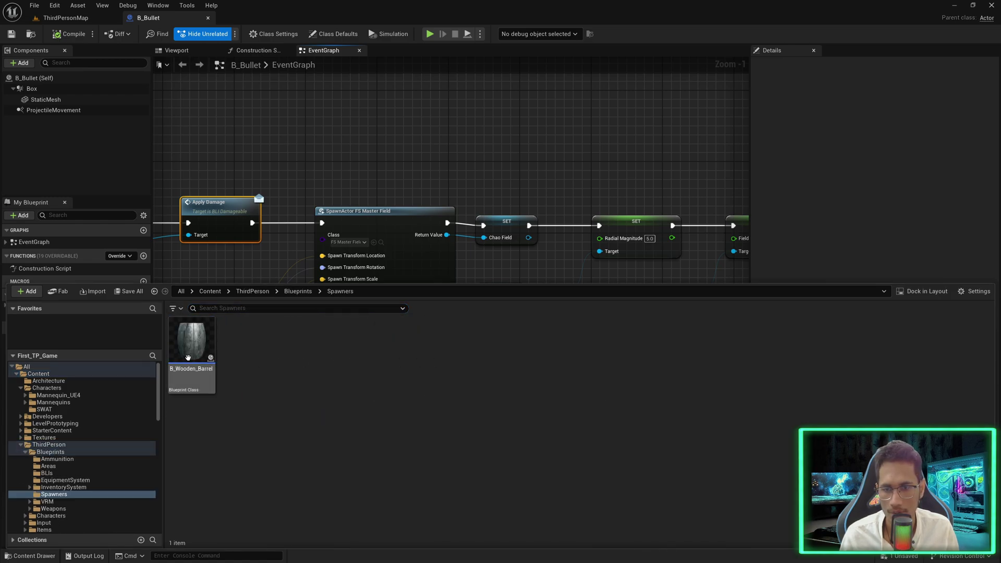
double_click(188, 357)
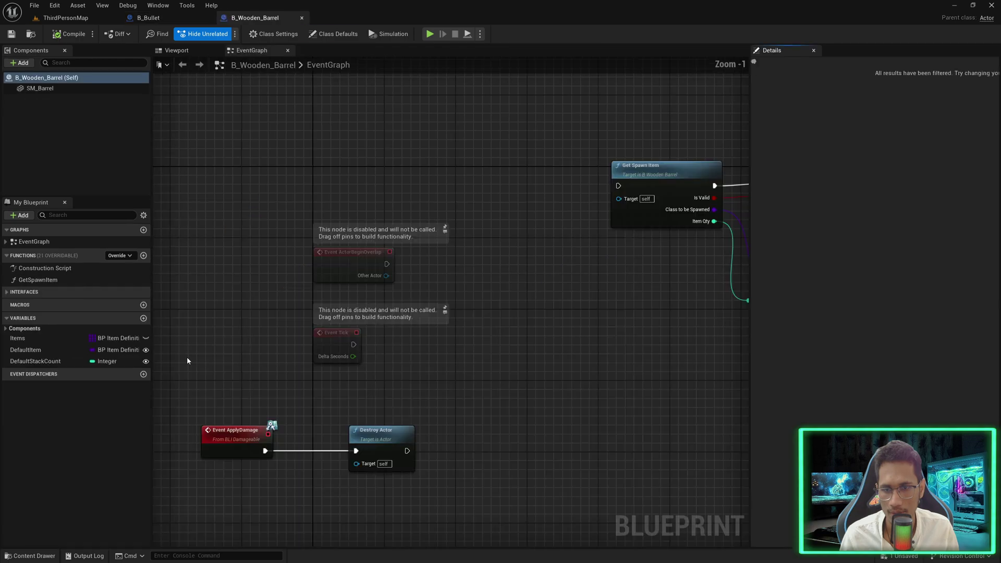
left_click(177, 50)
left_click(54, 90)
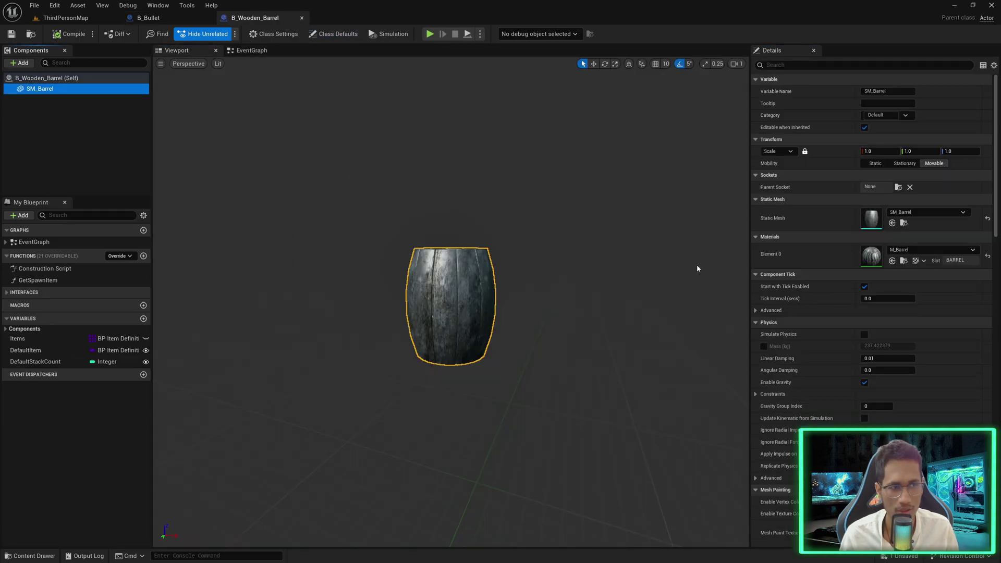
- Add the GC_B_Wooden_Barrel geometry collection from Items/Barrels/SM_Barrel_SM_Barrel to the blueprint as the root component above SM_Barrel
key("ctrl+space")
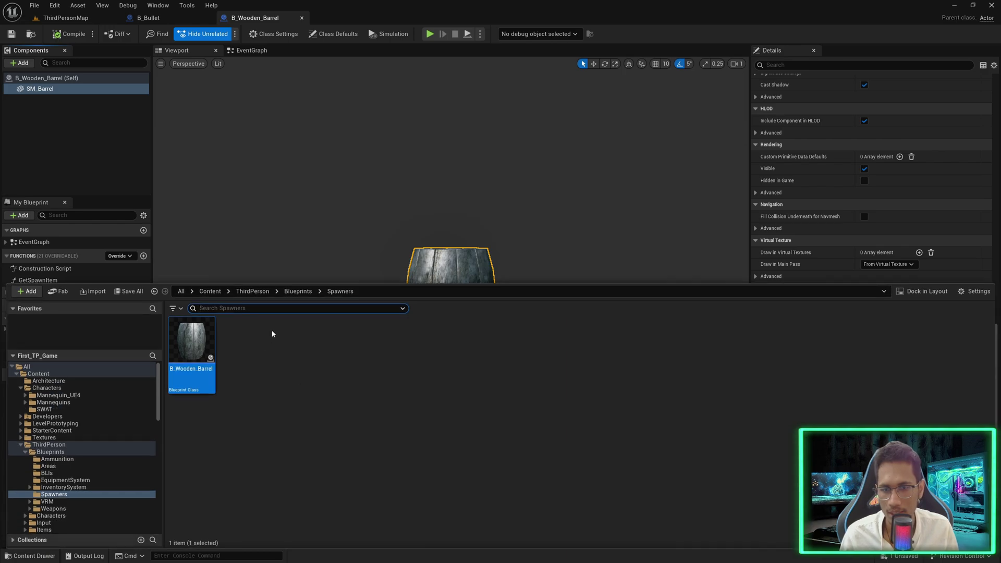
left_click(297, 292)
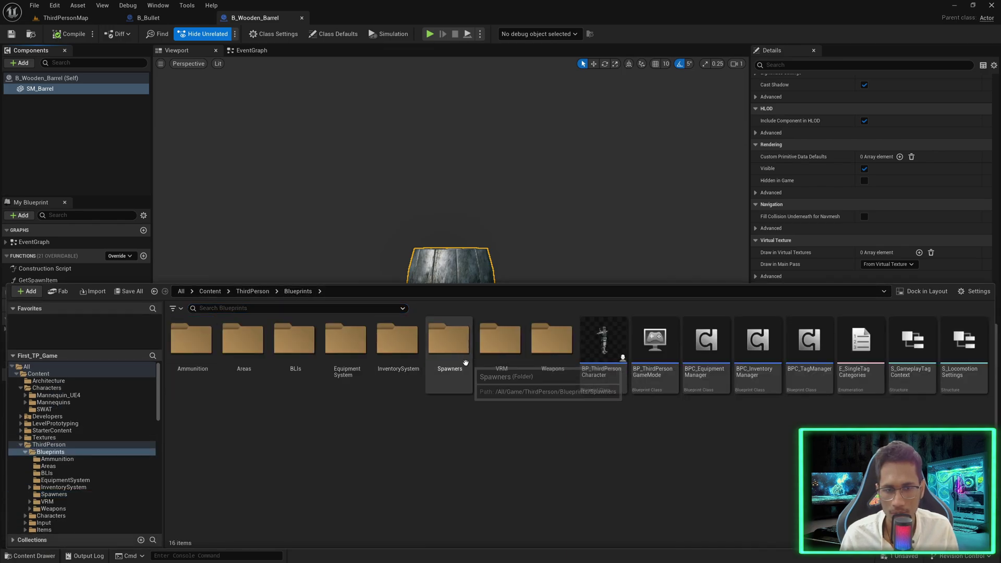
scroll(53, 505, "down", 3)
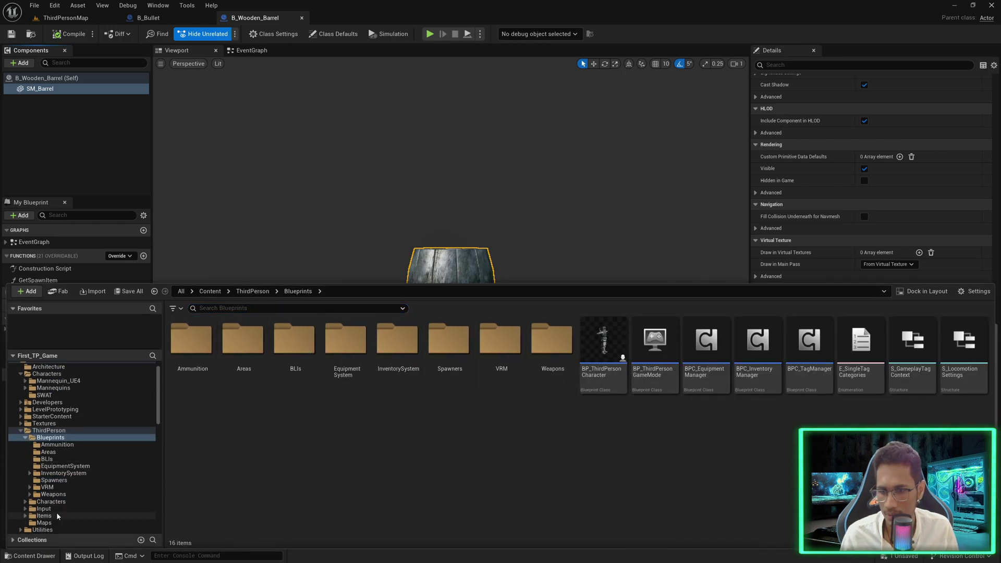
left_click(44, 488)
double_click(294, 344)
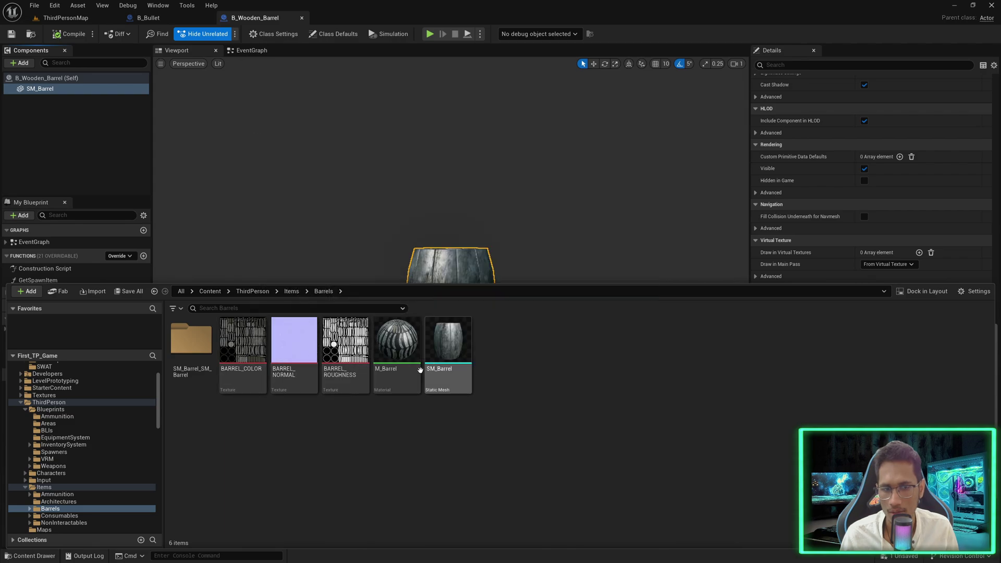
double_click(198, 347)
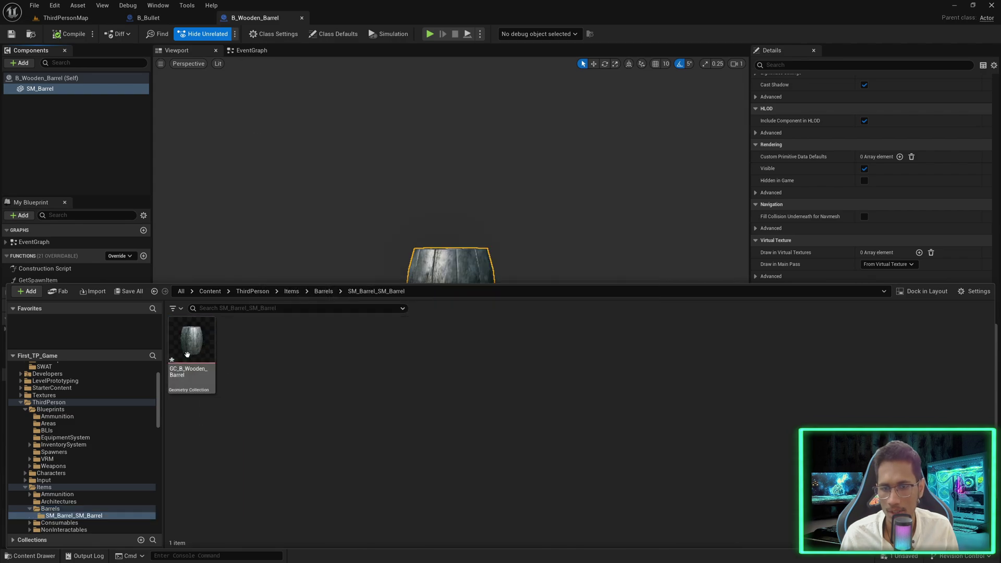
left_click_drag(191, 356, 44, 91)
- Delete the SM_Barrel static mesh component, select GC_B_Wooden_Barrel and compile the blueprint
left_click(61, 101)
left_click(47, 100)
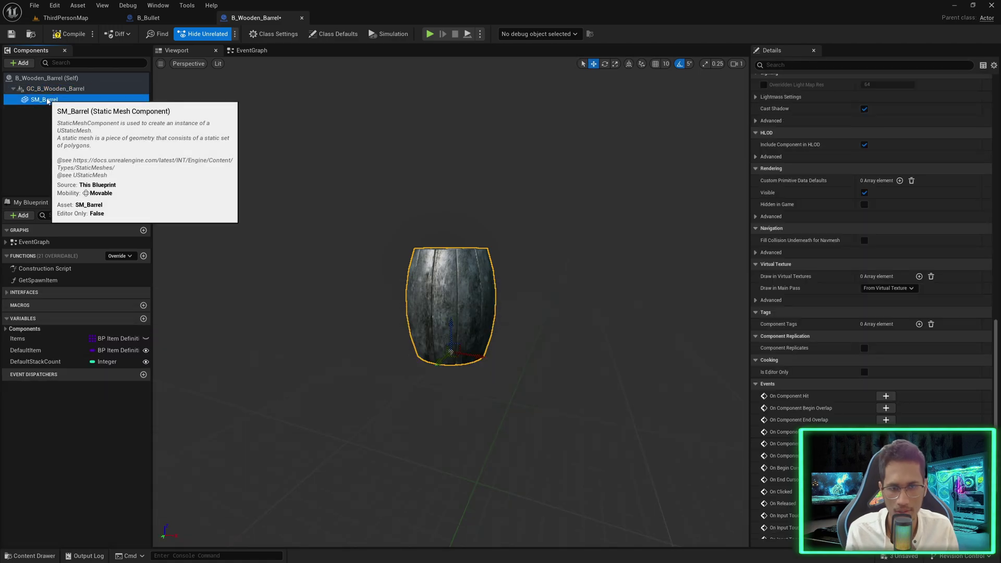
key("Delete")
left_click(52, 88)
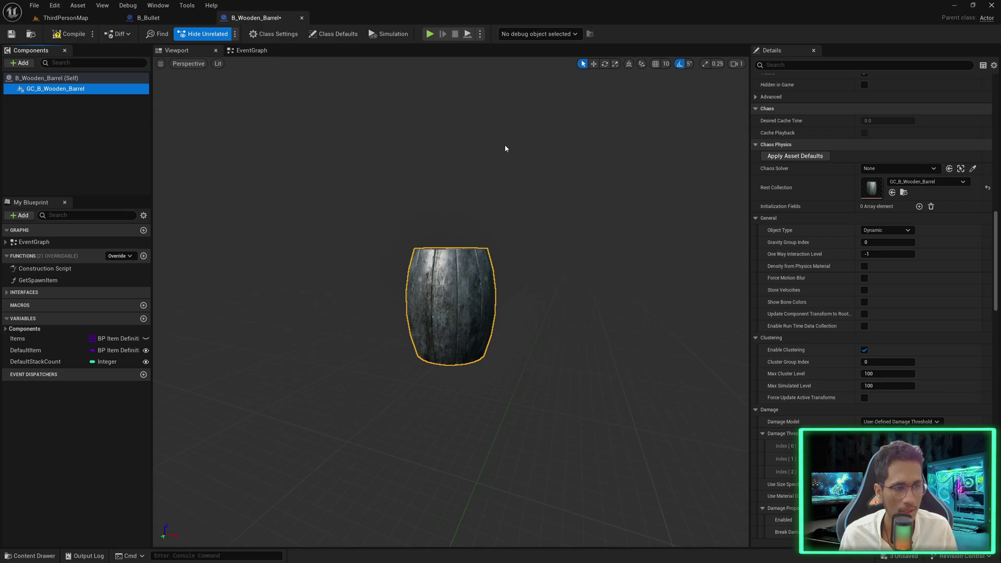
left_click(70, 34)
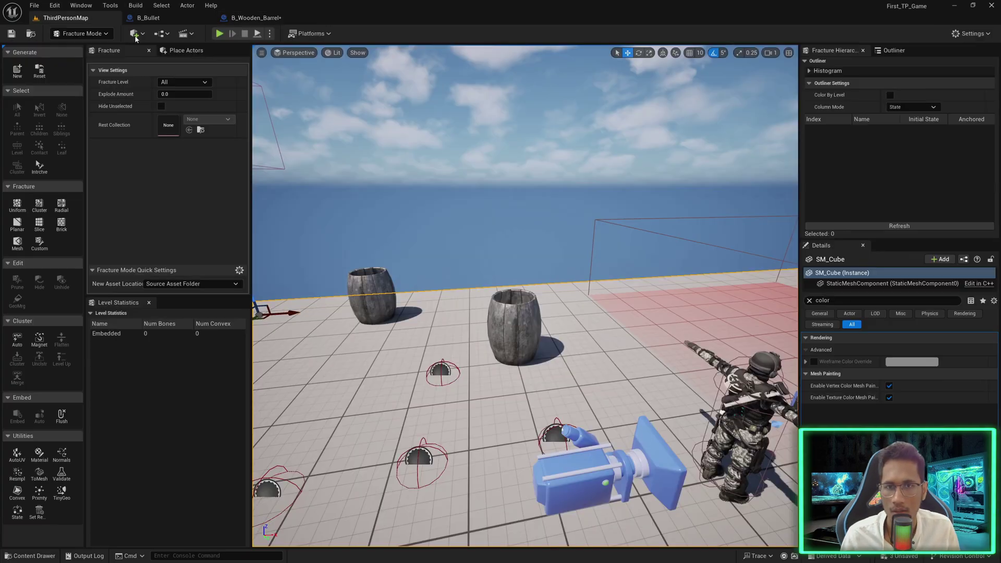
- Delete both existing wooden barrels from ThirdPersonMap
right_click_drag(521, 292, 521, 292)
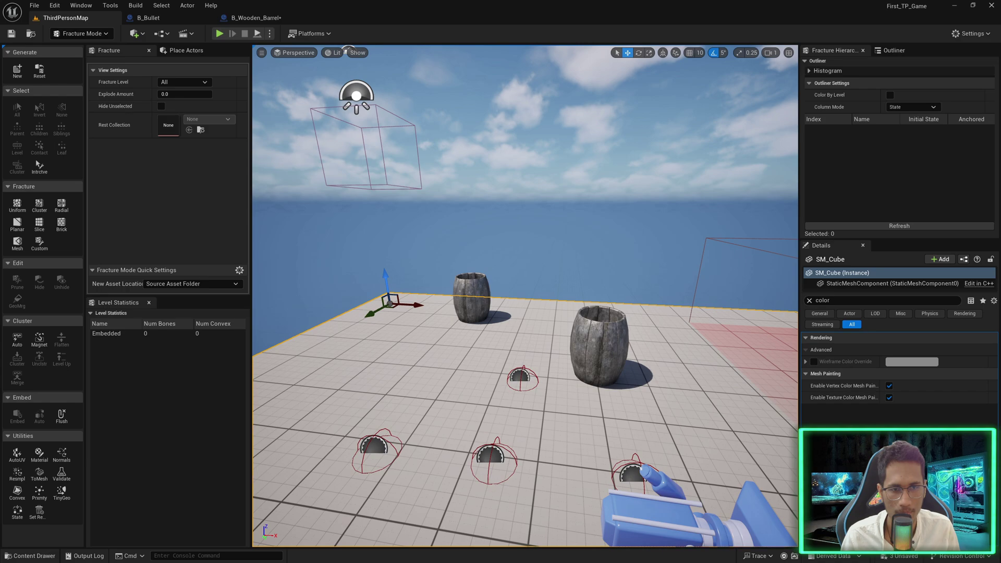
left_click(471, 299)
left_click(589, 340, "ctrl")
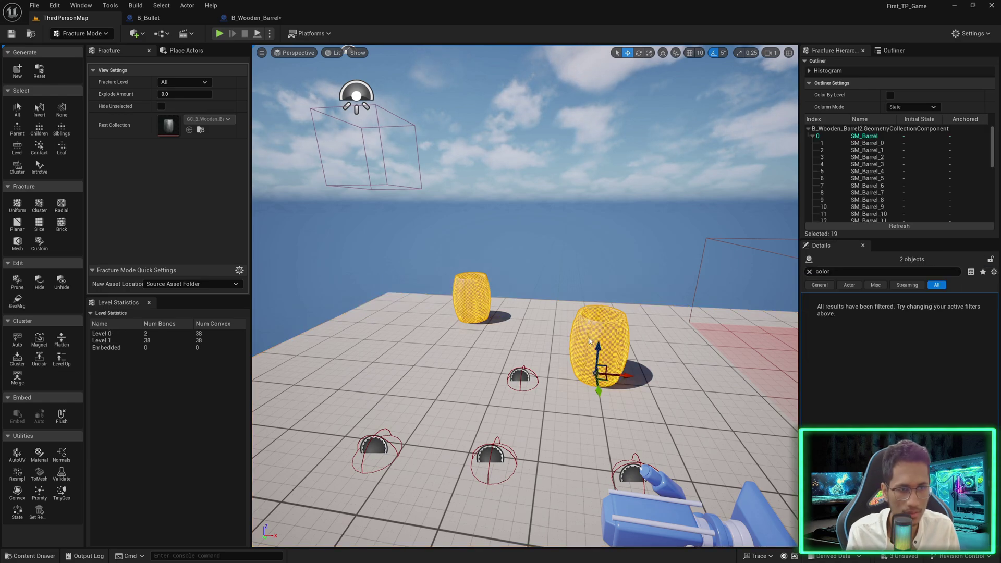
key("Delete")
- Switch the level editor to Selection mode and close Place Actors
left_click(82, 34)
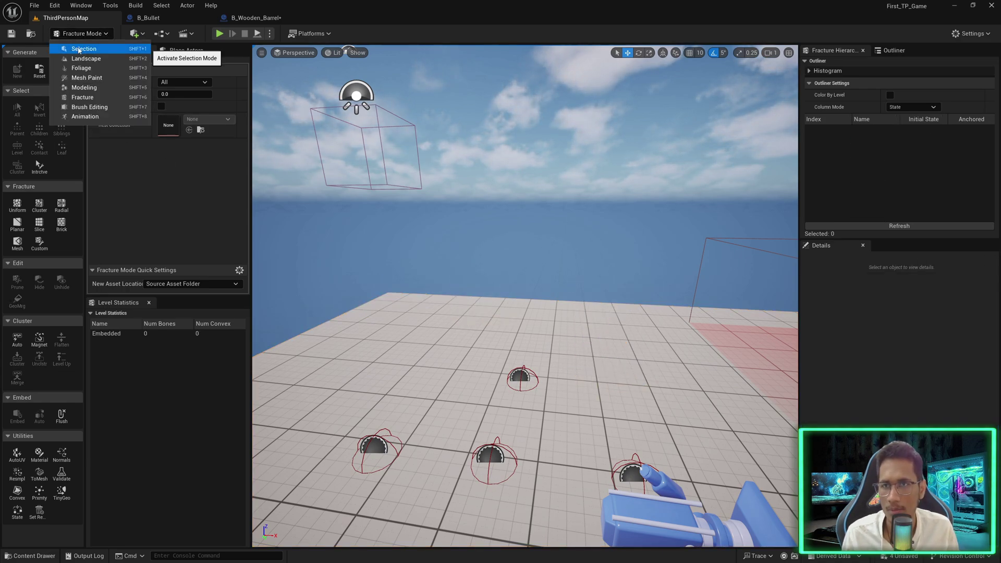
left_click(78, 46)
left_click(97, 5)
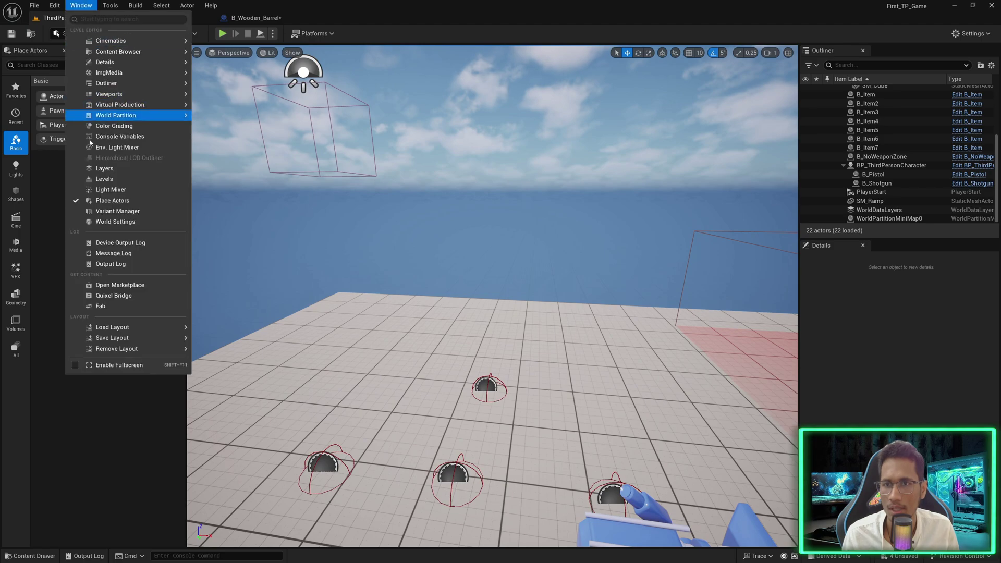
left_click(105, 201)
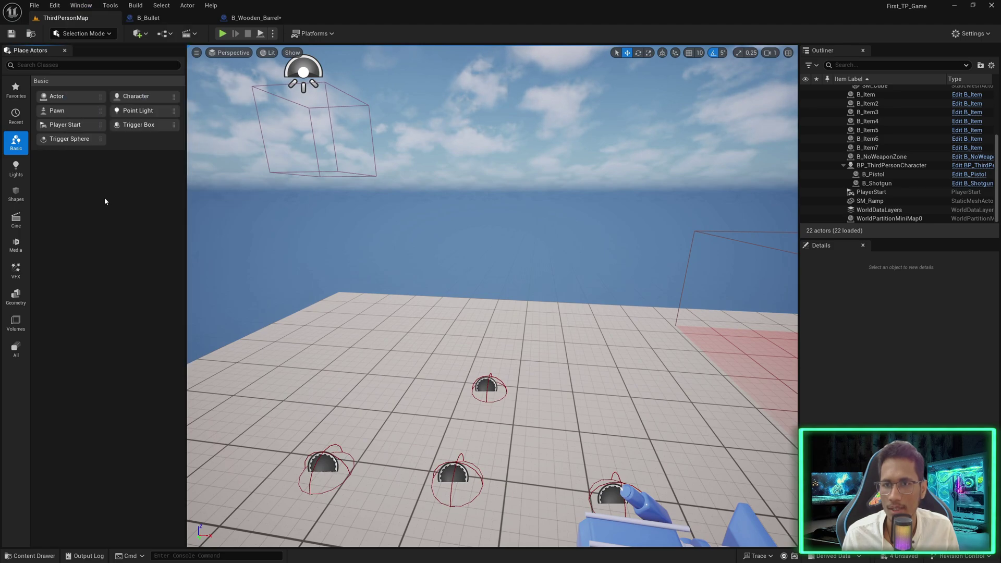
left_click(65, 50)
- Place two B_Wooden_Barrel actors side by side on the map floor and play-test the level
key("ctrl+space")
left_click_drag(192, 402, 311, 357)
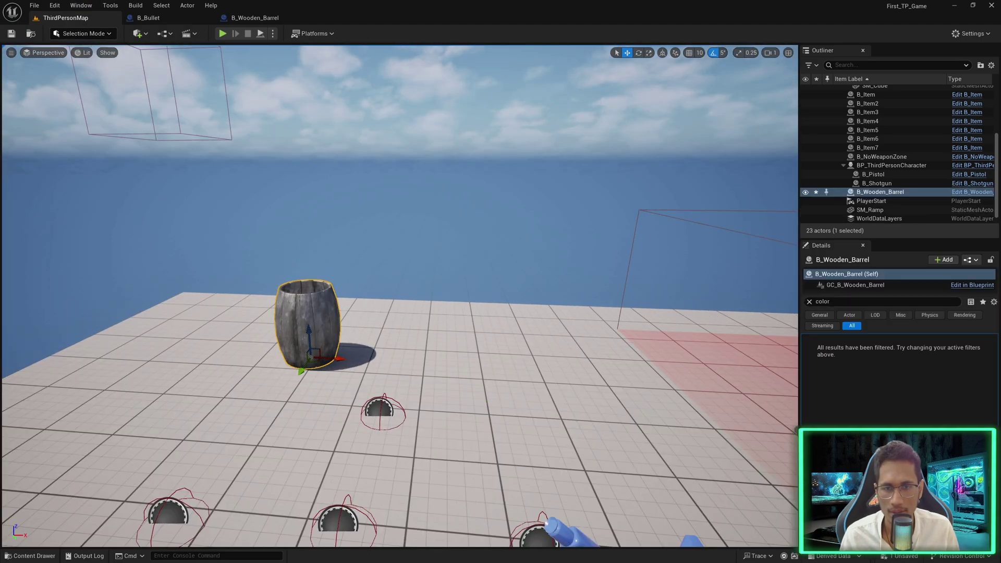
key("ctrl+space")
left_click_drag(193, 412, 486, 355)
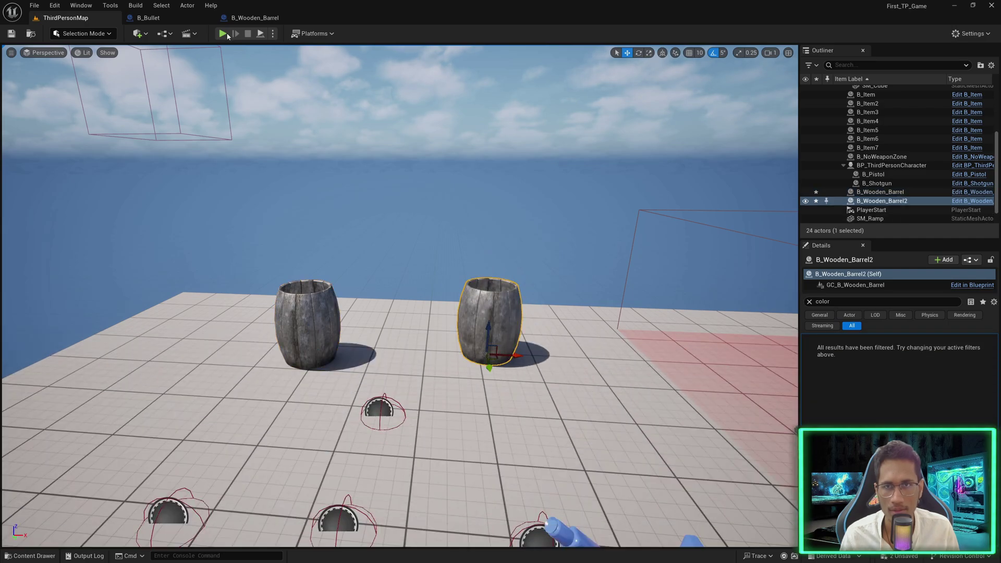
left_click(222, 33)
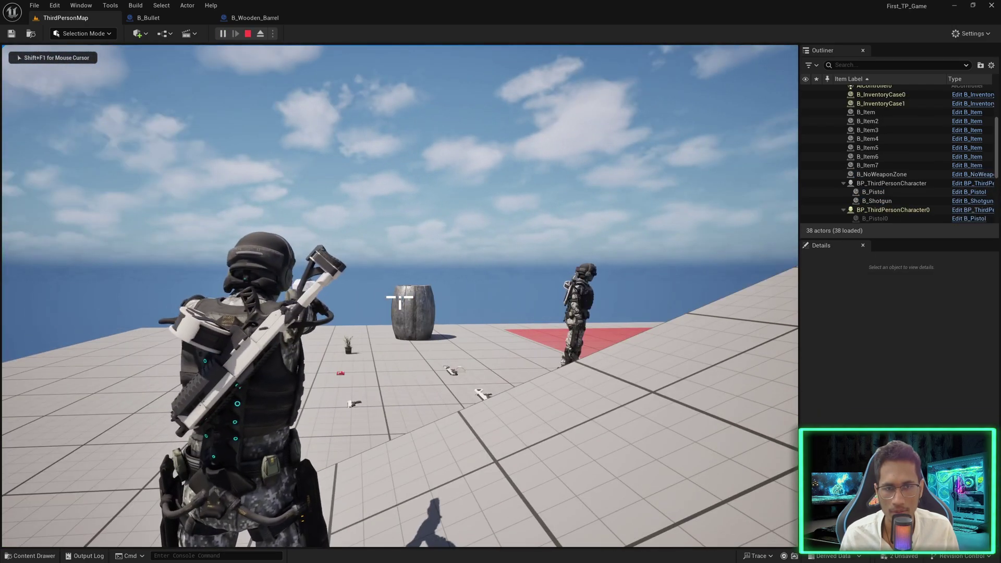
left_click(399, 297)
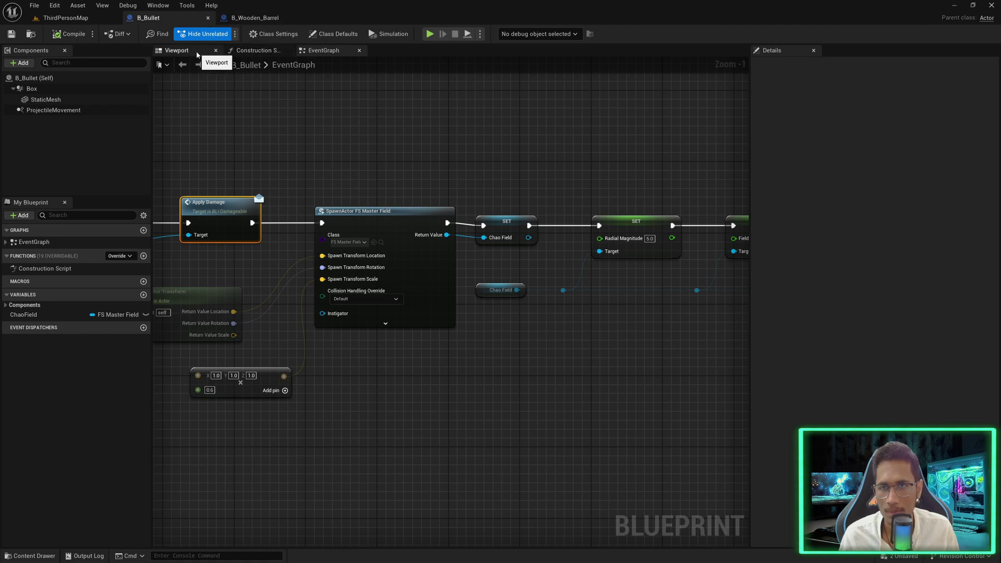
- In the B_Wooden_Barrel event graph, disconnect Destroy Actor from Event ApplyDamage and connect a Set Life Span node in its place
left_click(248, 18)
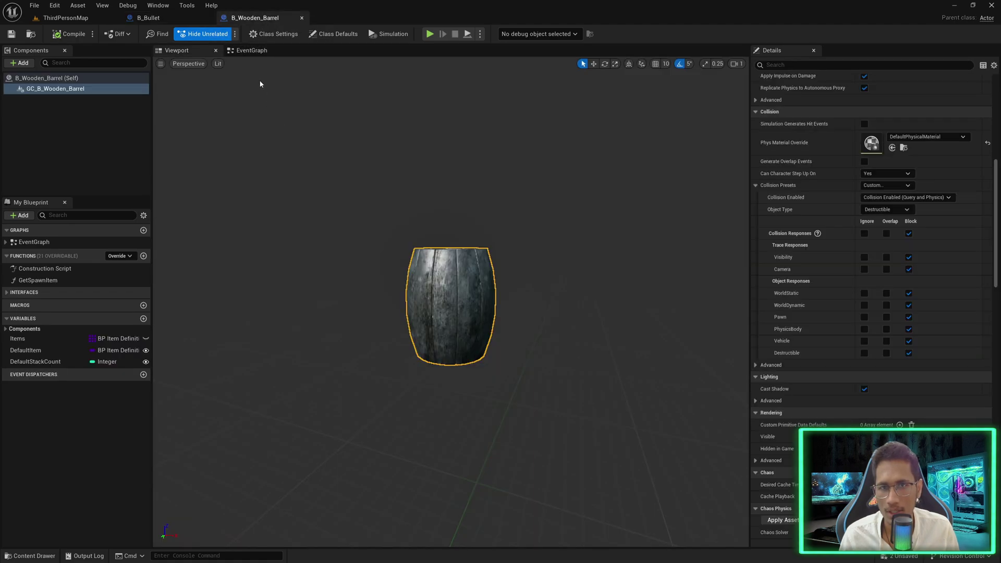
left_click(258, 50)
scroll(516, 304, "up", 1)
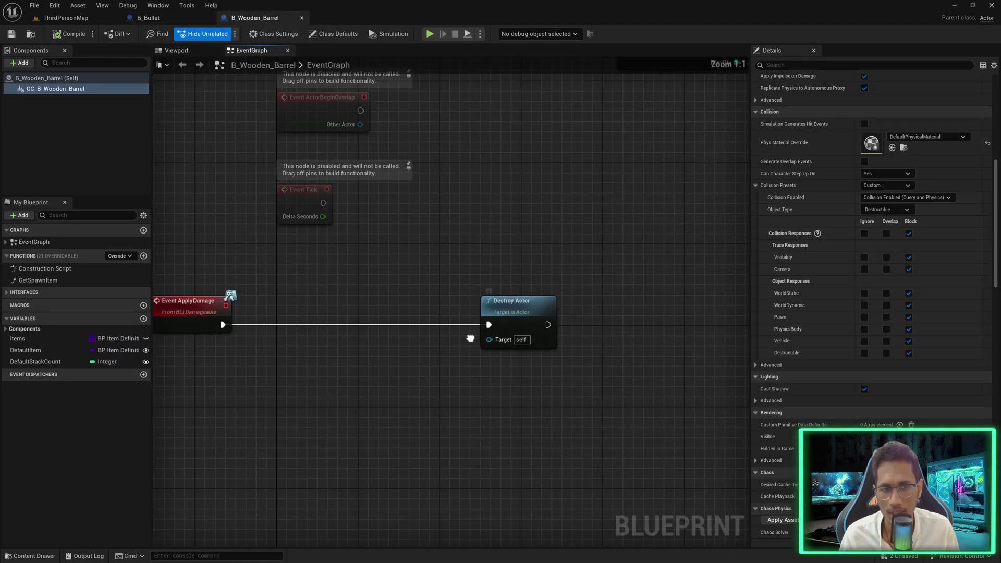
right_click_drag(240, 321, 304, 326)
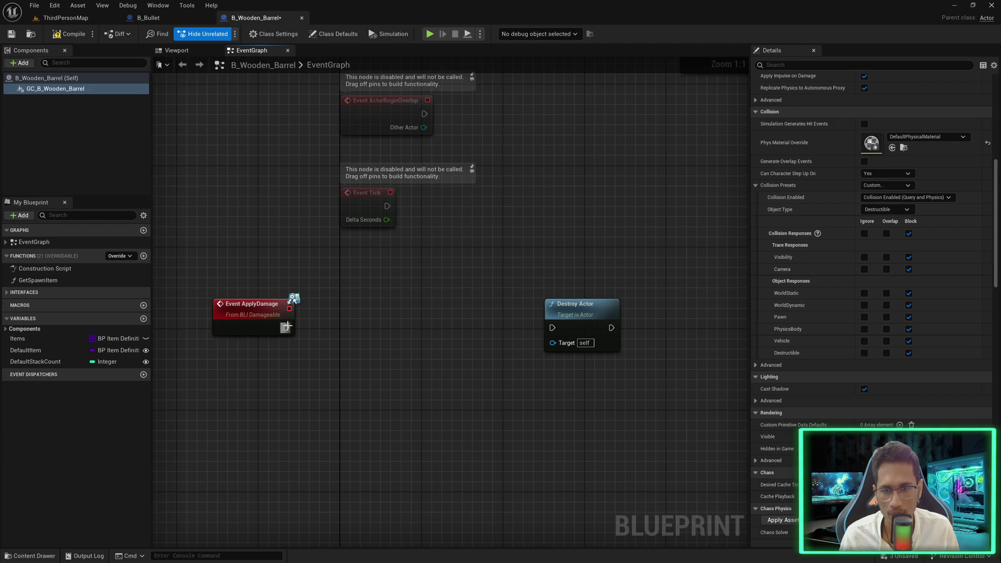
left_click_drag(356, 328, 356, 328)
type("se")
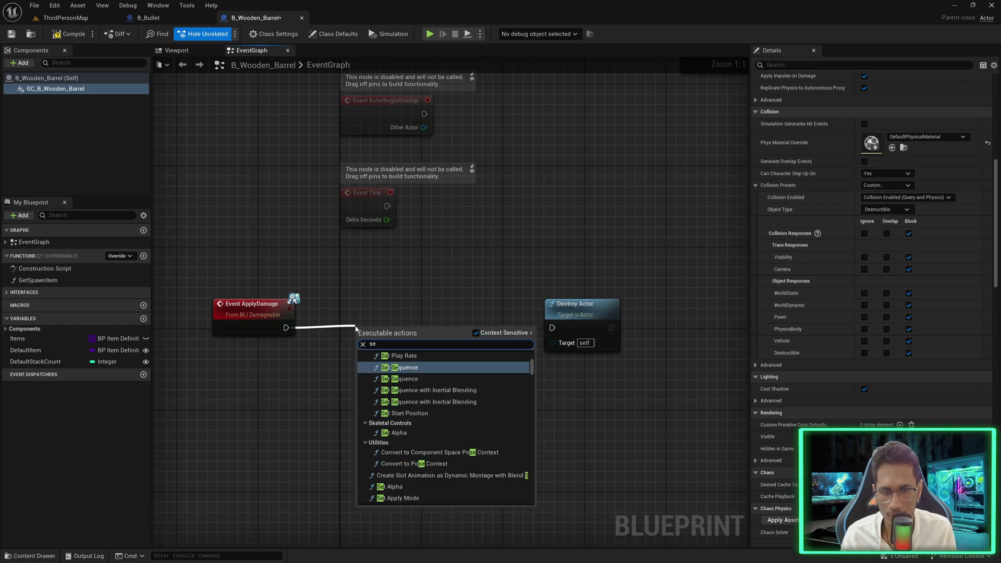
type("t life")
key("Return")
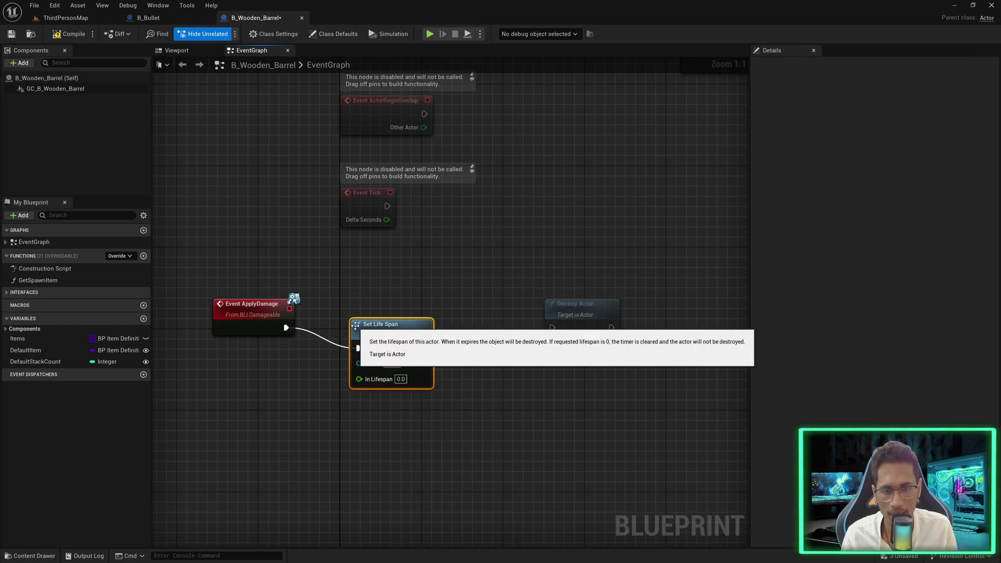
left_click_drag(372, 327, 486, 329)
- Delete the Destroy Actor node and set the In Lifespan value of Set Life Span to 1
left_click(583, 312)
key("Delete")
left_click(472, 359)
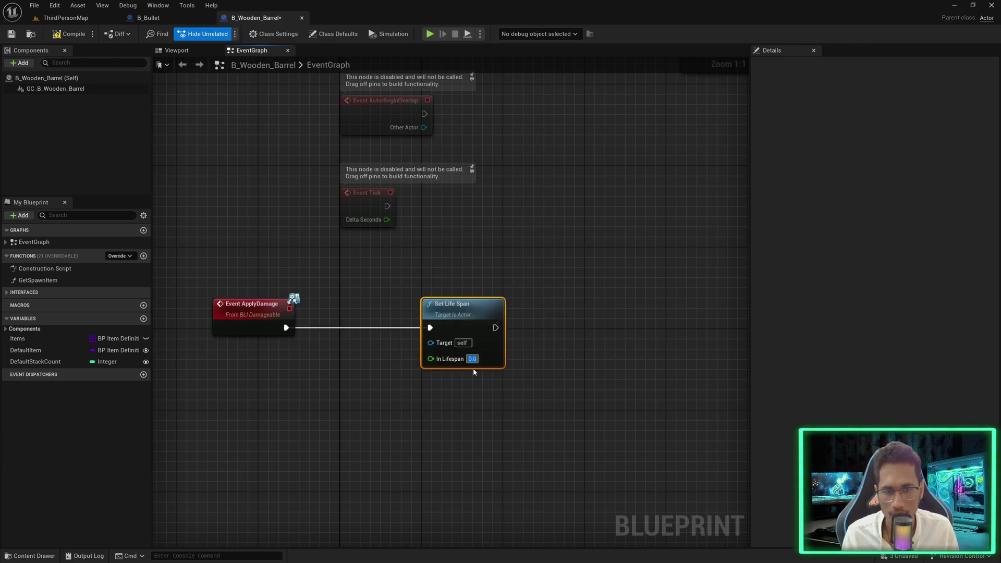
type("1")
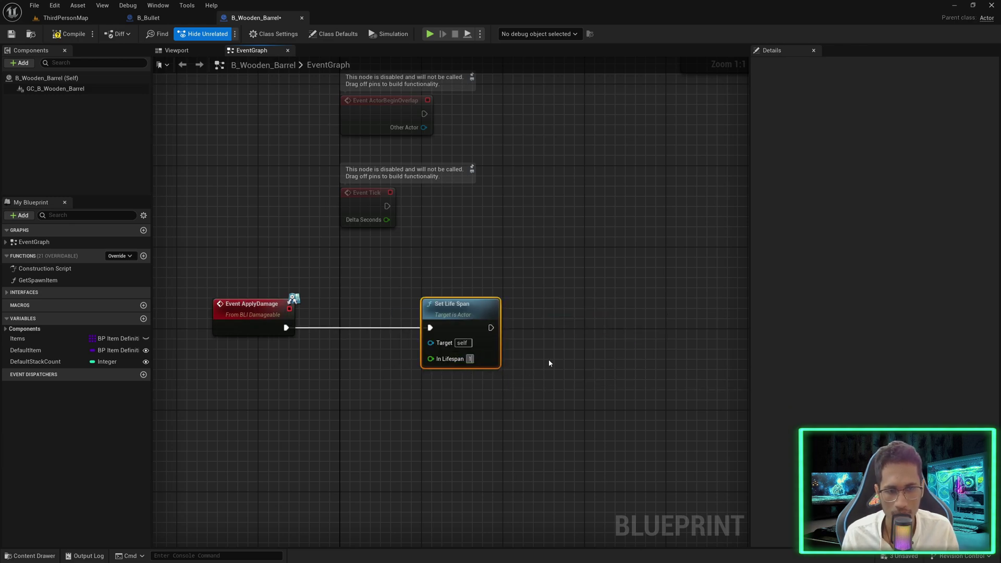
left_click(549, 358)
- Compile B_Wooden_Barrel and play-test the level, shooting the barrels and walking up to the debris
left_click(437, 36)
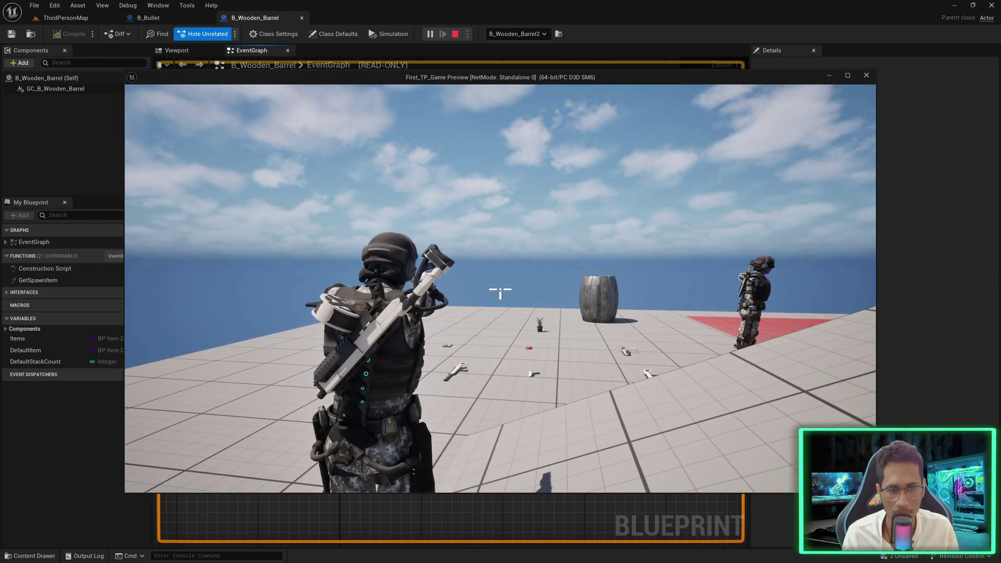
key("Escape")
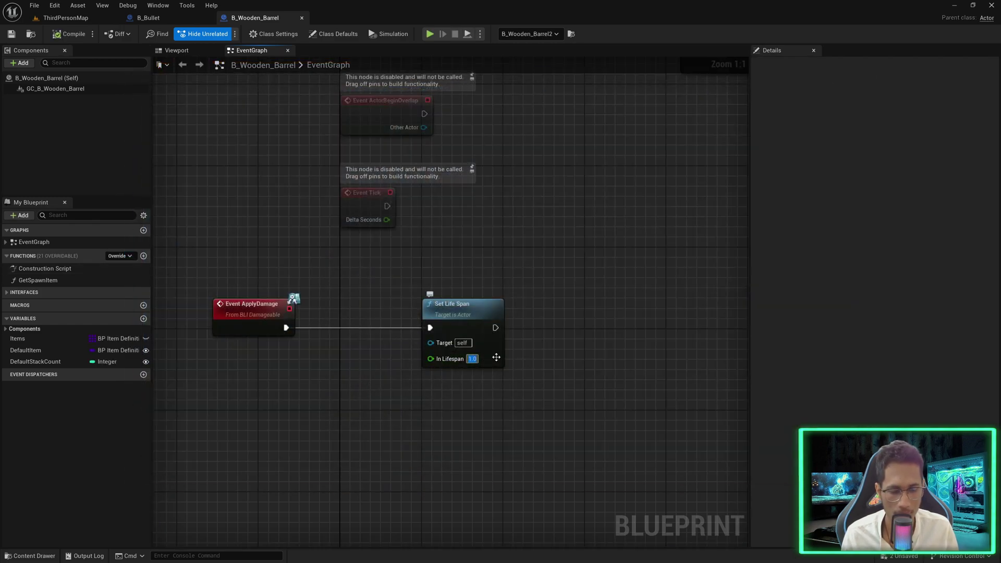
left_click(429, 34)
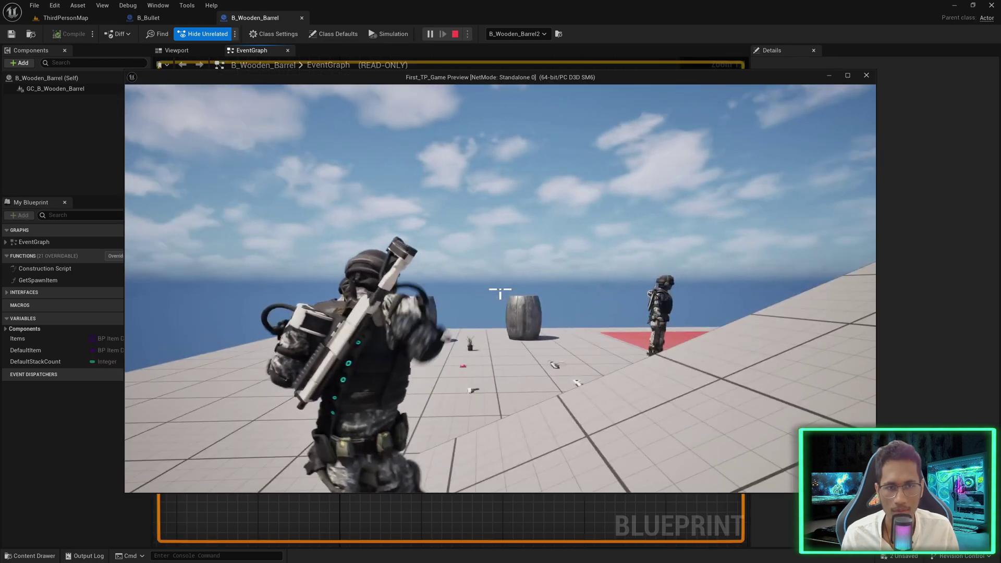
left_click(499, 292)
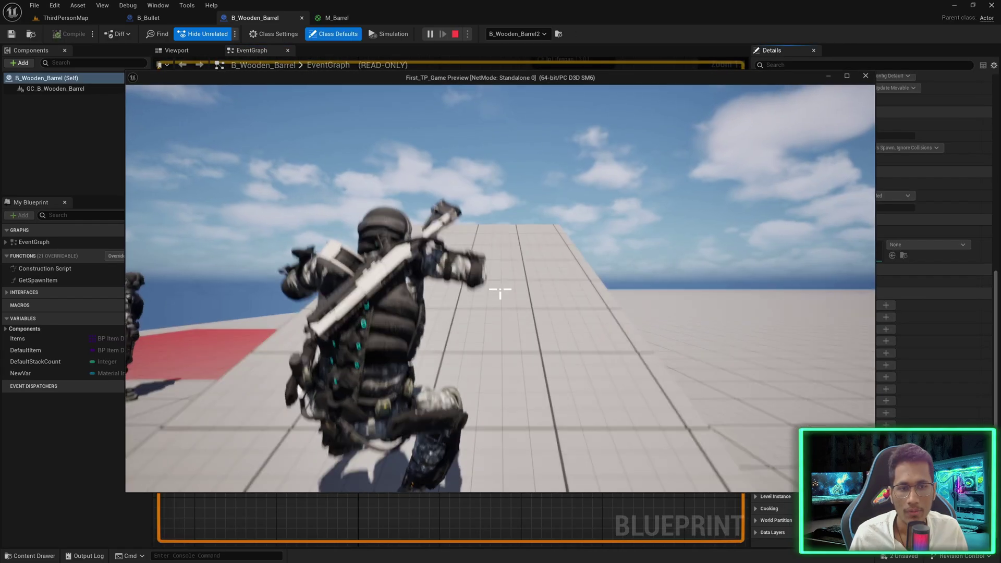
key("w")
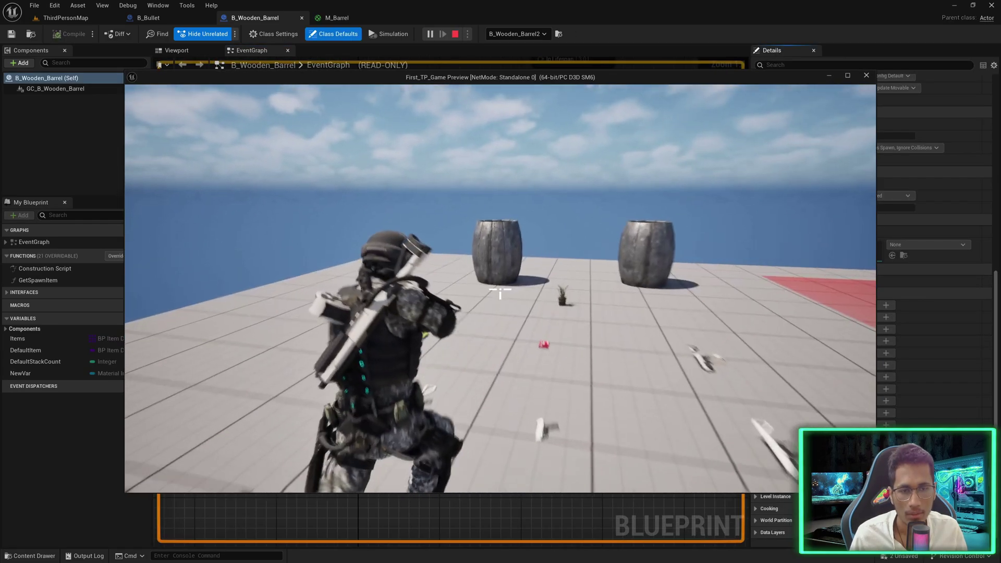
left_click(500, 292)
key("w")
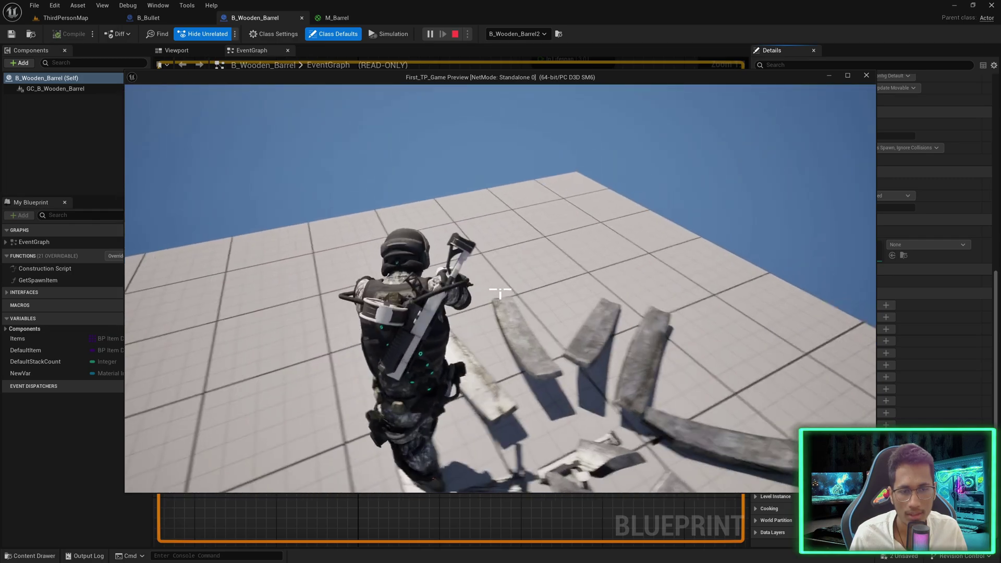
key("Escape")
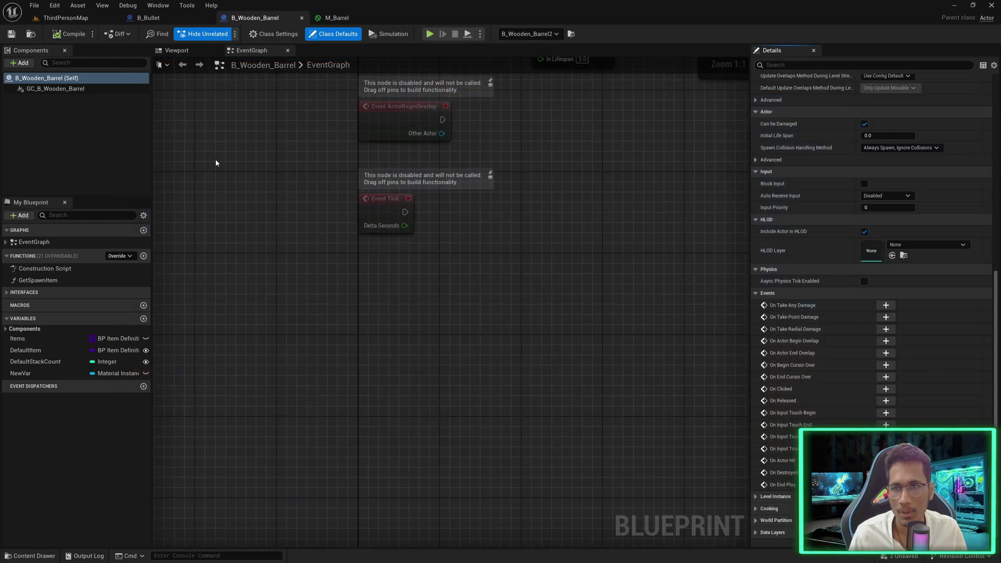
- Set the GC_B_Wooden_Barrel component's collision response to Pawn to Ignore and play-test shooting a barrel and walking through its pieces
left_click(79, 92)
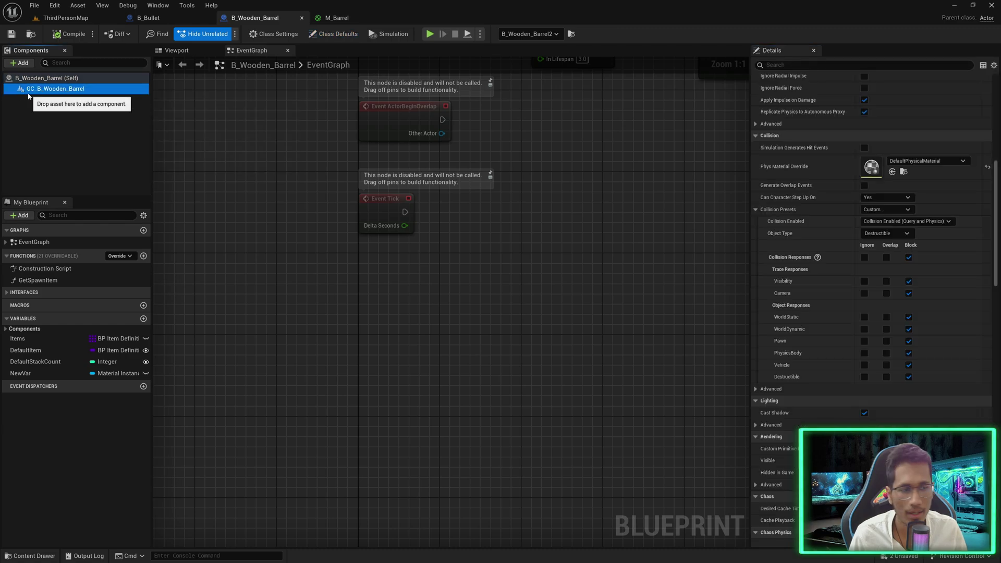
left_click(864, 342)
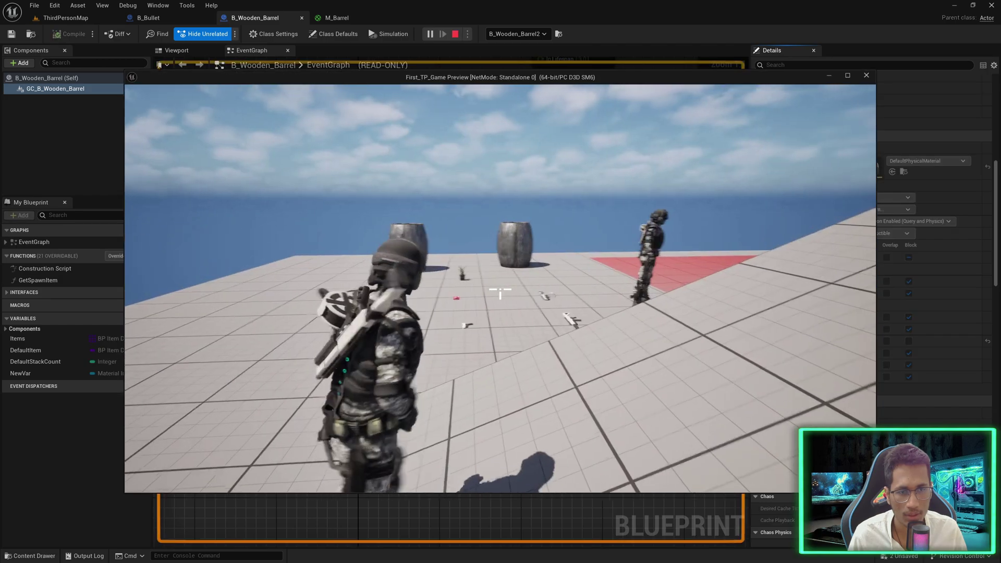
key("w")
key("w")
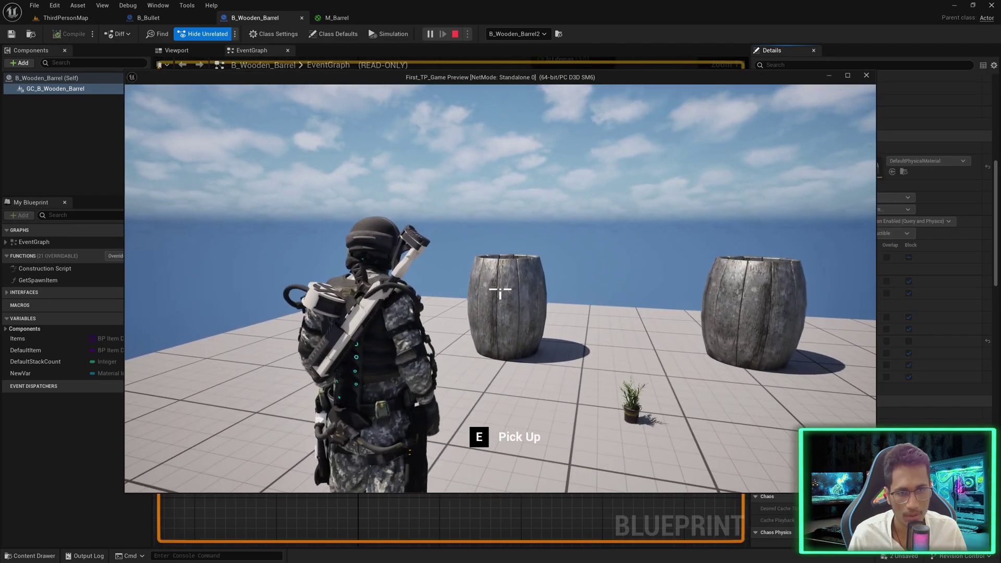
key("1")
left_click(500, 290)
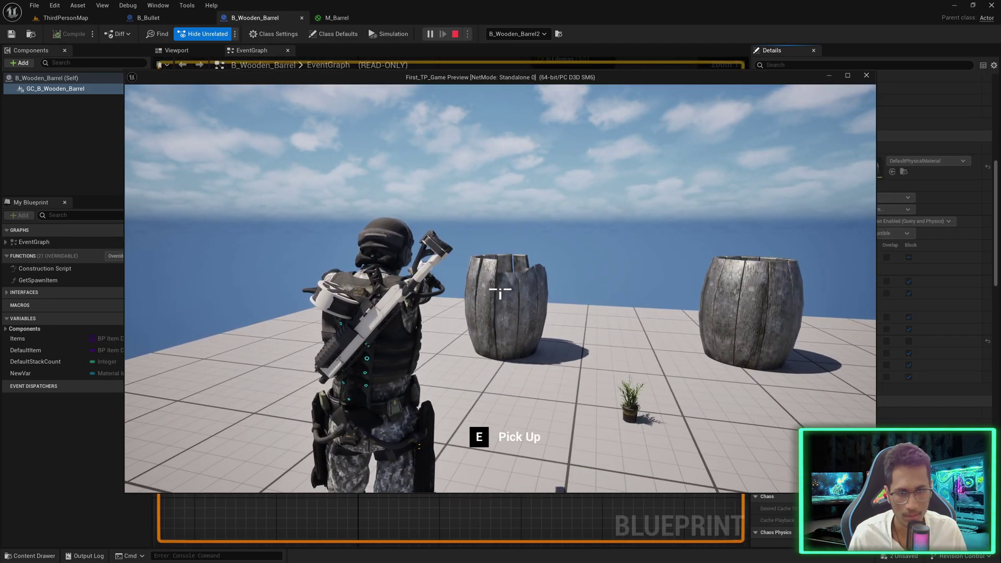
key("w")
key("w")
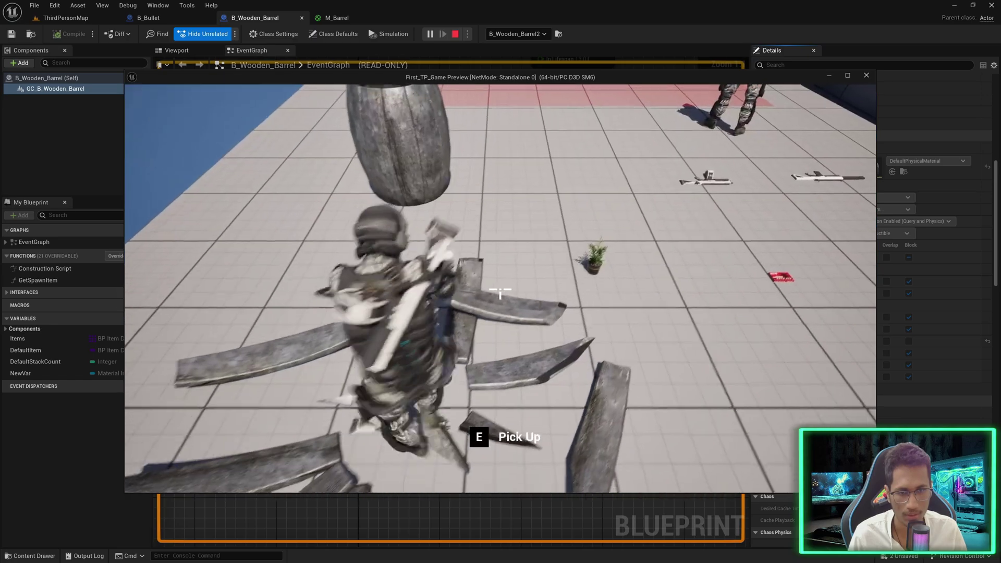
key("Escape")
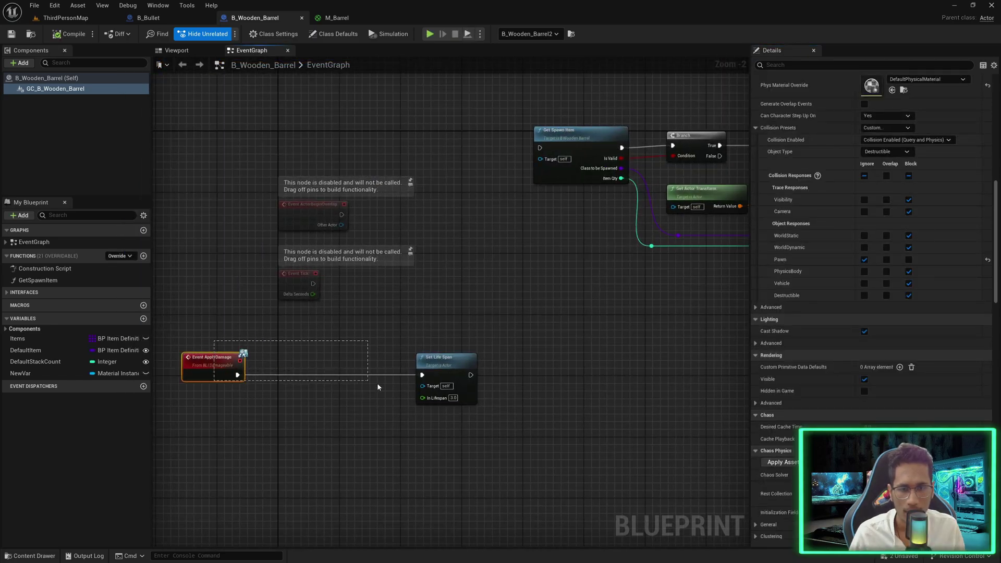
- Move Event ApplyDamage and Set Life Span beside Get Spawn Item, connect Set Life Span's execution output to Get Spawn Item, and compile
left_click_drag(378, 384, 433, 135)
left_click(514, 121)
right_click_drag(513, 121, 514, 123)
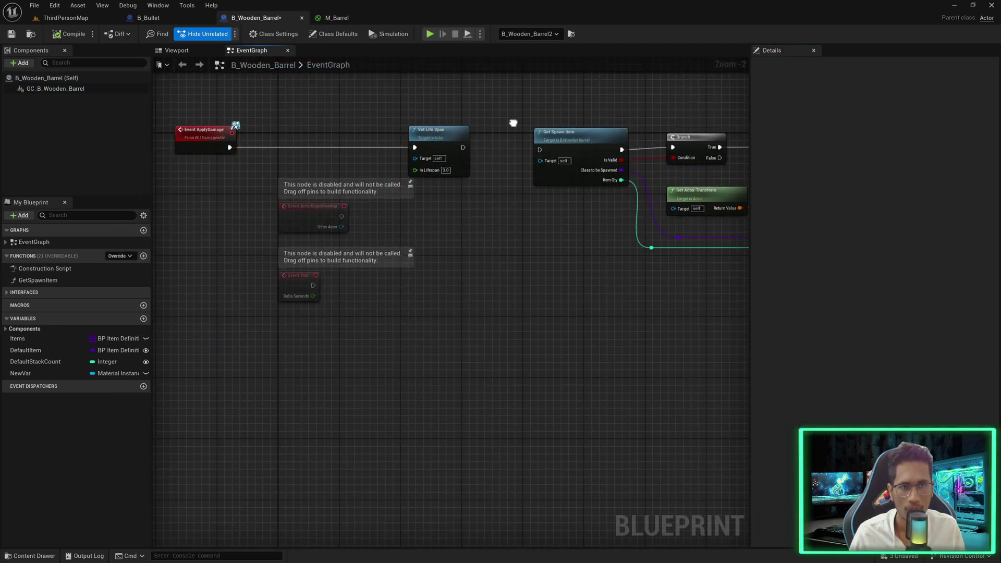
scroll(512, 123, "up", 2)
left_click_drag(409, 222, 510, 226)
left_click(72, 34)
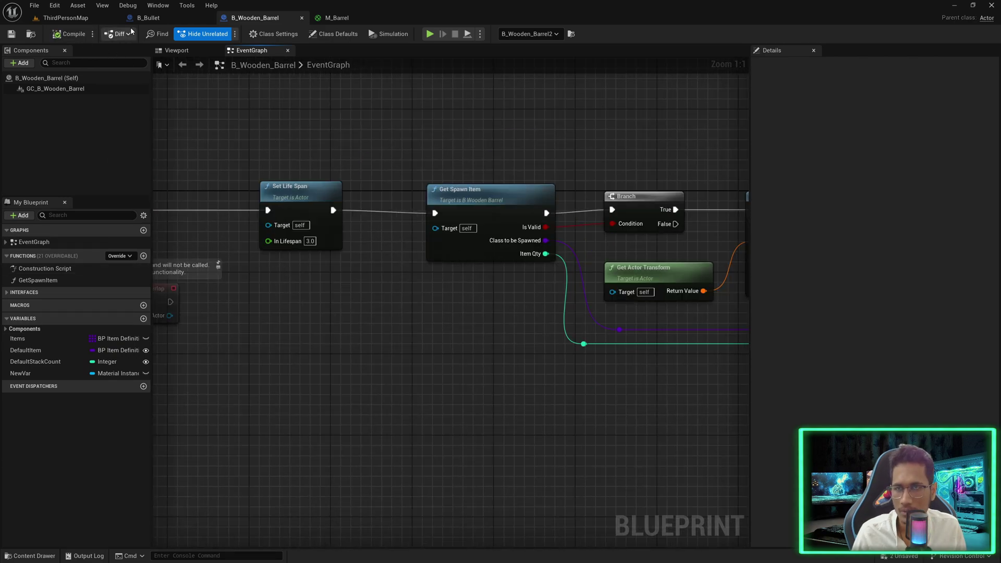
- In ThirdPersonMap, set the Default Item of B_Wooden_Barrel2 to BP_HandgunAmmoDefinition
left_click(64, 18)
scroll(402, 221, "up", 4)
right_click_drag(489, 286, 552, 308)
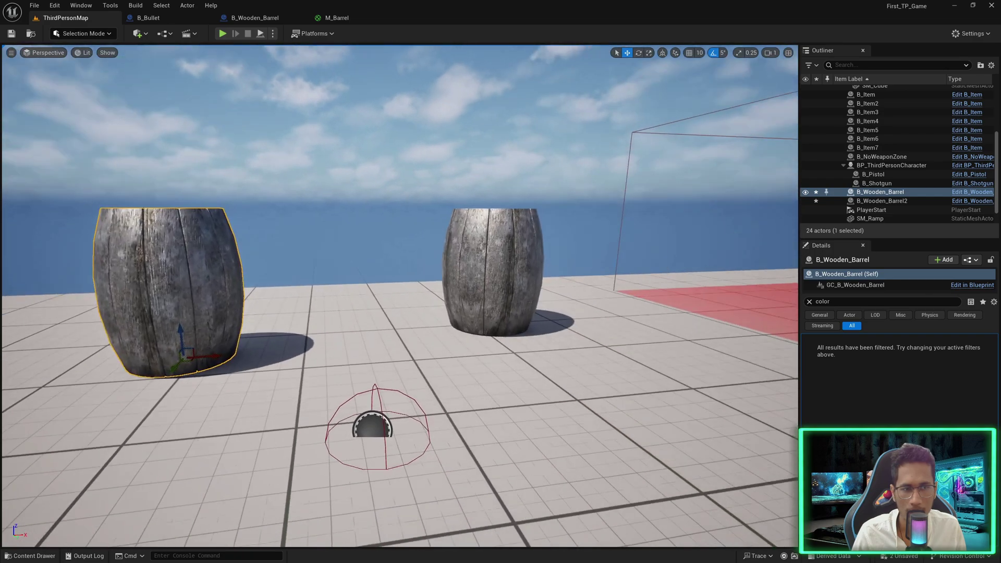
left_click(496, 267)
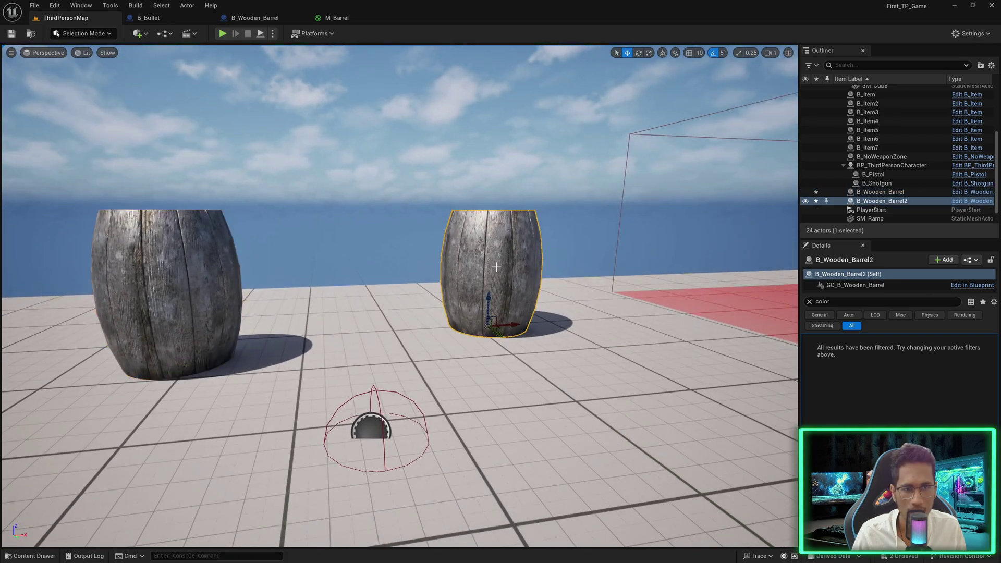
left_click(809, 301)
left_click(901, 399)
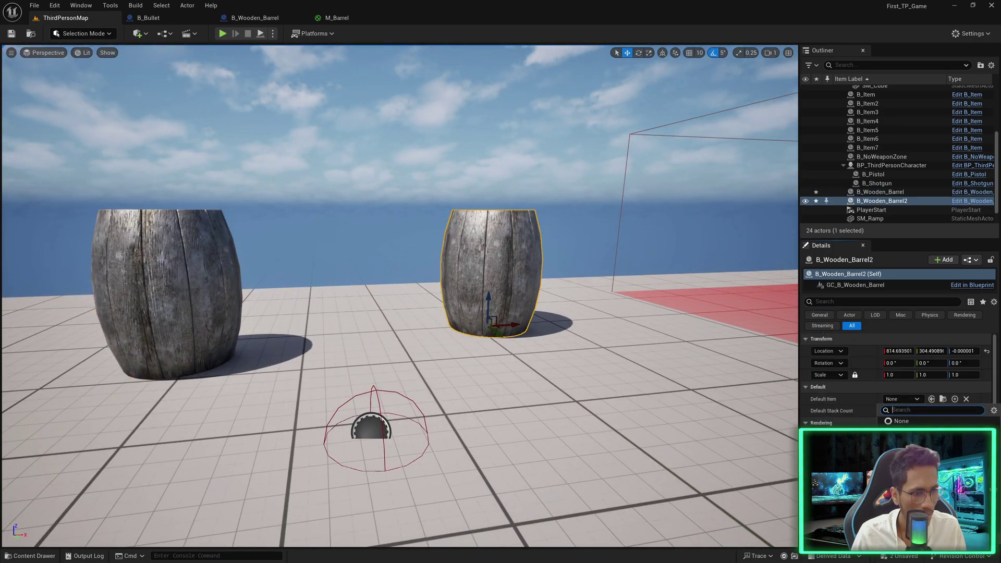
left_click(910, 442)
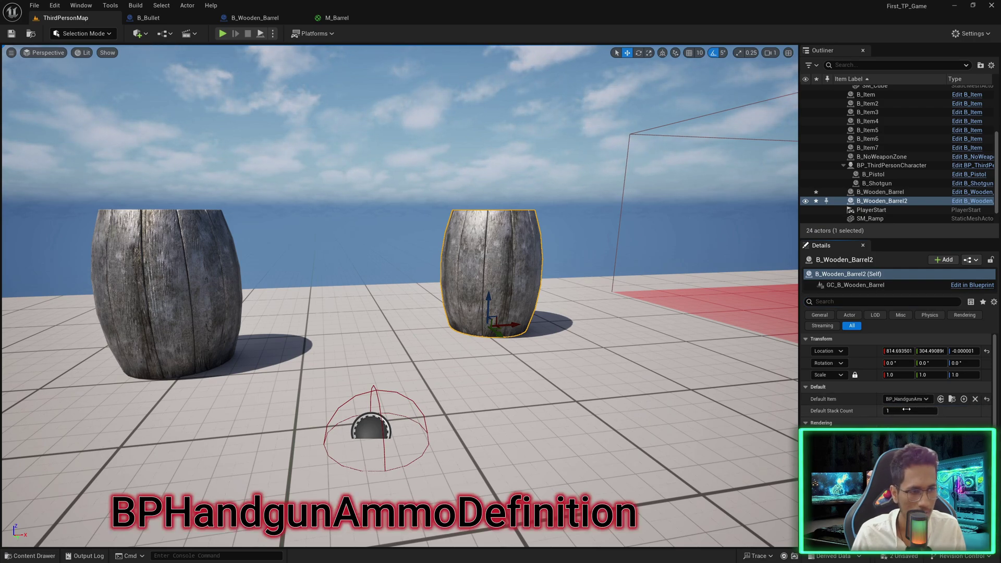
- Set the Default Item of the B_Wooden_Barrel actor to BP_ShotgunDefinition
left_click(198, 253)
left_click(917, 400)
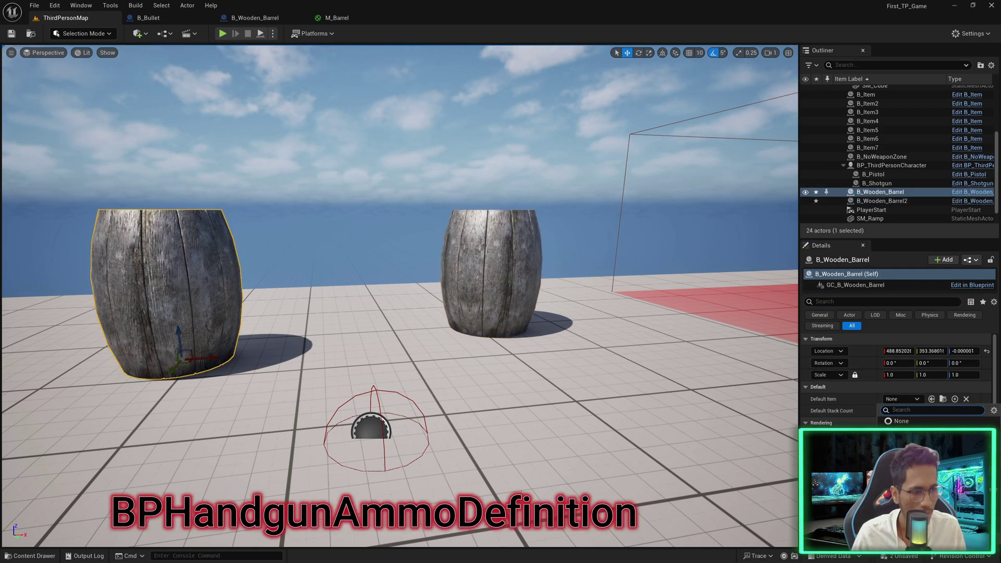
left_click(917, 462)
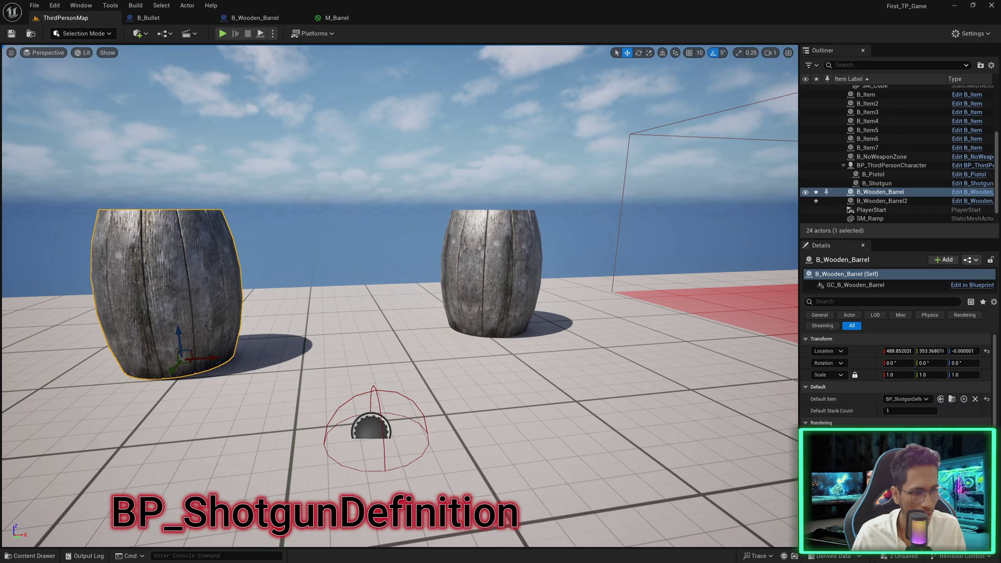
- Play-test the level by shooting both barrels, taking the spawned shotgun, and interacting with the spawned handgun ammo
left_click(222, 33)
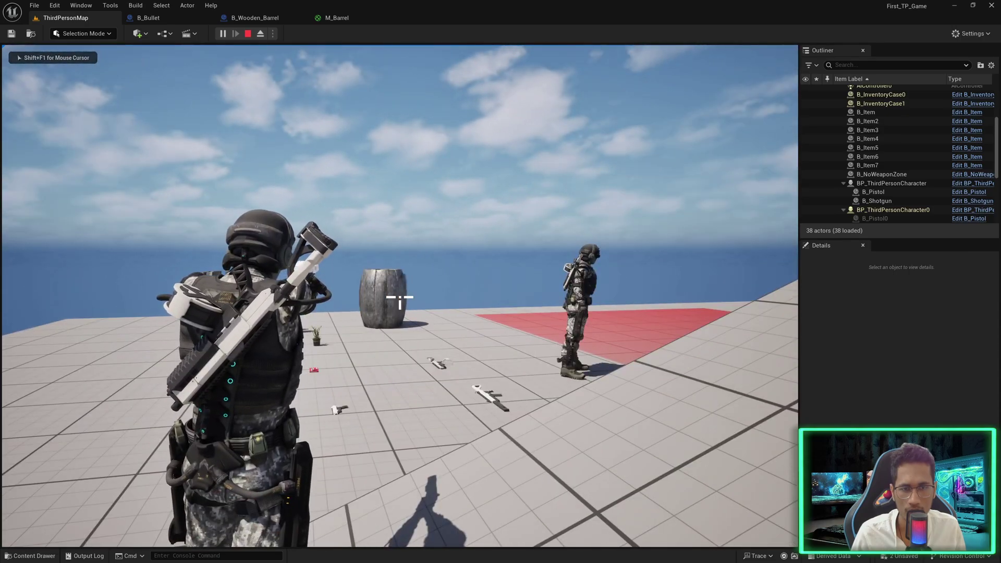
left_click(400, 300)
key("w")
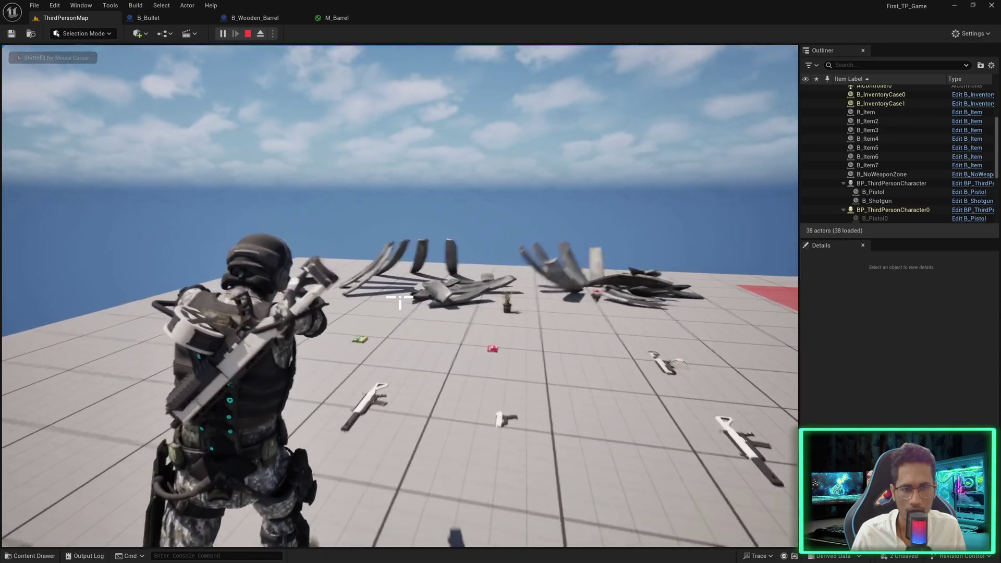
key("w")
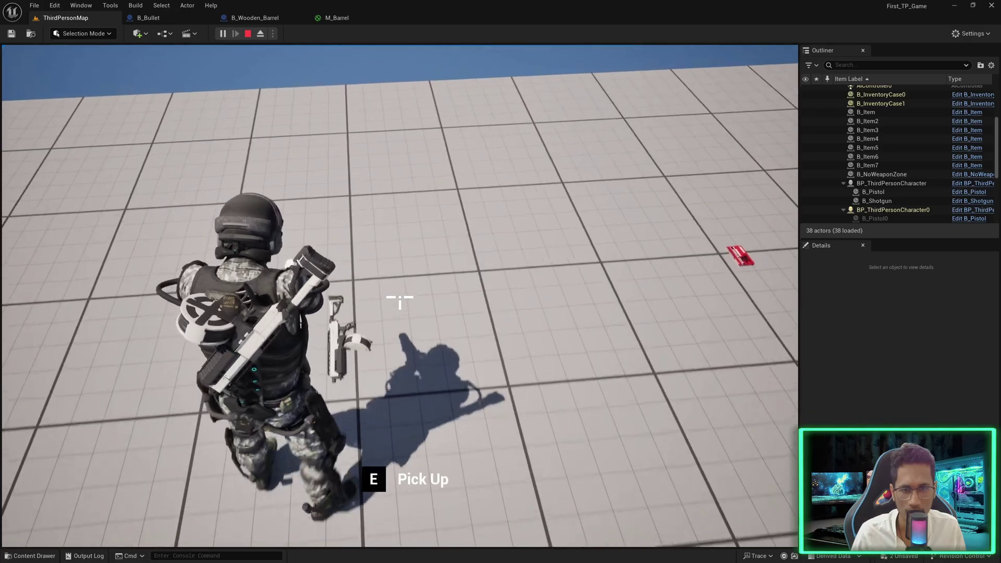
key("e")
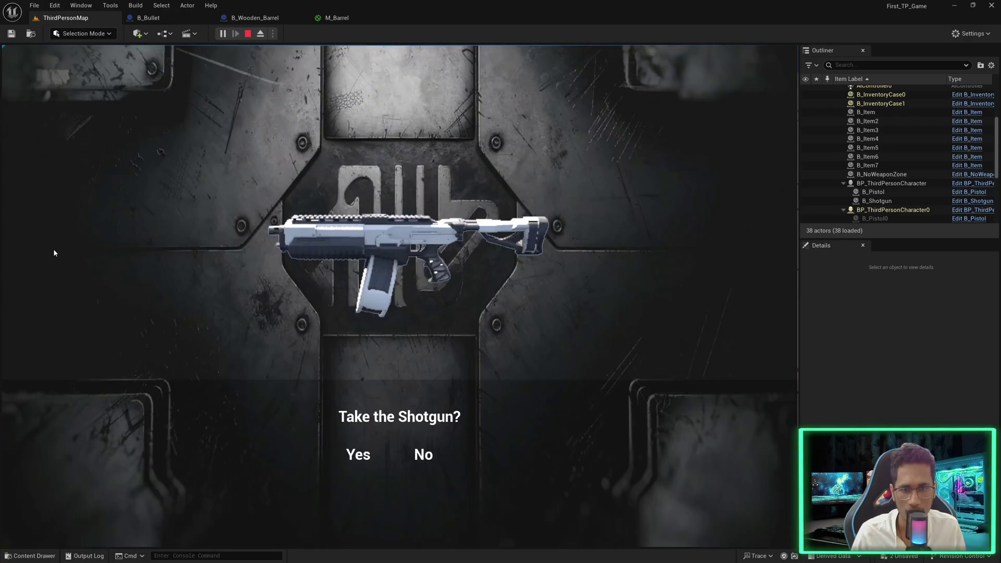
left_click(348, 455)
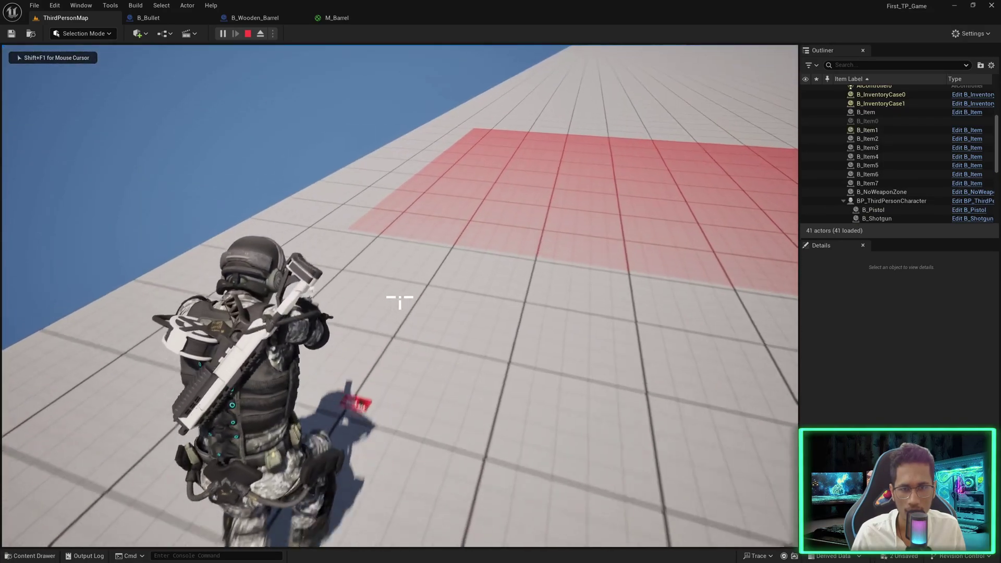
key("e")
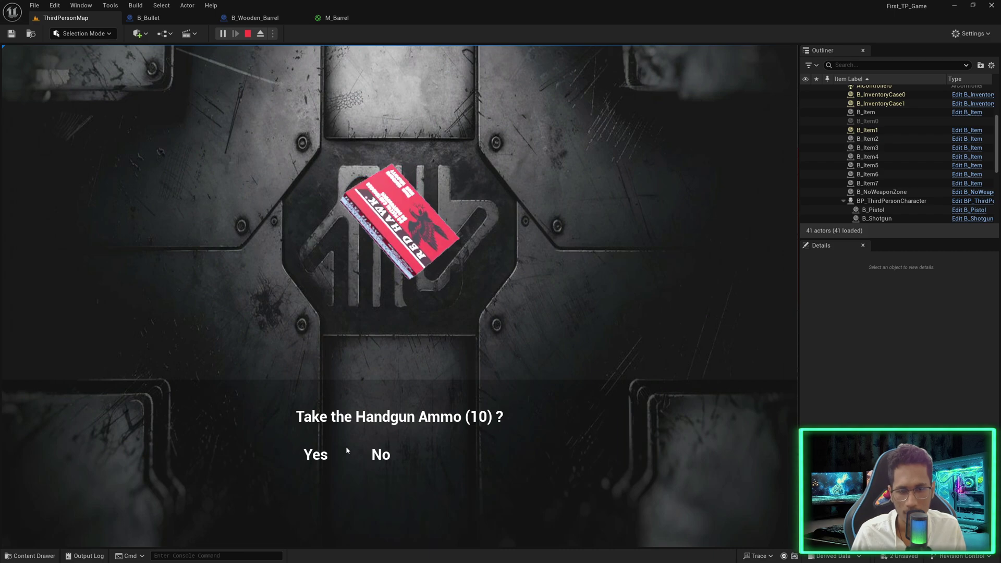